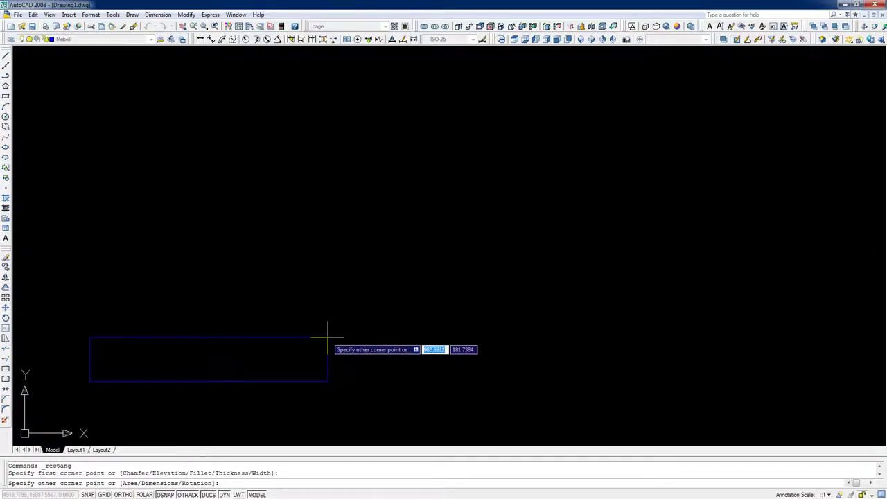
# Step: Copy the long boards to form the cabinet's top and bottom, 1650 units apart
pyautogui.click(327, 339)
pyautogui.press('Return')
pyautogui.click(90, 374)
pyautogui.press('Return')
pyautogui.click(89, 380)
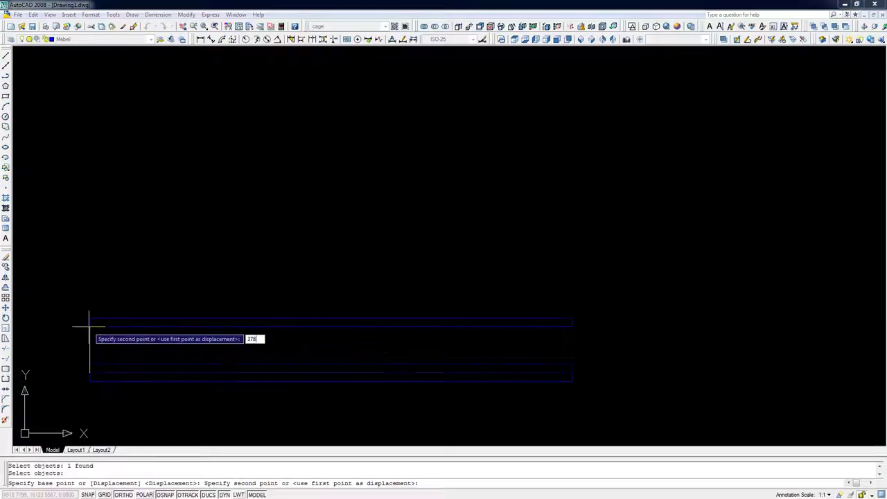
pyautogui.click(87, 280)
pyautogui.press('Return')
pyautogui.click(89, 281)
pyautogui.press('Return')
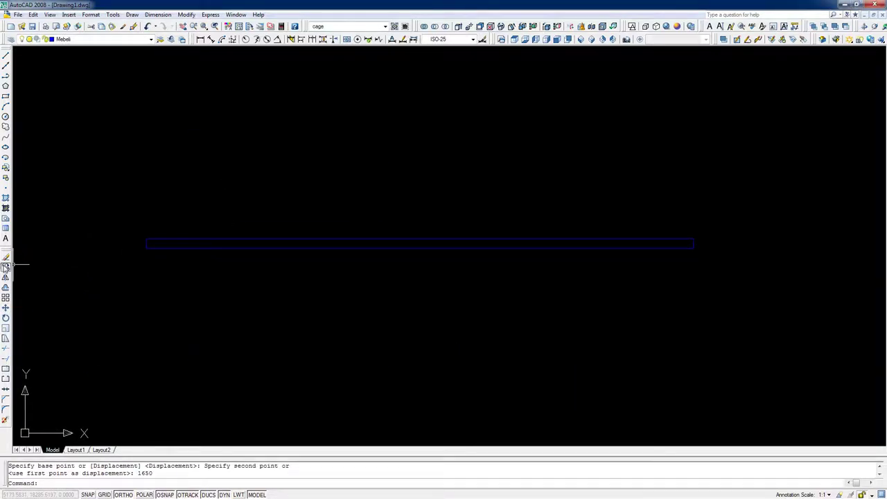
pyautogui.press('Return')
# Step: Draw the 1650-high left side panel rectangle and select it for copying
pyautogui.click(196, 234)
pyautogui.scroll(2, 196, 234)
pyautogui.click(6, 96)
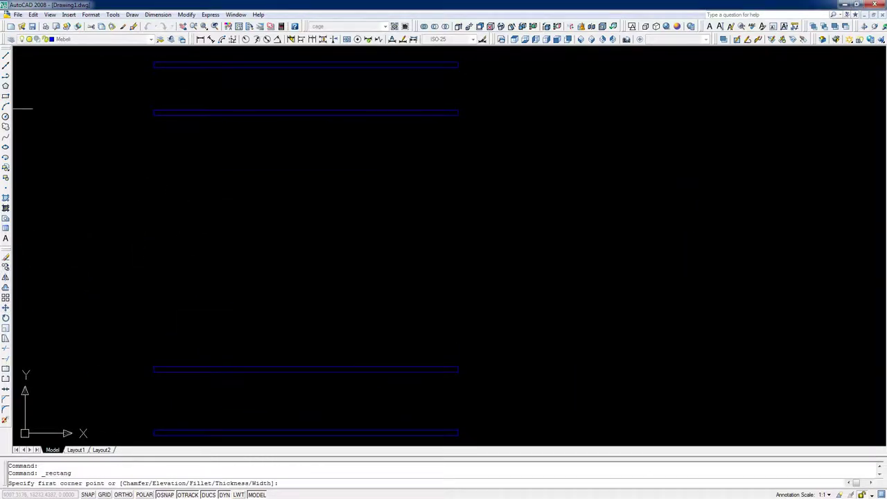
pyautogui.click(95, 353)
pyautogui.write('1650')
pyautogui.press('Return')
pyautogui.moveTo(83, 97); pyautogui.dragTo(146, 361)
pyautogui.press('Return')
pyautogui.click(95, 103)
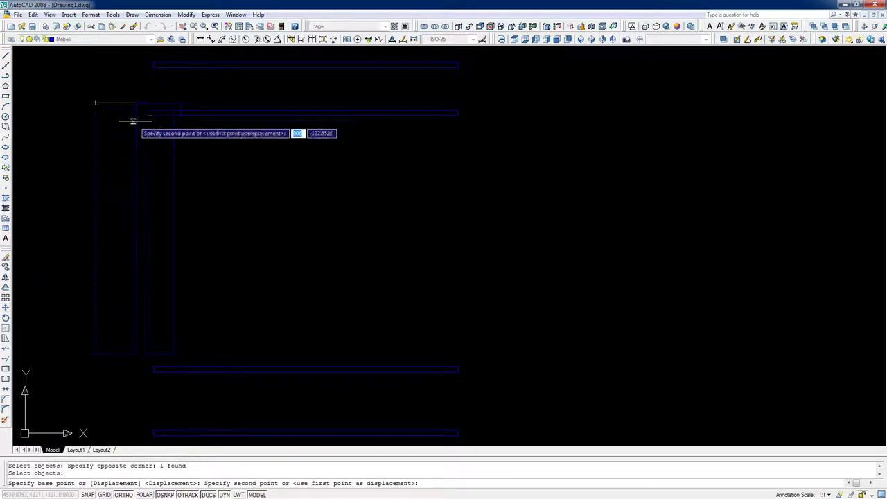
# Step: Copy the side panel into place at the cabinet's other edge
pyautogui.click(6, 96)
pyautogui.click(504, 300)
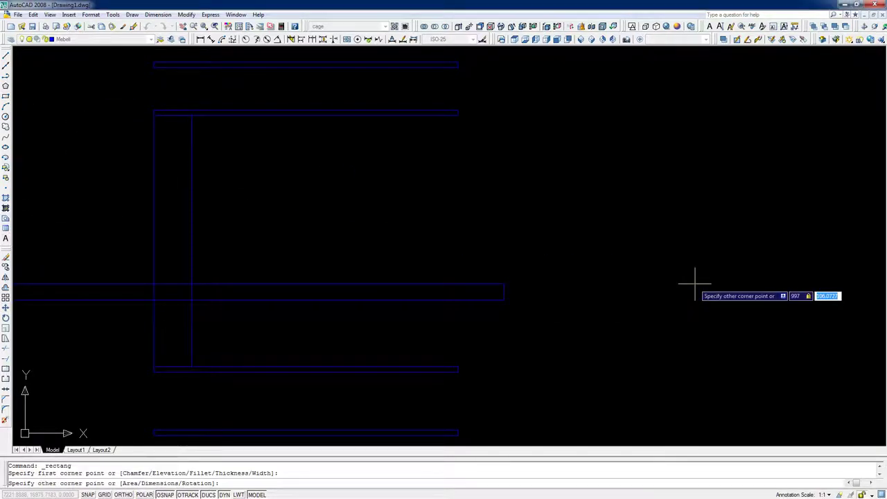
pyautogui.click(153, 110)
pyautogui.scroll(2, 287, 111)
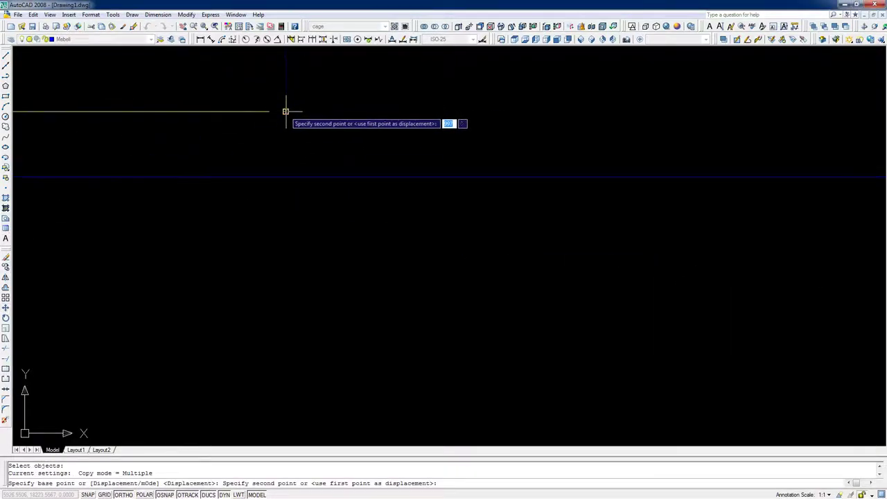
pyautogui.press('Escape')
pyautogui.click(649, 131)
pyautogui.scroll(3, 289, 253)
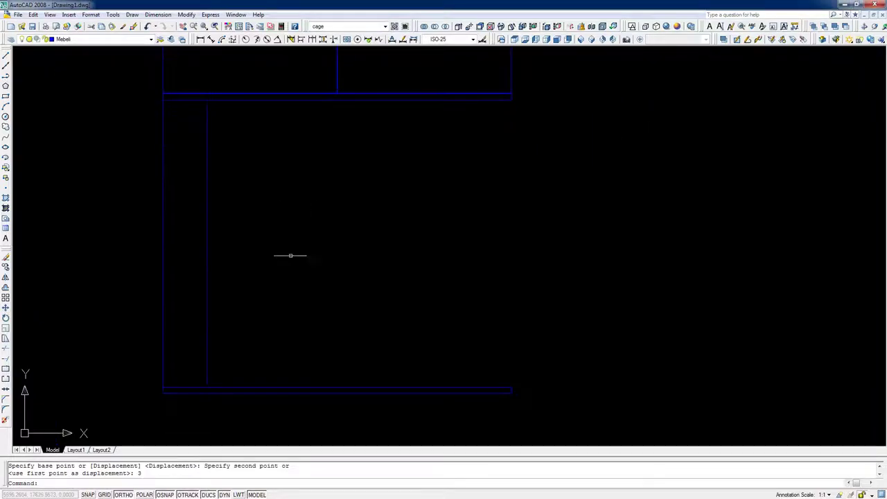
# Step: Start the tall 500 by 1650 rectangle in free space beside the cabinet
pyautogui.click(6, 96)
pyautogui.click(291, 114)
pyautogui.press('Return')
pyautogui.click(6, 307)
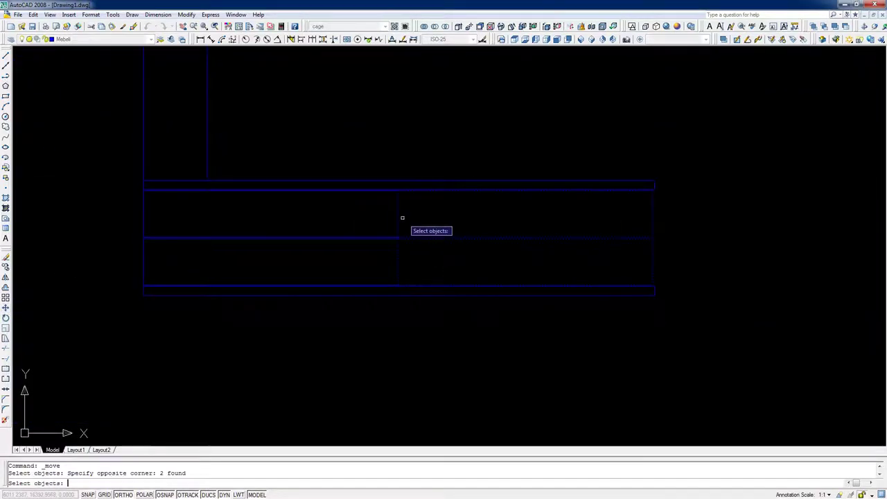
pyautogui.moveTo(224, 296); pyautogui.dragTo(142, 270, button='middle')
# Step: Finish the 500 by 1650 rectangle and place a 200 by 450 panel in the cabinet's lower left
pyautogui.write('8500,1650')
pyautogui.press('Return')
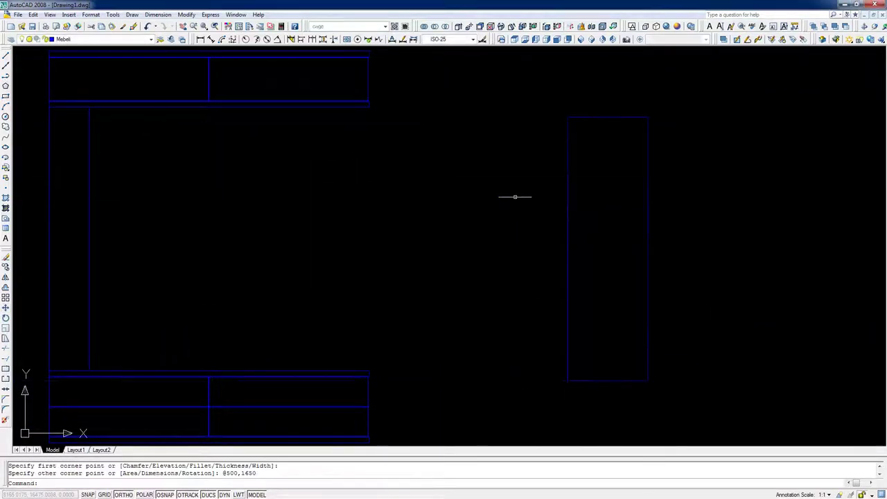
pyautogui.click(7, 97)
pyautogui.click(537, 358)
pyautogui.write('@200,450')
pyautogui.press('Return')
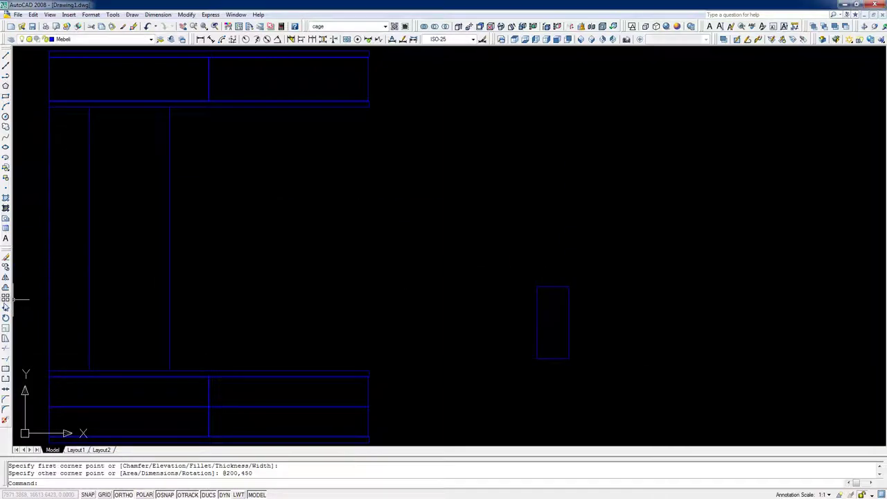
pyautogui.click(569, 358)
pyautogui.click(88, 369)
# Step: Draw a 500 by 450 panel and mirror the small panel, keeping the original
pyautogui.write('@500,450')
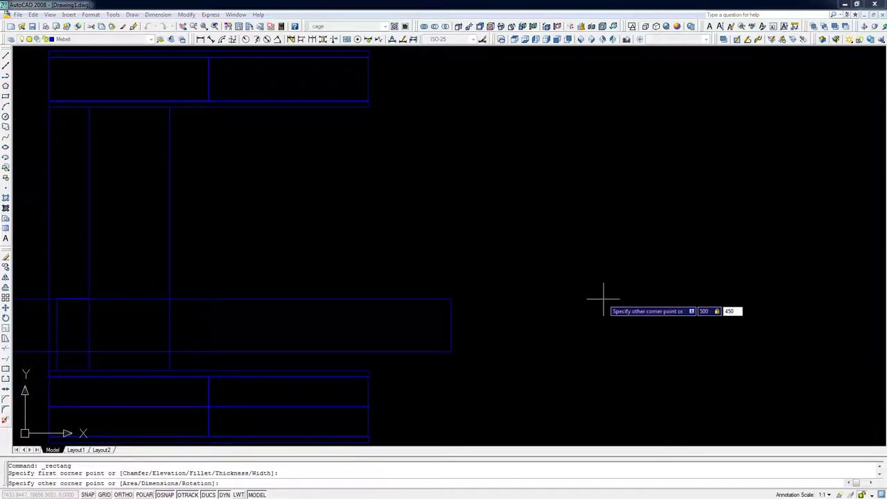
pyautogui.press('Return')
pyautogui.click(6, 277)
pyautogui.click(165, 295)
pyautogui.click(253, 371)
pyautogui.press('Return')
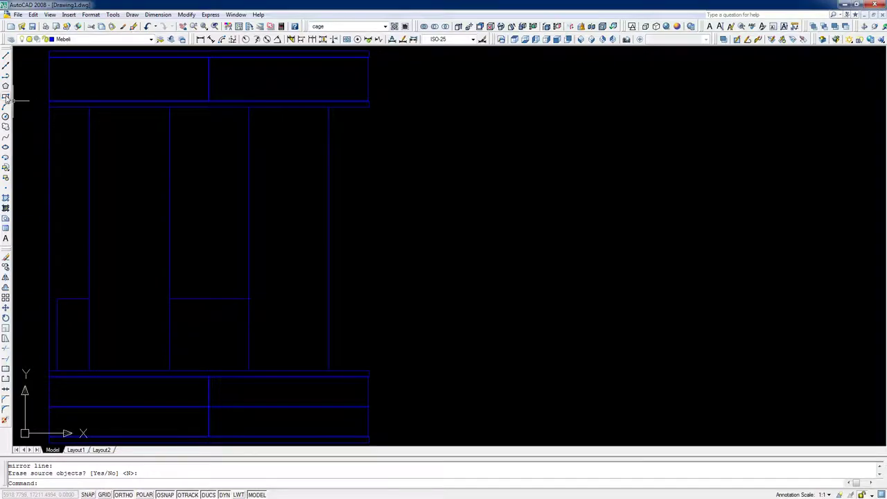
# Step: Draw another small rectangle, move it into the cabinet and copy the panel
pyautogui.click(6, 97)
pyautogui.click(502, 360)
pyautogui.click(541, 290)
pyautogui.write('m')
pyautogui.press('Return')
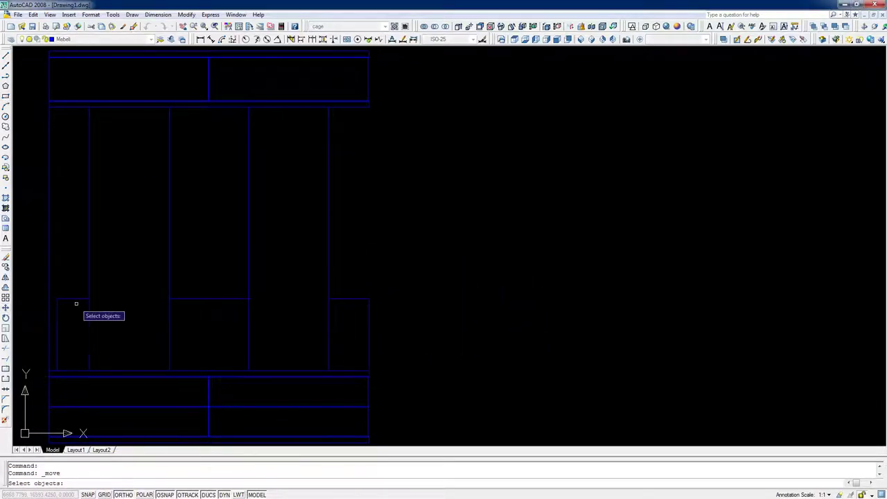
pyautogui.click(348, 275)
pyautogui.click(6, 267)
pyautogui.click(365, 281)
pyautogui.press('Return')
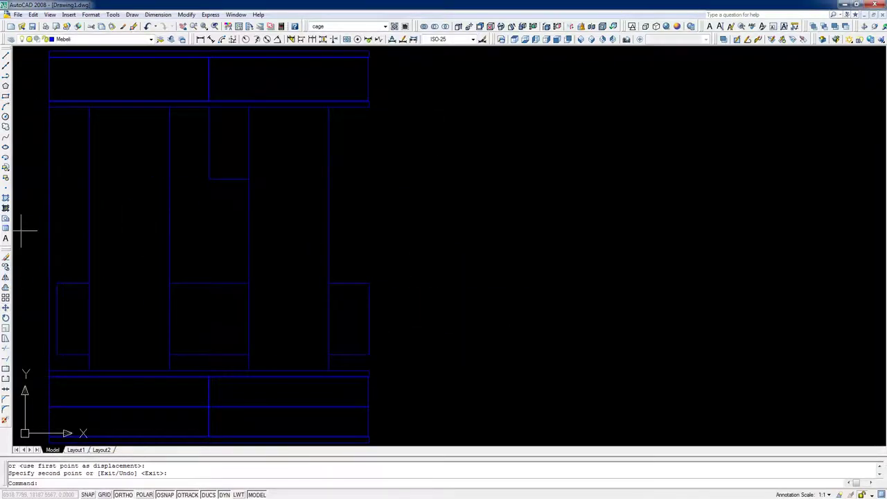
# Step: Move the upper box to the top right and shift two rectangles down 100 units
pyautogui.click(612, 192)
pyautogui.click(501, 232)
pyautogui.click(451, 263)
pyautogui.click(328, 179)
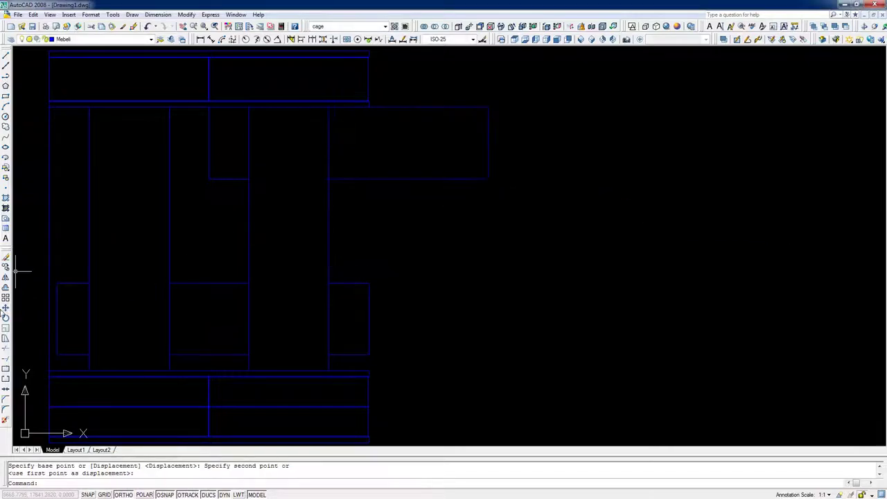
pyautogui.click(355, 107)
pyautogui.write('100')
pyautogui.press('Return')
# Step: Draw the thin 800-long shelf and copy the boards into the upper box
pyautogui.click(489, 277)
pyautogui.write('800')
pyautogui.press('Return')
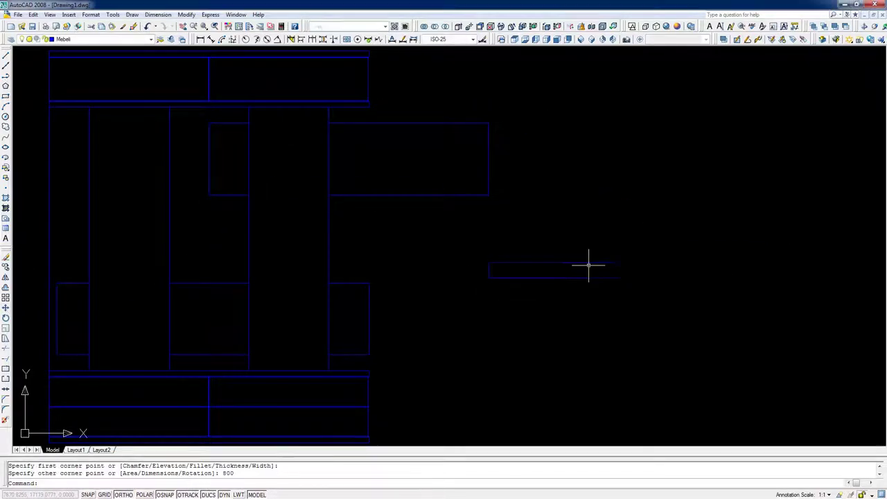
pyautogui.click(6, 96)
pyautogui.click(491, 287)
pyautogui.scroll(5, 443, 208)
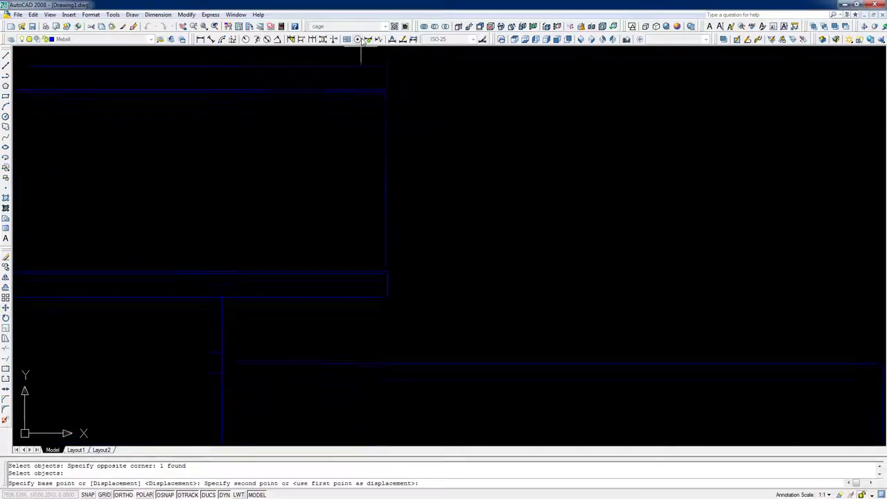
pyautogui.click(455, 144)
pyautogui.click(428, 102)
pyautogui.press('Return')
pyautogui.click(372, 217)
pyautogui.press('Escape')
# Step: Draw a 399 by 13 board in the lower section
pyautogui.scroll(-2, 385, 333)
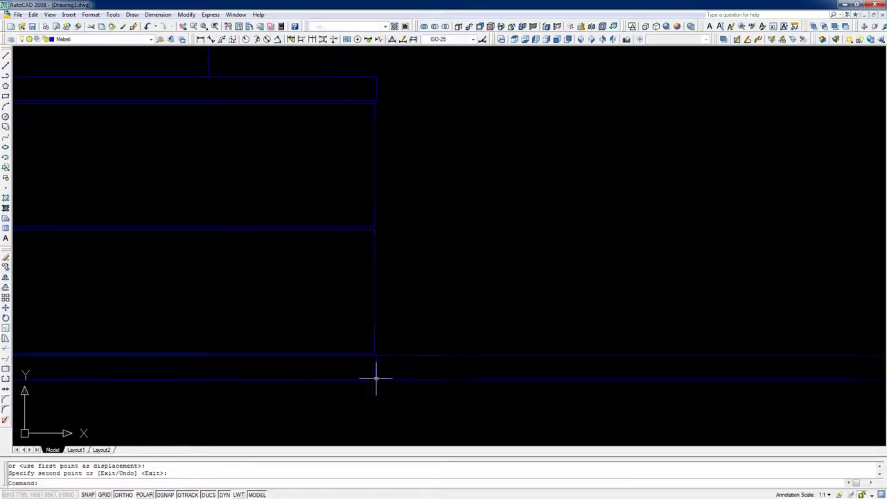
pyautogui.scroll(-2, 576, 336)
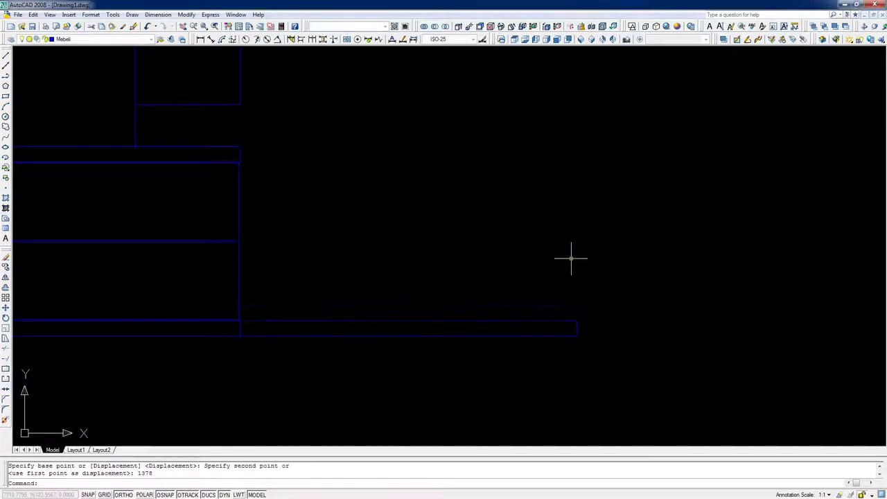
pyautogui.scroll(-2, 571, 259)
pyautogui.click(6, 96)
pyautogui.click(553, 353)
pyautogui.write('399')
pyautogui.press('Tab')
pyautogui.write('13')
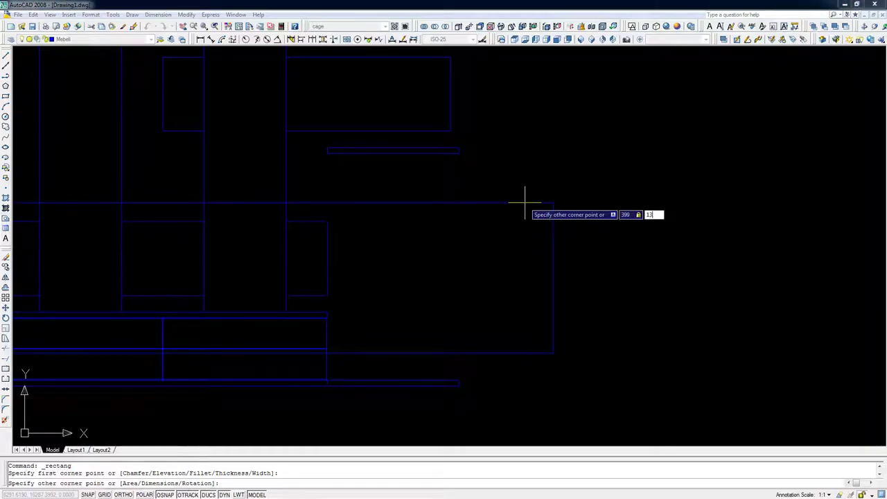
pyautogui.press('Return')
# Step: Mirror the lower-section boards, keeping the originals, and offset the copy by 3 units
pyautogui.click(459, 150)
pyautogui.scroll(3, 460, 151)
pyautogui.press('Return')
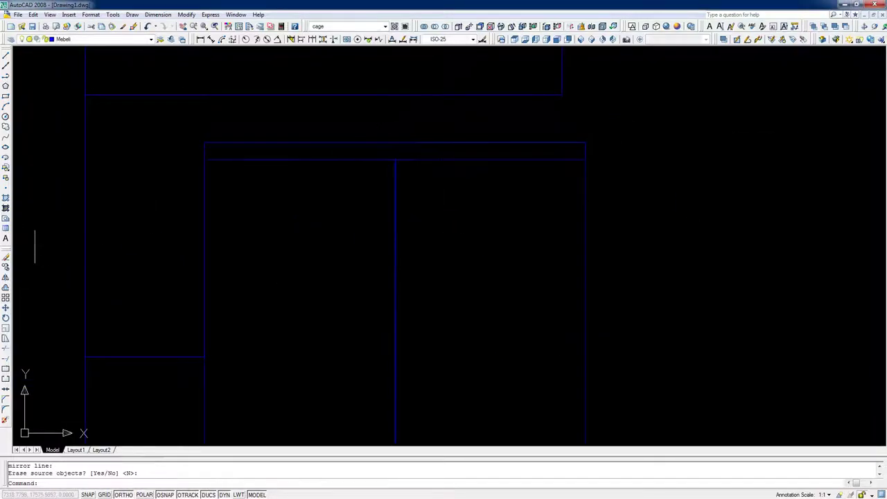
pyautogui.write('3')
pyautogui.press('Return')
pyautogui.scroll(-3, 309, 200)
# Step: Draw a 500-long board to the right and shift the boards by 3 units
pyautogui.click(504, 262)
pyautogui.write('800')
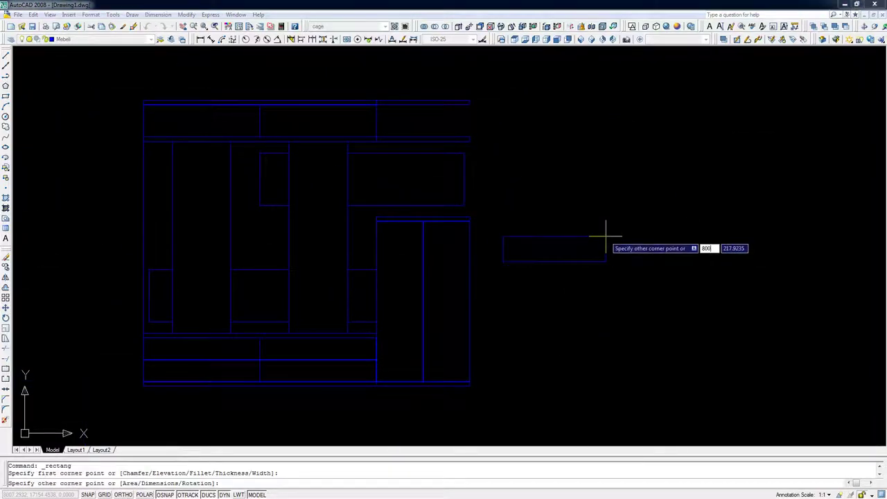
pyautogui.click(601, 233)
pyautogui.scroll(3, 492, 106)
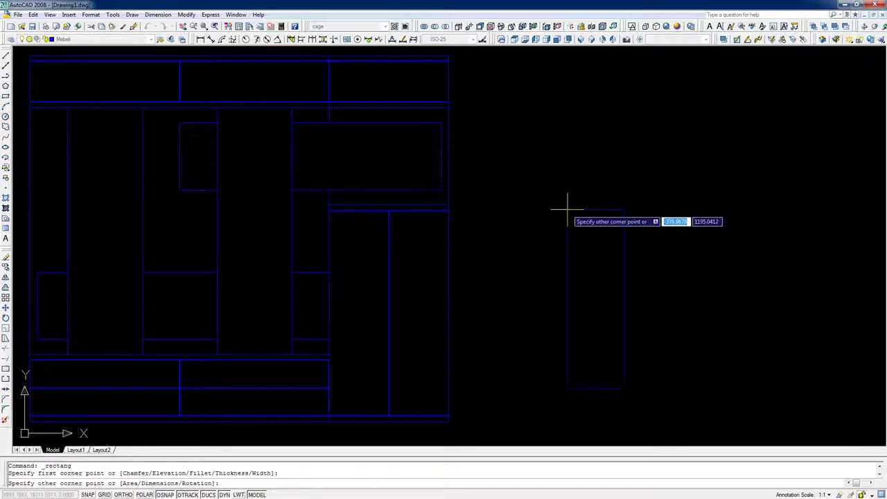
pyautogui.write('500')
pyautogui.press('Tab')
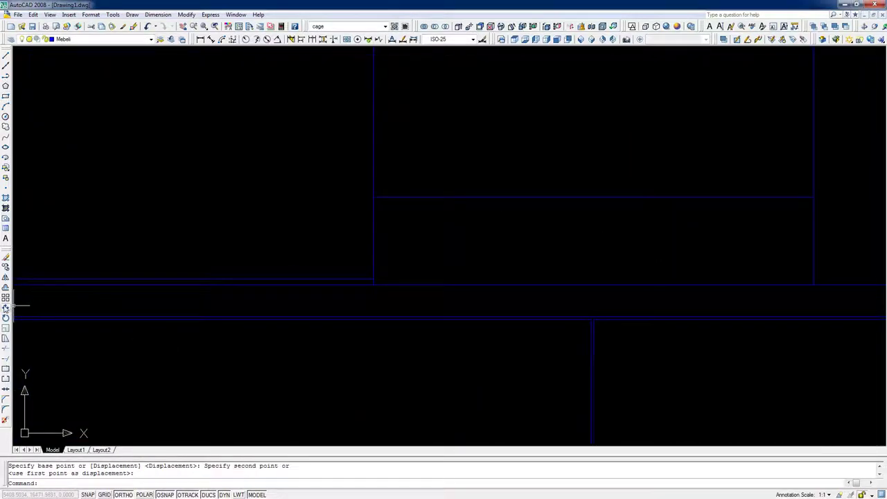
pyautogui.write('3')
pyautogui.press('Return')
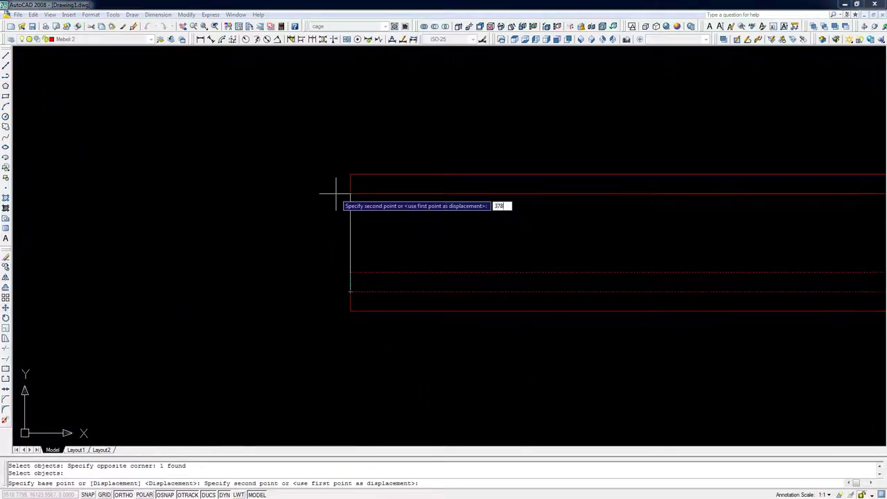
# Step: Draw the 18 by 378 red upright and a thin red board at the bottom right
pyautogui.write('@18,378')
pyautogui.press('Return')
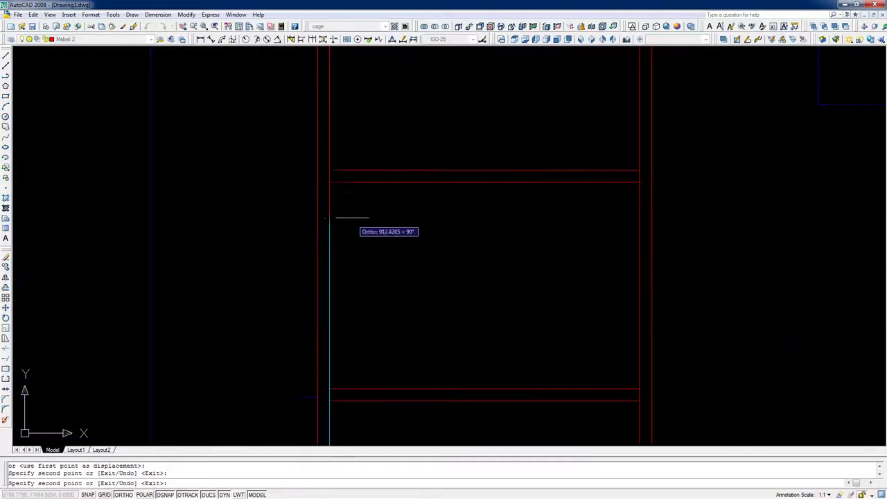
pyautogui.click(6, 95)
pyautogui.click(604, 398)
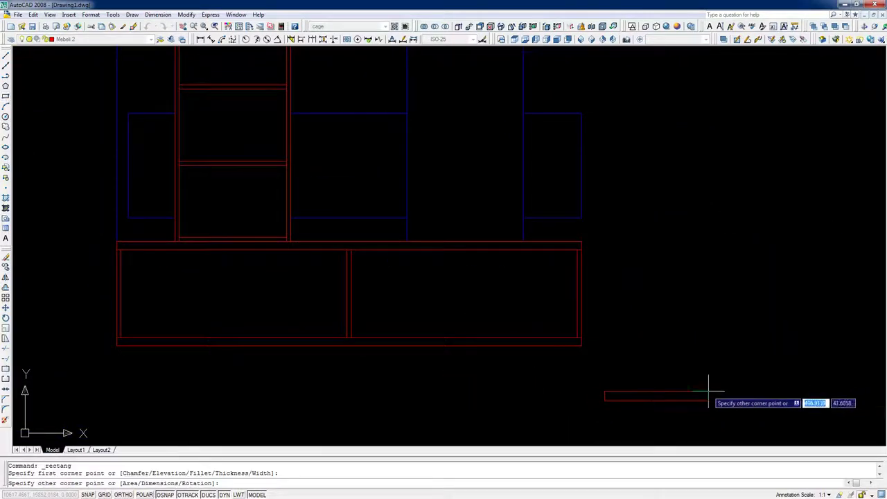
pyautogui.click(828, 401)
pyautogui.click(6, 96)
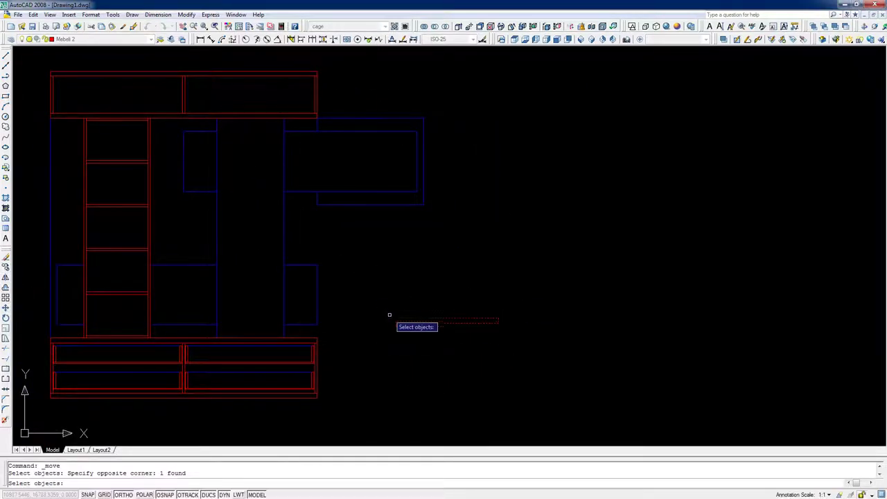
# Step: Copy the top board down to the cabinet's bottom edge
pyautogui.click(317, 75)
pyautogui.click(317, 397)
pyautogui.press('Return')
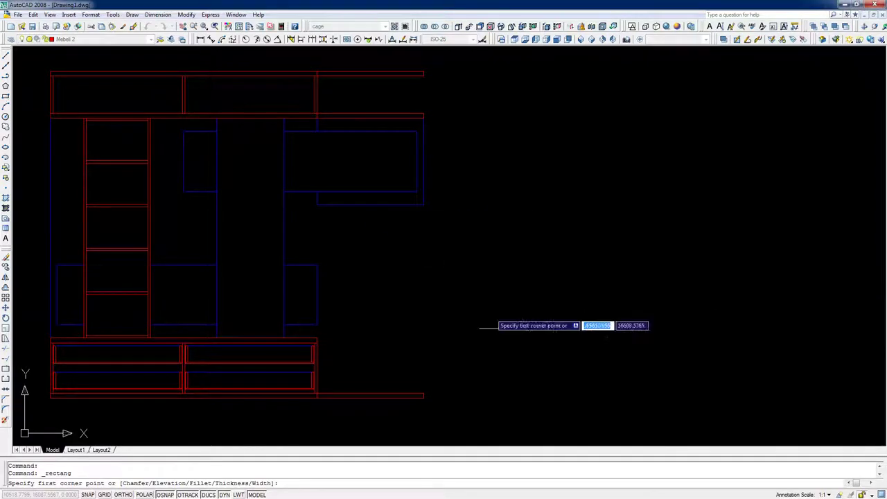
# Step: Draw an 18 by 1378 tall panel and move it to the cabinet corner
pyautogui.click(558, 389)
pyautogui.write('@18,1378')
pyautogui.press('Return')
pyautogui.click(9, 307)
pyautogui.click(560, 291)
pyautogui.click(560, 388)
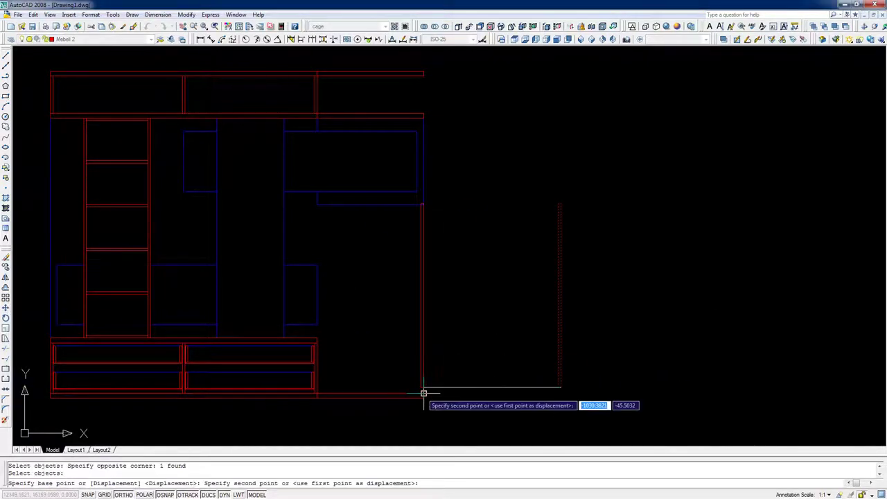
# Step: Mirror the tall panel to the section's other side, keeping the original
pyautogui.click(421, 393)
pyautogui.click(5, 276)
pyautogui.press('Return')
pyautogui.click(369, 210)
pyautogui.click(370, 312)
pyautogui.press('Return')
pyautogui.click(6, 276)
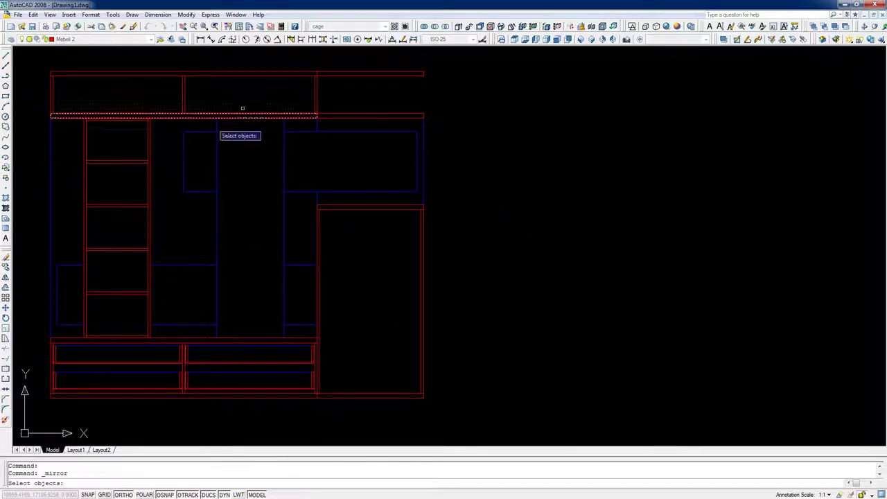
# Step: Draw a shelf board and copy it at 320-unit spacing through the tall section
pyautogui.click(5, 95)
pyautogui.click(476, 315)
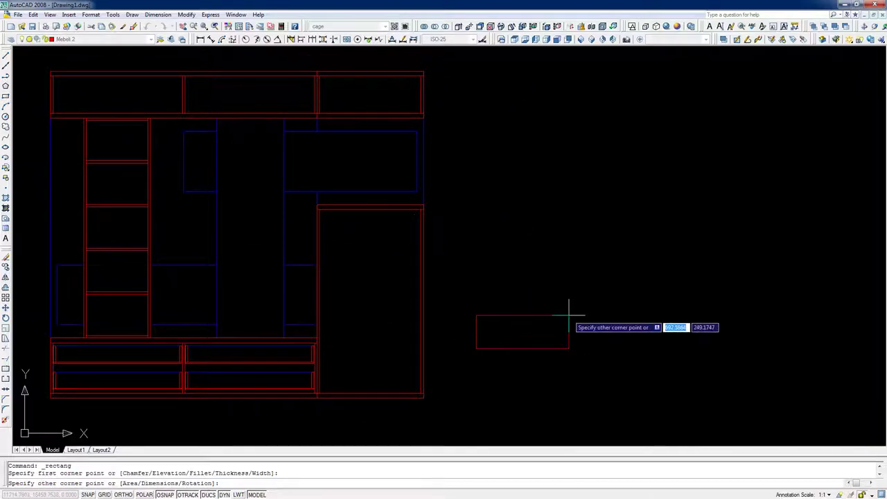
pyautogui.write('76')
pyautogui.press('Return')
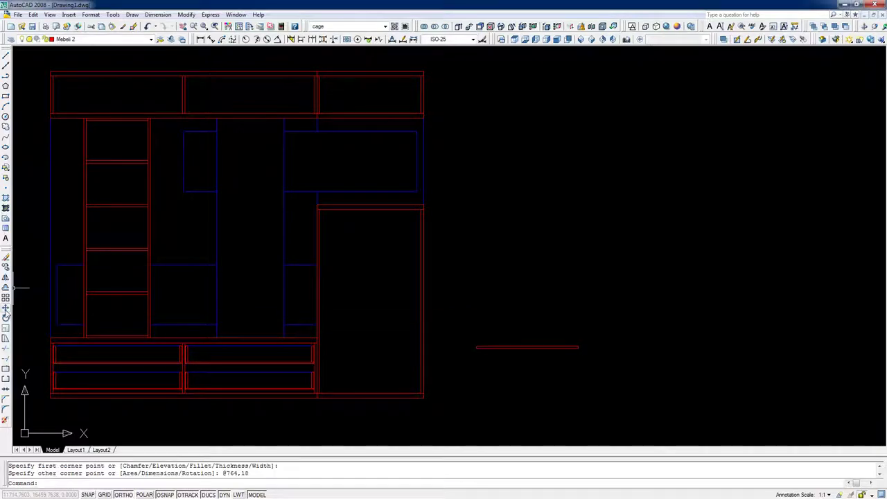
pyautogui.click(9, 307)
pyautogui.click(323, 205)
pyautogui.press('space')
pyautogui.click(370, 208)
pyautogui.write('320')
pyautogui.scroll(3, 318, 264)
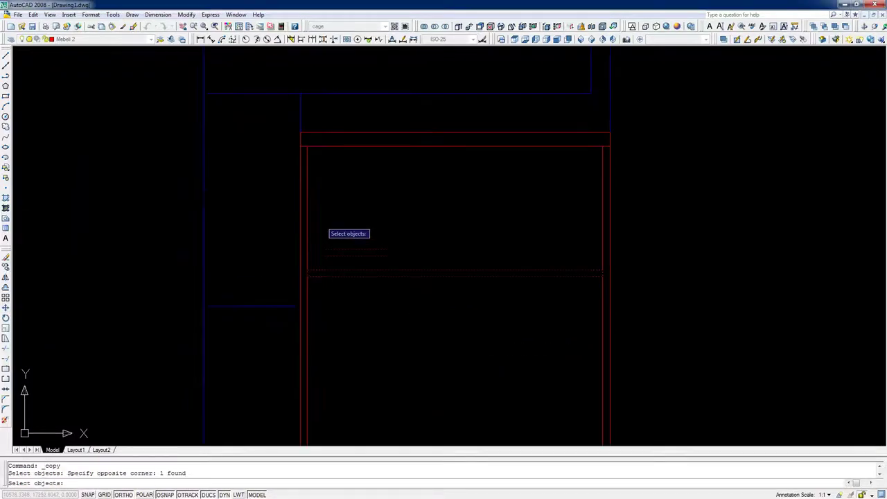
pyautogui.scroll(-3, 346, 235)
pyautogui.press('Return')
# Step: Copy the top cabinet bars to the right of the unit as a new board
pyautogui.moveTo(266, 207); pyautogui.dragTo(266, 205, button='middle')
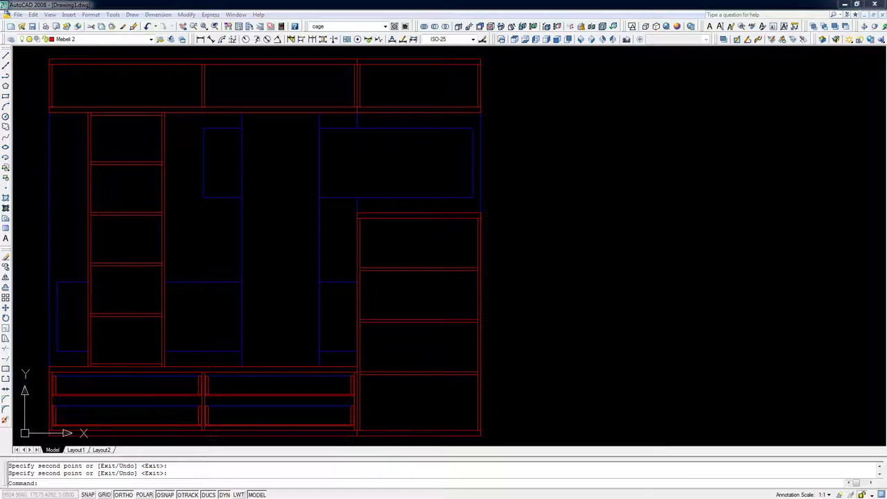
pyautogui.press('Return')
pyautogui.click(214, 113)
pyautogui.click(629, 153)
pyautogui.press('Return')
pyautogui.click(520, 158)
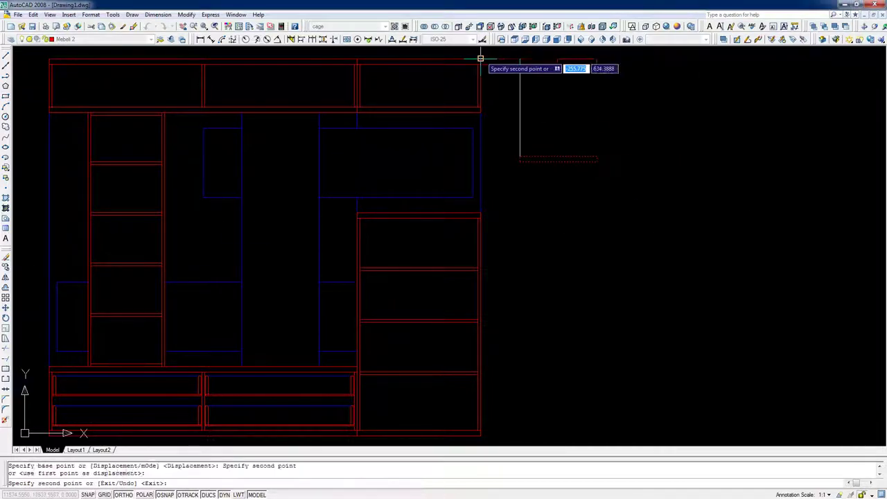
pyautogui.click(480, 58)
pyautogui.click(482, 111)
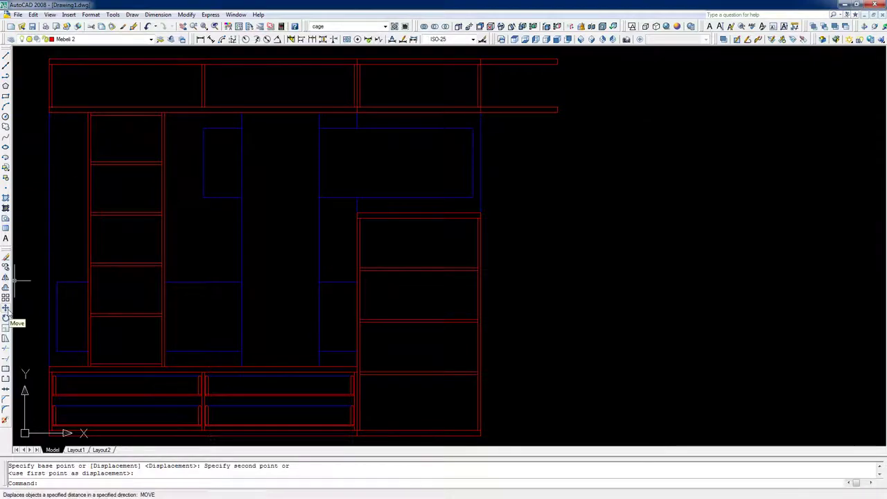
pyautogui.click(5, 96)
pyautogui.click(571, 263)
# Step: Place thin bars at the bottom edge and a 400 by 36 bar at the top, mirrored into a pair
pyautogui.press('Return')
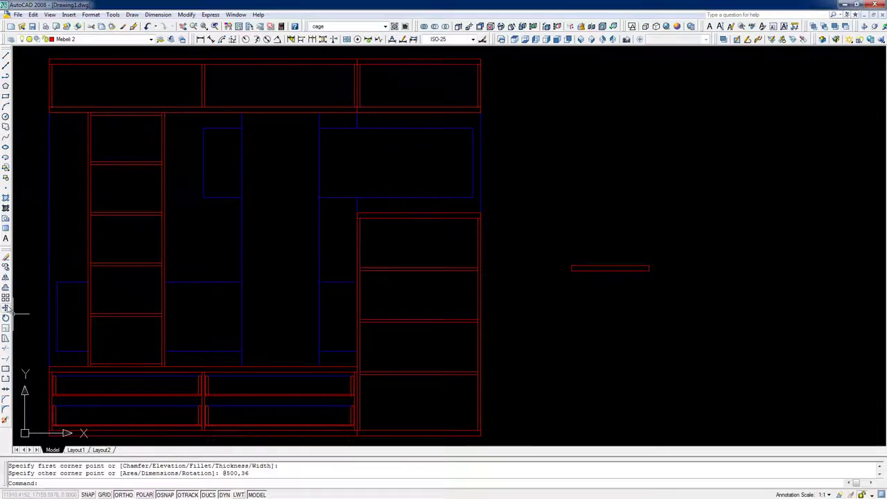
pyautogui.click(482, 435)
pyautogui.click(5, 95)
pyautogui.click(532, 251)
pyautogui.write('@400,36')
pyautogui.press('Return')
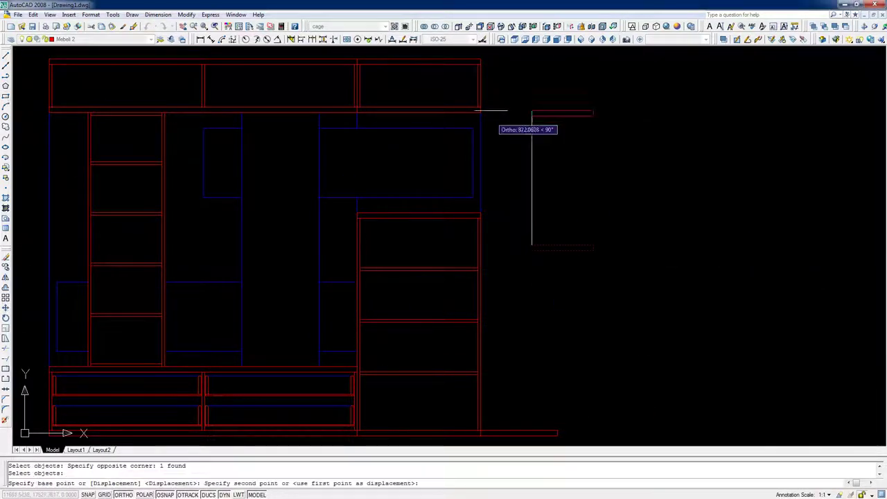
pyautogui.click(480, 61)
pyautogui.press('Return')
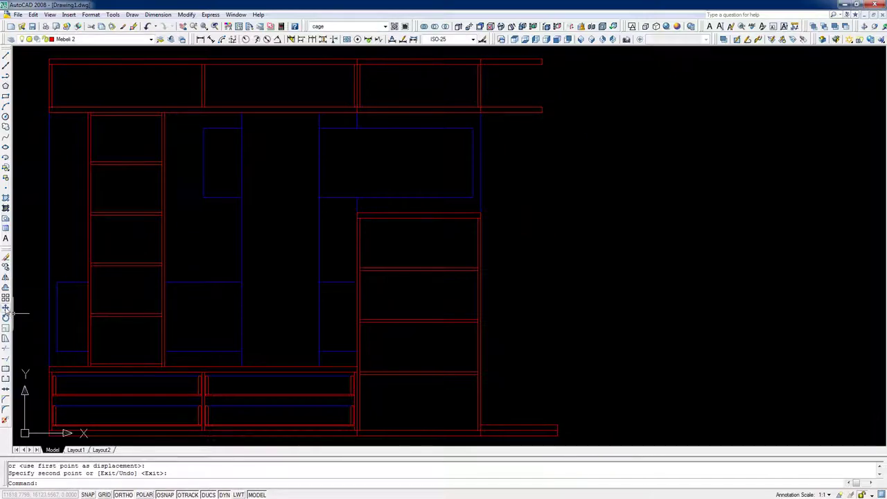
# Step: Move the right-side bars 800 units to the right
pyautogui.click(545, 369)
pyautogui.click(594, 413)
pyautogui.click(503, 69)
pyautogui.press('Return')
pyautogui.click(541, 61)
pyautogui.write('800')
pyautogui.press('Return')
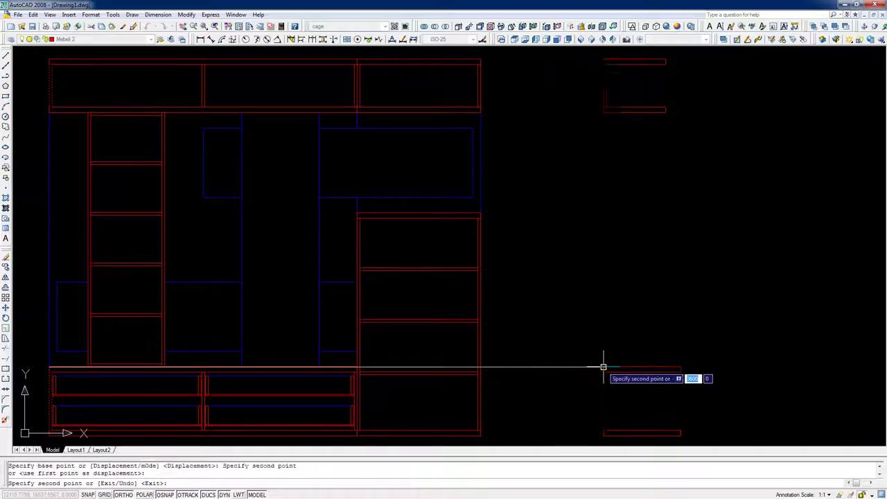
# Step: Fit a rectangle into the top bracket and copy a bar onto the lower bracket
pyautogui.click(5, 97)
pyautogui.click(519, 346)
pyautogui.click(574, 342)
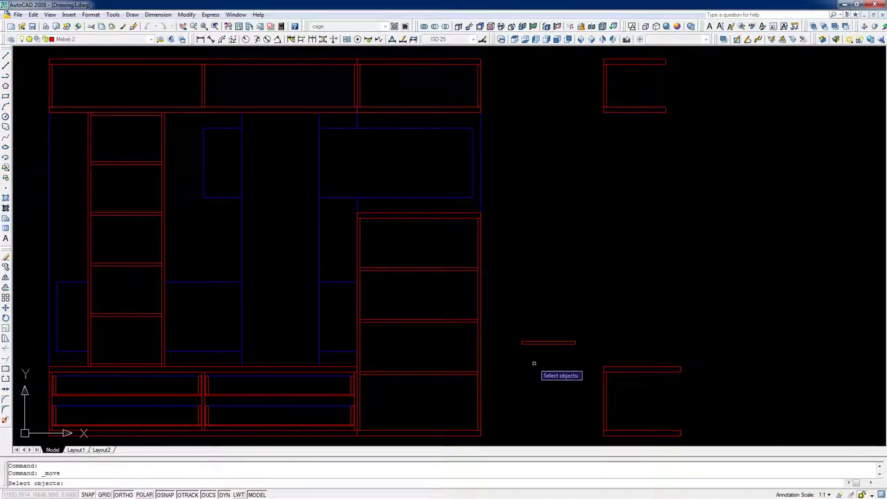
pyautogui.press('Escape')
pyautogui.press('Escape')
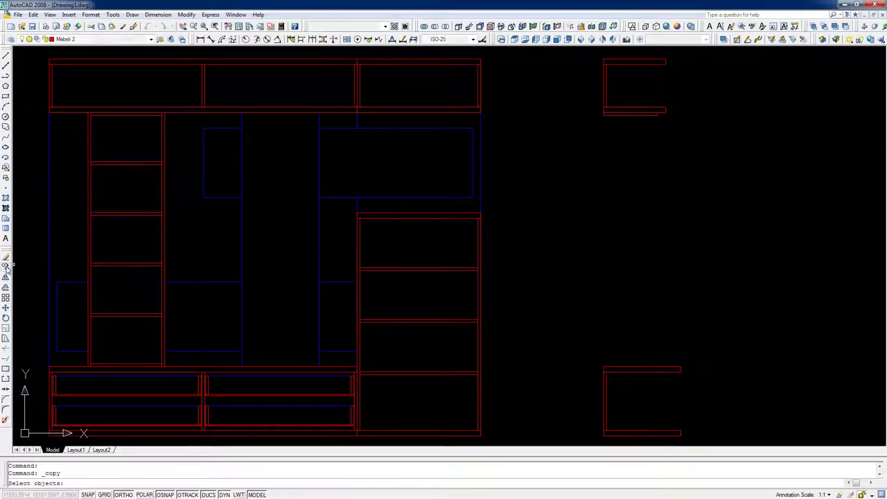
pyautogui.click(586, 366)
pyautogui.press('Return')
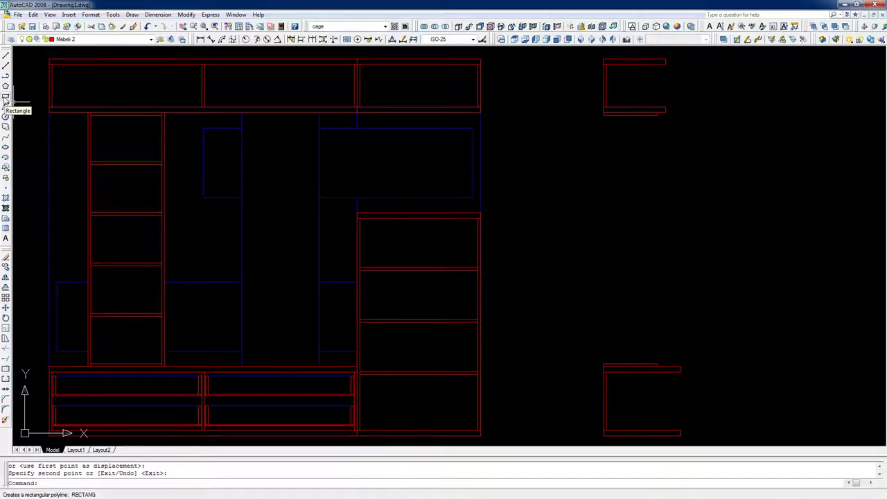
# Step: Draw the tall back panel and fit it between the brackets
pyautogui.click(5, 97)
pyautogui.click(548, 350)
pyautogui.press('Return')
pyautogui.click(605, 114)
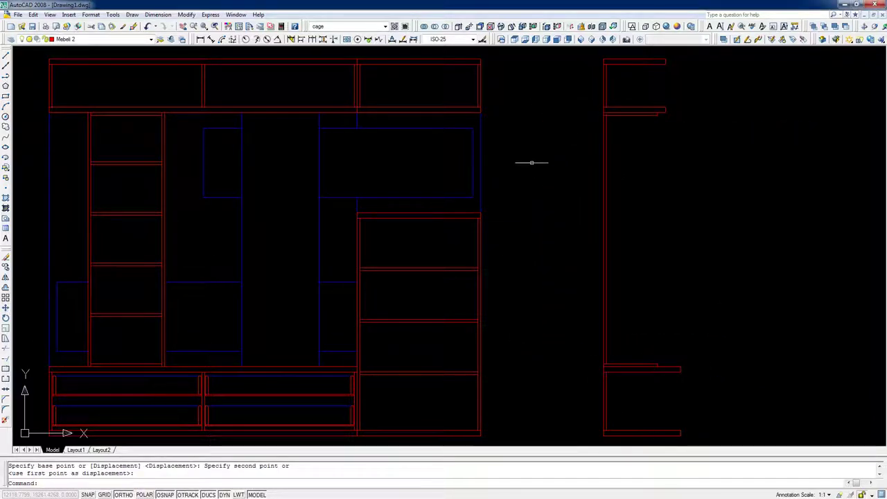
# Step: Add a 332 by 18 shelf under the top box and copy it 302 units lower, twice
pyautogui.click(644, 318)
pyautogui.write('@332,18')
pyautogui.press('Return')
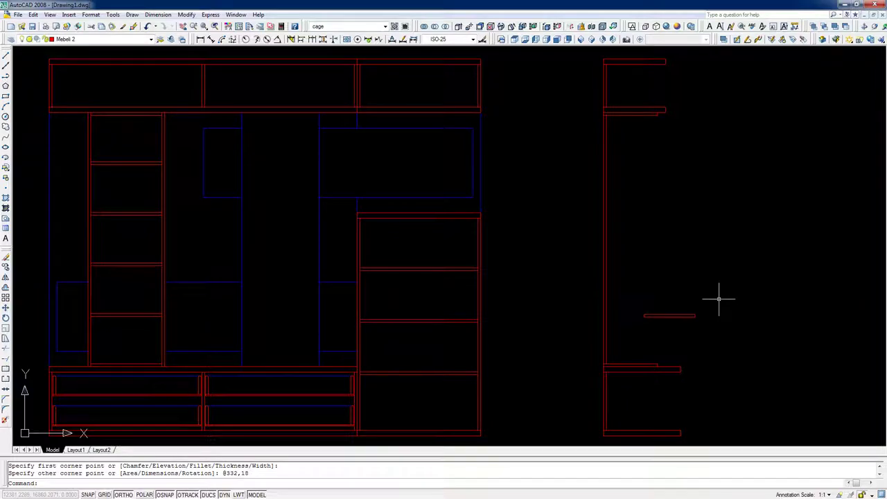
pyautogui.click(669, 316)
pyautogui.press('Return')
pyautogui.click(644, 317)
pyautogui.click(606, 116)
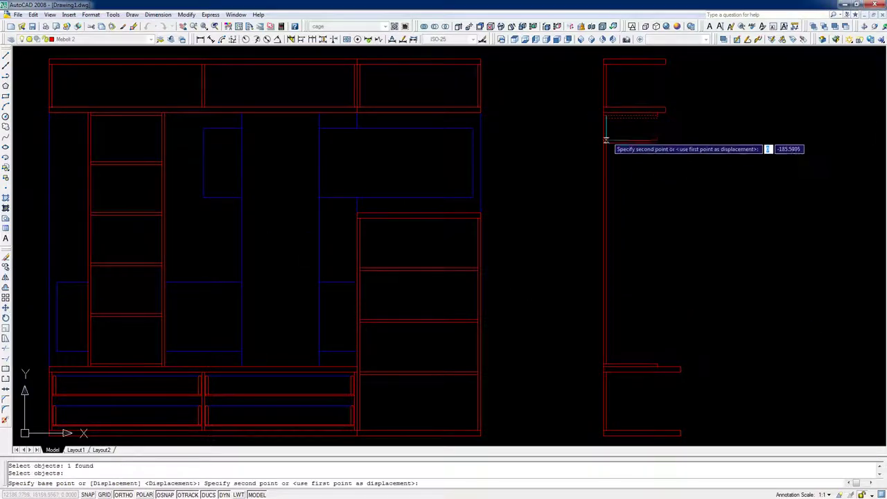
pyautogui.write('302')
pyautogui.press('Return')
pyautogui.press('Return')
pyautogui.press('m')
pyautogui.press('Return')
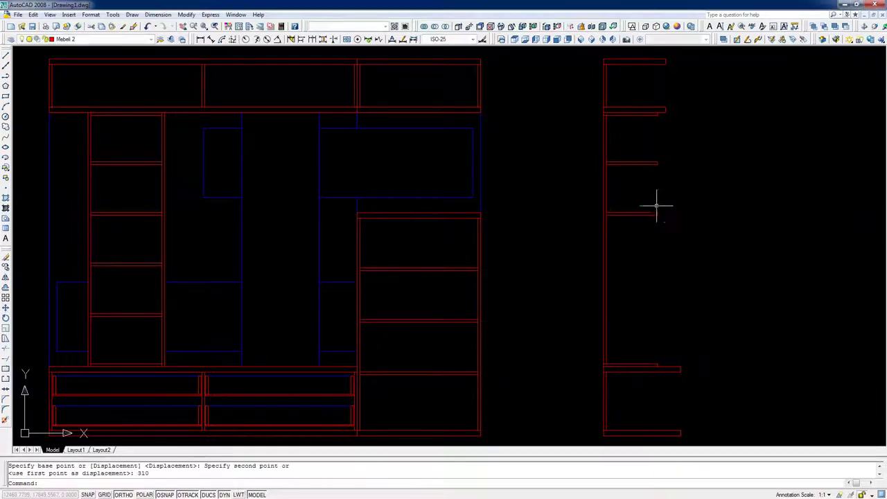
pyautogui.click(605, 165)
pyautogui.click(606, 214)
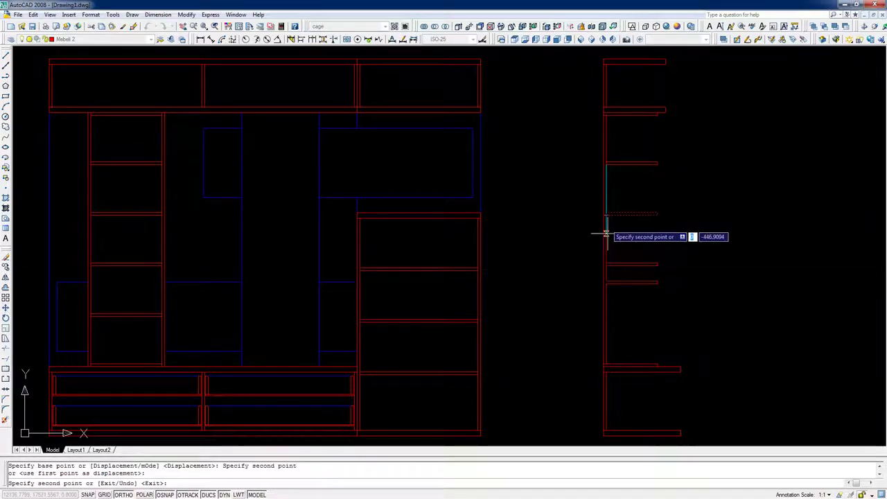
# Step: Draw another thin rectangle and begin moving it
pyautogui.click(5, 97)
pyautogui.click(737, 379)
pyautogui.scroll(3, 735, 416)
pyautogui.press('m')
pyautogui.press('Return')
# Step: Place the thin rectangle in the unit's lower-right corner and window-select the top shelf
pyautogui.click(729, 396)
pyautogui.click(556, 419)
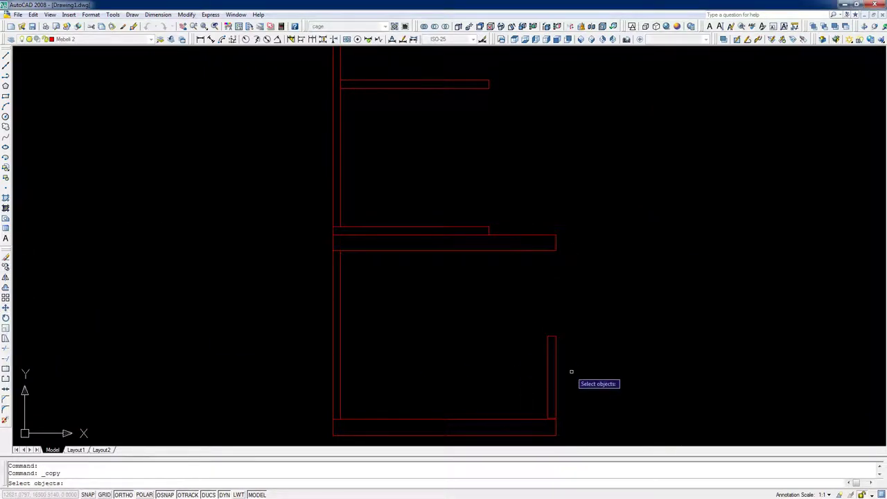
pyautogui.scroll(-3, 555, 264)
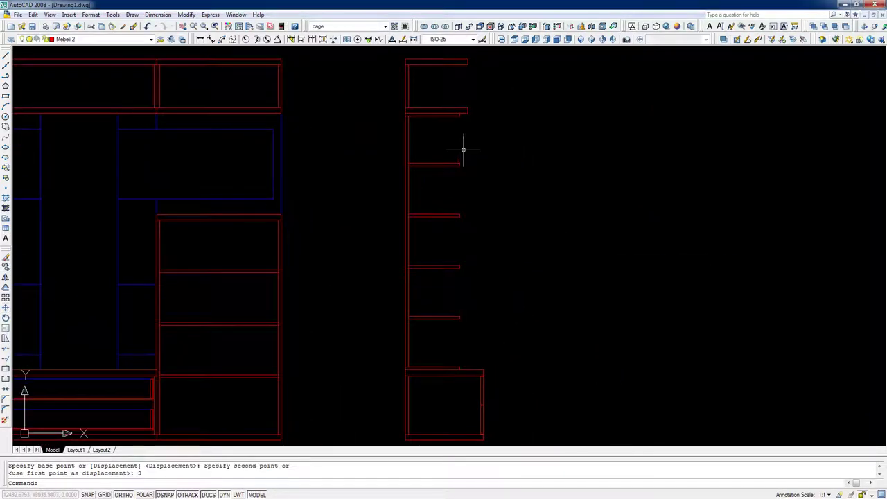
pyautogui.click(550, 263)
pyautogui.press('m')
pyautogui.press('Return')
pyautogui.moveTo(402, 56); pyautogui.dragTo(472, 67)
# Step: Draw a 4 by 1643 tall thin upright panel
pyautogui.press('Return')
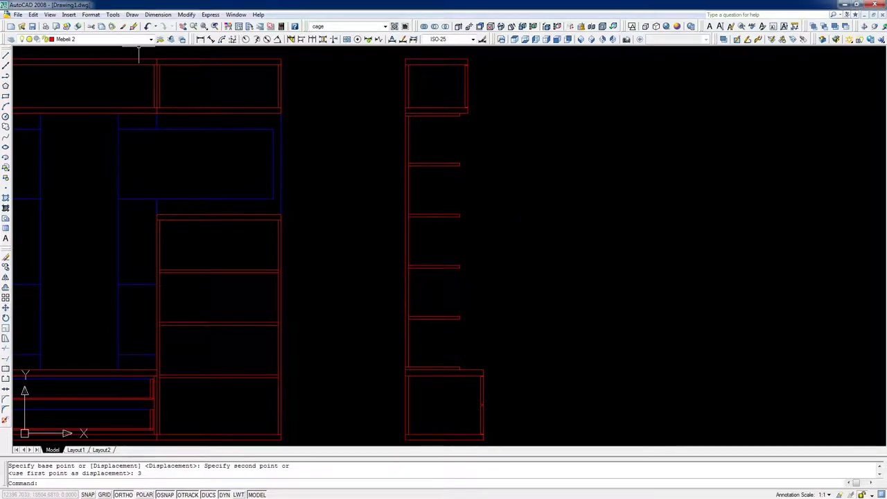
pyautogui.click(6, 95)
pyautogui.click(555, 414)
pyautogui.write('@4,1643')
pyautogui.press('Return')
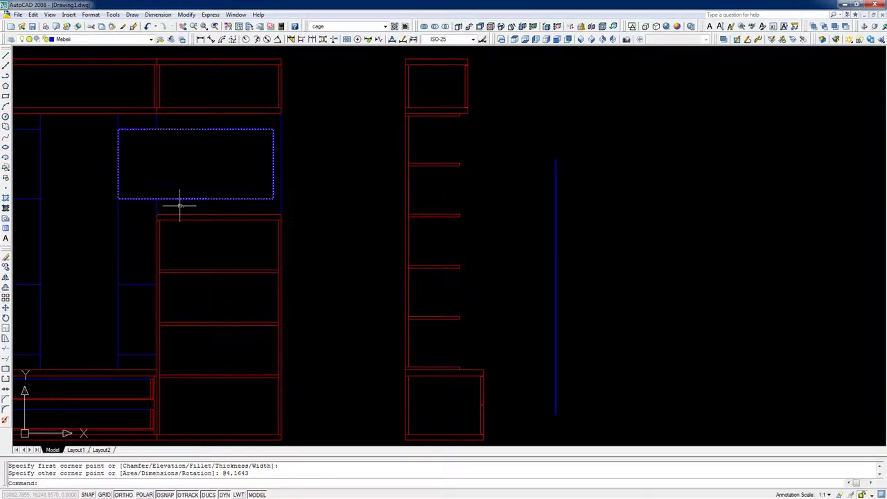
pyautogui.scroll(5, 555, 208)
pyautogui.press('m')
# Step: Shift the thin upright panel 3 units and place a copy of it
pyautogui.press('Return')
pyautogui.moveTo(541, 153); pyautogui.dragTo(568, 167)
pyautogui.press('Return')
pyautogui.click(343, 113)
pyautogui.write('3')
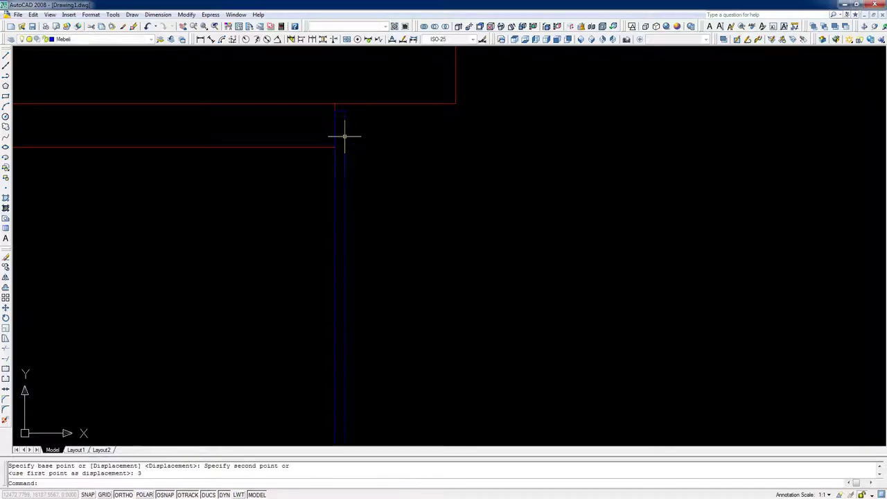
pyautogui.scroll(-5, 344, 136)
pyautogui.scroll(4, 285, 316)
pyautogui.press('Return')
pyautogui.scroll(3, 288, 232)
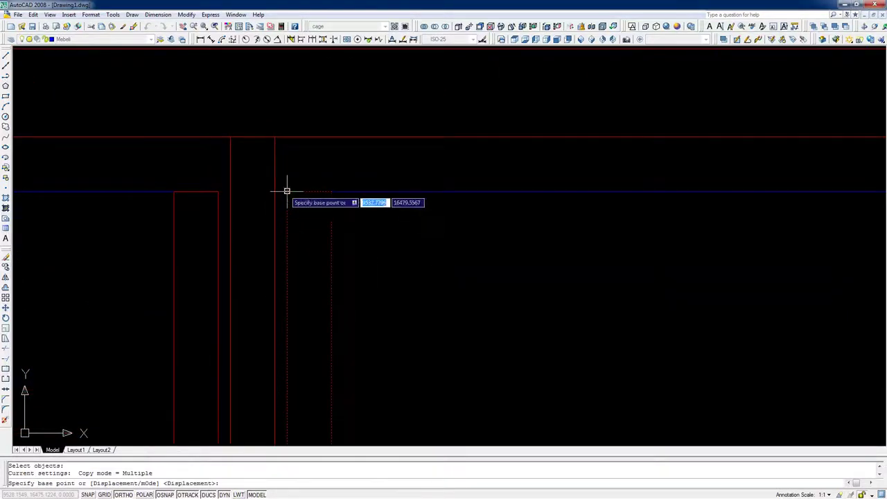
pyautogui.click(289, 190)
pyautogui.click(362, 178)
# Step: Draw an 80 by 1 bottom board and move it into the cabinet bottom
pyautogui.click(6, 95)
pyautogui.press('Escape')
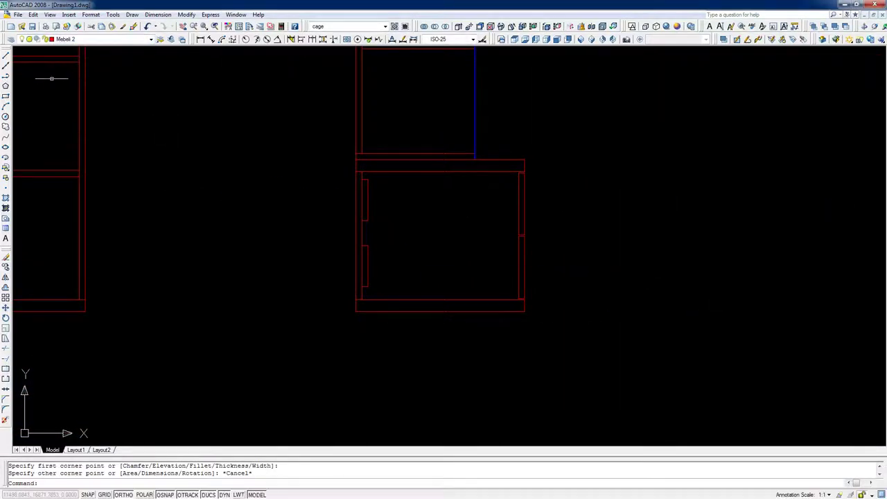
pyautogui.click(6, 96)
pyautogui.click(604, 307)
pyautogui.write('@80,1')
pyautogui.press('Return')
pyautogui.press('m')
pyautogui.press('Return')
pyautogui.moveTo(762, 298); pyautogui.dragTo(721, 313)
pyautogui.click(514, 284)
pyautogui.click(6, 267)
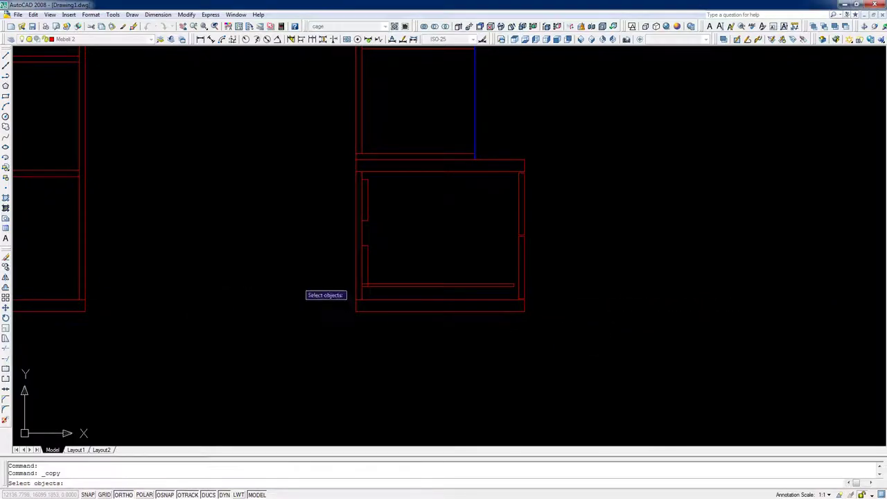
# Step: Copy the bottom board higher and mirror the left panel to form the second drawer
pyautogui.scroll(3, 312, 281)
pyautogui.click(606, 299)
pyautogui.click(111, 274)
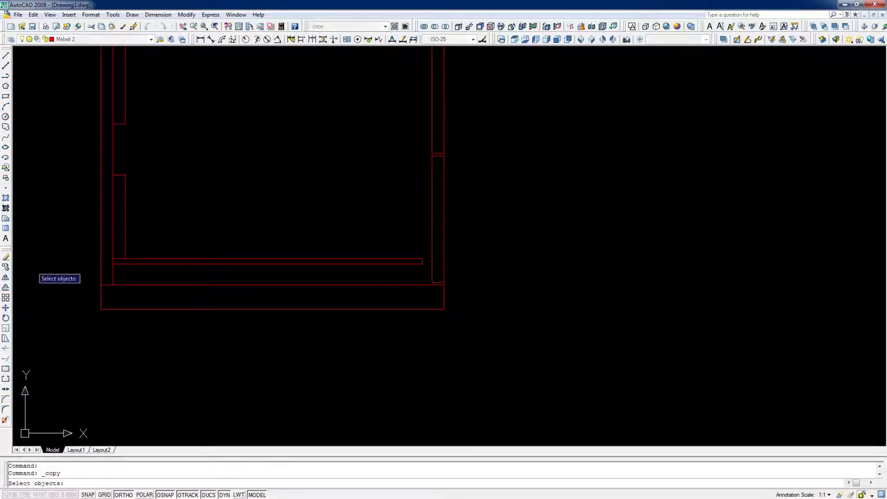
pyautogui.click(113, 127)
pyautogui.click(6, 277)
pyautogui.click(167, 295)
pyautogui.press('Return')
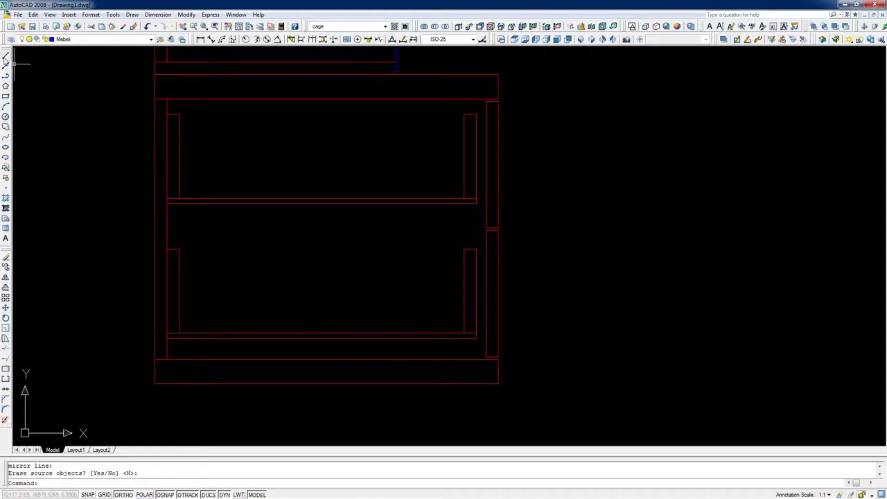
pyautogui.press('l')
pyautogui.press('Return')
pyautogui.press('Return')
pyautogui.click(485, 113)
pyautogui.scroll(-3, 305, 228)
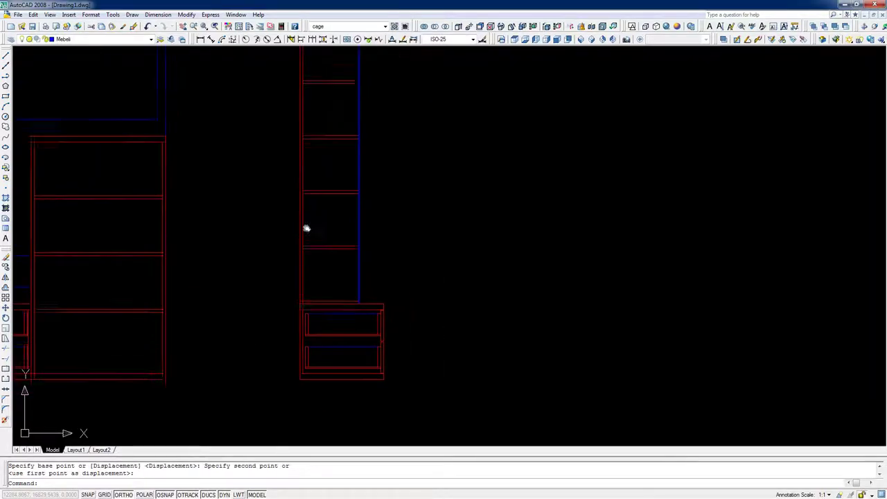
pyautogui.scroll(-1, 680, 208)
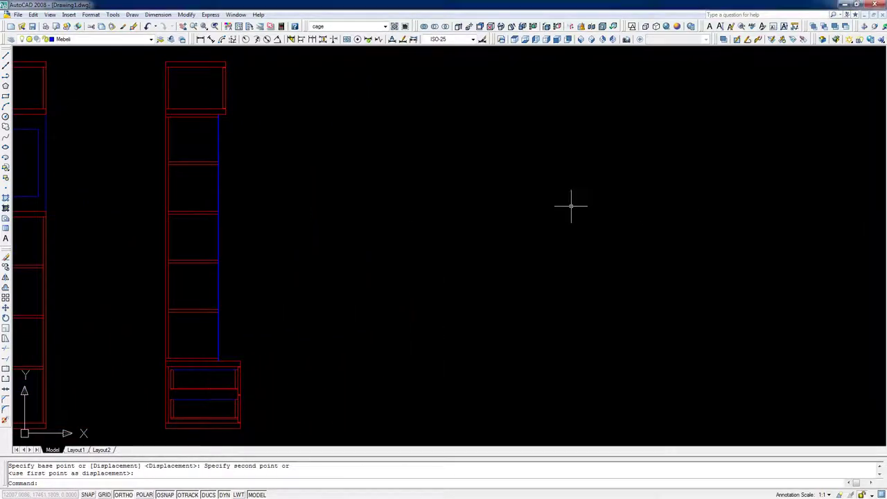
# Step: Copy the top box and drawer base of the side view to the right
pyautogui.moveTo(263, 438); pyautogui.dragTo(161, 363)
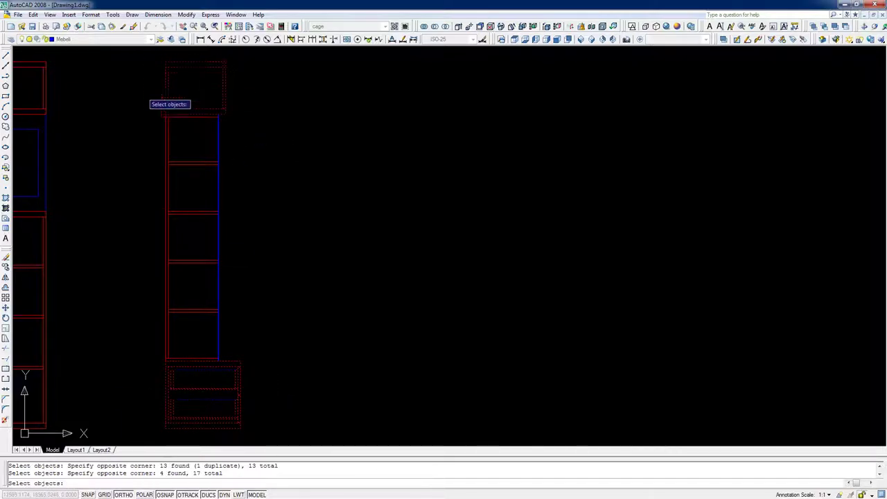
pyautogui.press('Return')
pyautogui.press('Return')
pyautogui.click(400, 434)
pyautogui.click(299, 191)
pyautogui.press('Return')
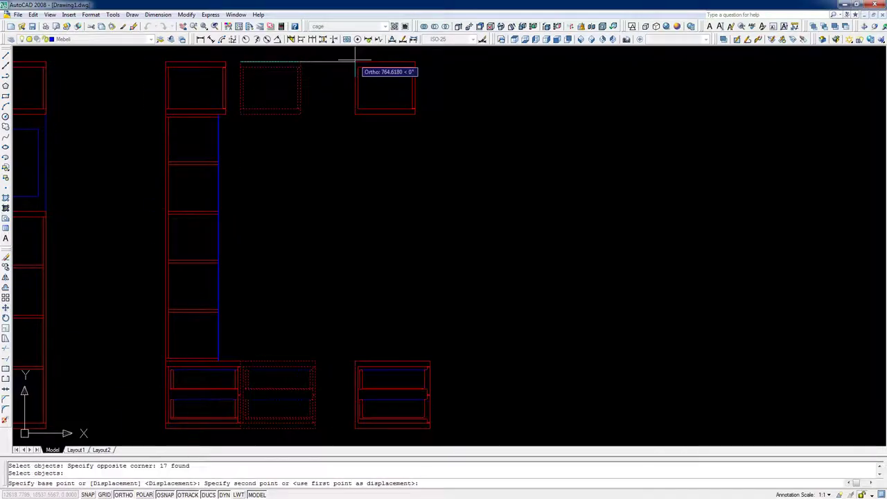
pyautogui.press('Return')
# Step: Draw an 18 by 360 thin panel and move it 18 units into place
pyautogui.click(6, 96)
pyautogui.click(331, 377)
pyautogui.write('@18,360')
pyautogui.press('Return')
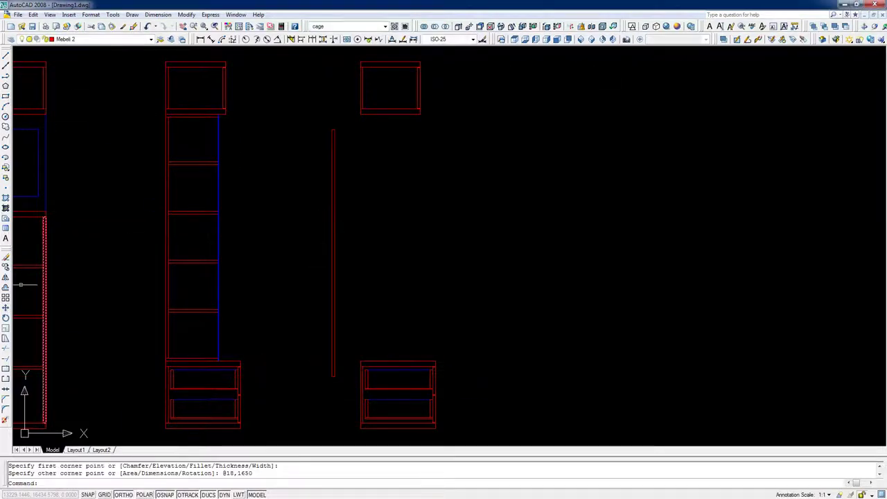
pyautogui.click(327, 134)
pyautogui.click(361, 114)
pyautogui.write('18')
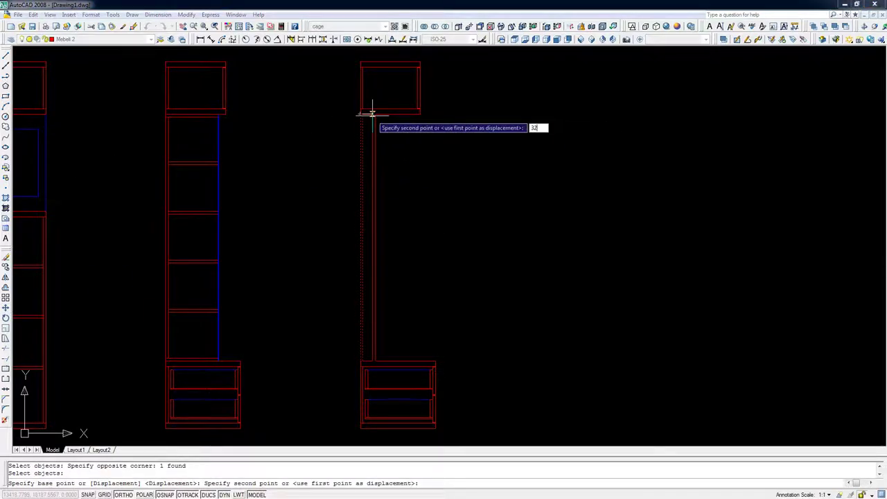
pyautogui.press('Return')
# Step: Draw an 18 by 45 strip and move it 40 units
pyautogui.click(5, 96)
pyautogui.write('18')
pyautogui.press('Tab')
pyautogui.write('45')
pyautogui.press('Return')
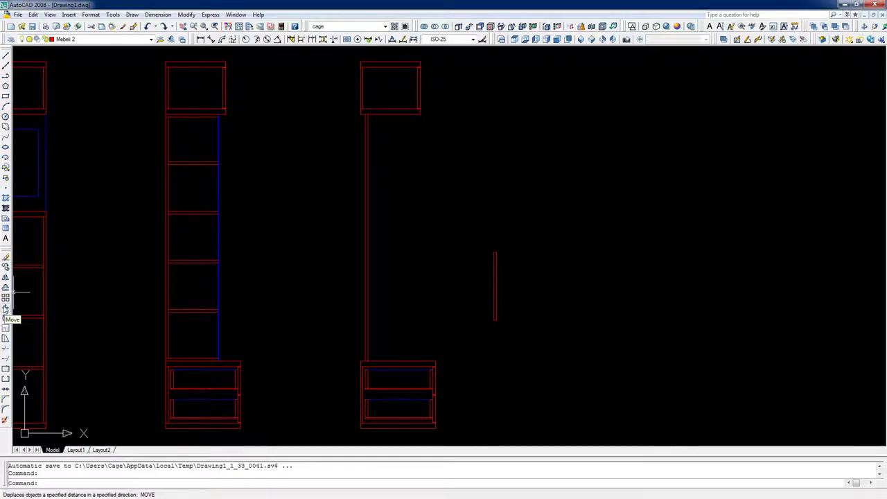
pyautogui.click(6, 308)
pyautogui.click(390, 148)
pyautogui.press('Return')
pyautogui.click(406, 109)
pyautogui.write('40')
pyautogui.press('Return')
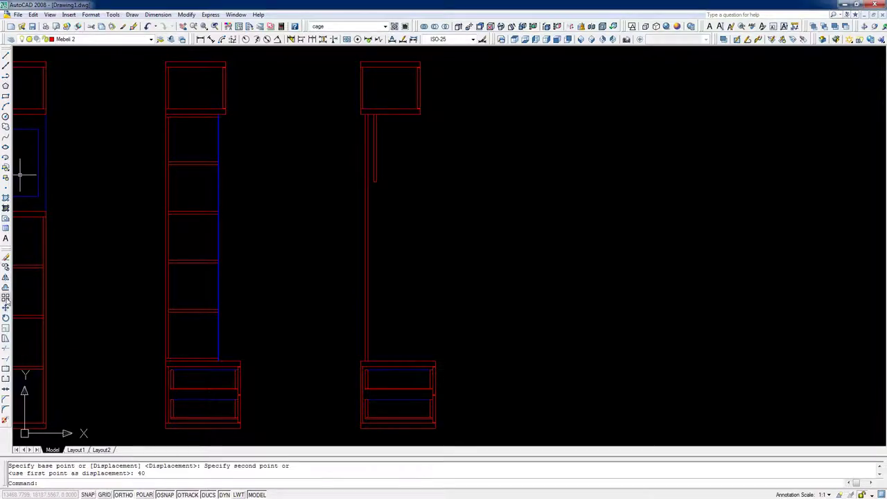
# Step: Shift the strip 100 units down and copy it 550 units lower
pyautogui.press('Return')
pyautogui.click(386, 135)
pyautogui.write('100')
pyautogui.press('Return')
pyautogui.click(401, 142)
pyautogui.press('Return')
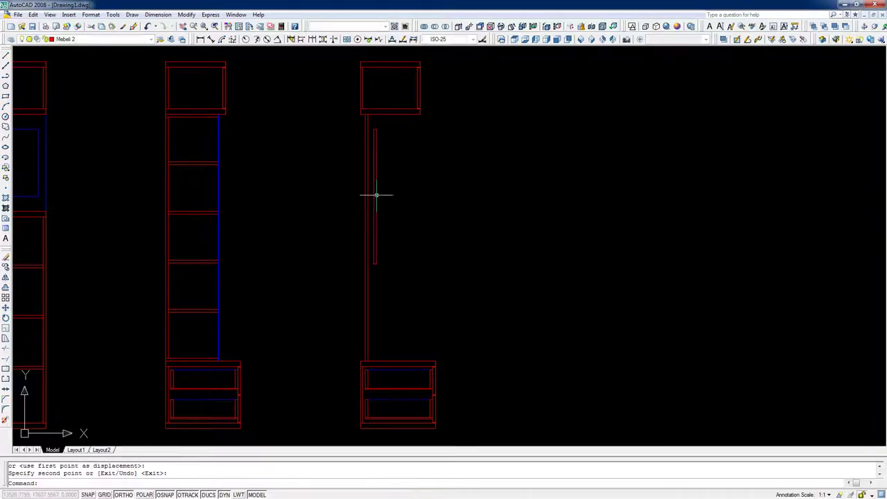
pyautogui.click(374, 225)
pyautogui.write('550')
pyautogui.press('Return')
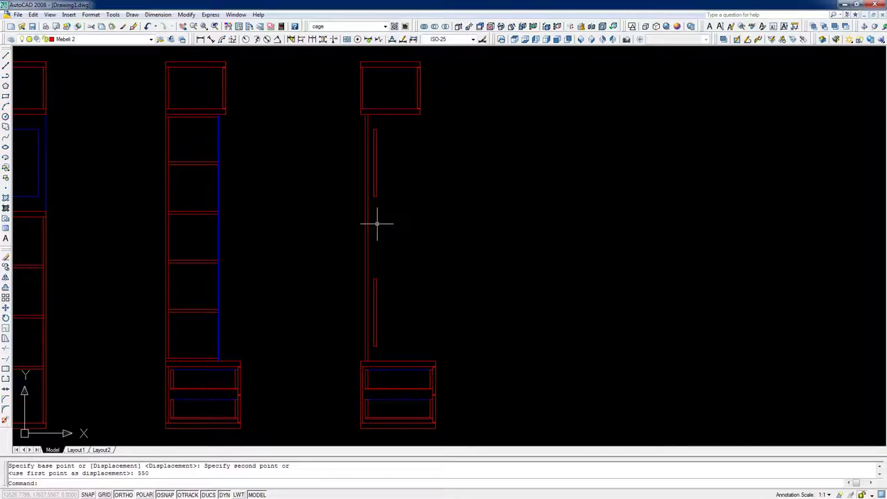
# Step: Mirror the side panel while keeping the original
pyautogui.click(5, 276)
pyautogui.click(370, 145)
pyautogui.press('Return')
pyautogui.scroll(3, 376, 139)
pyautogui.click(376, 108)
pyautogui.press('Return')
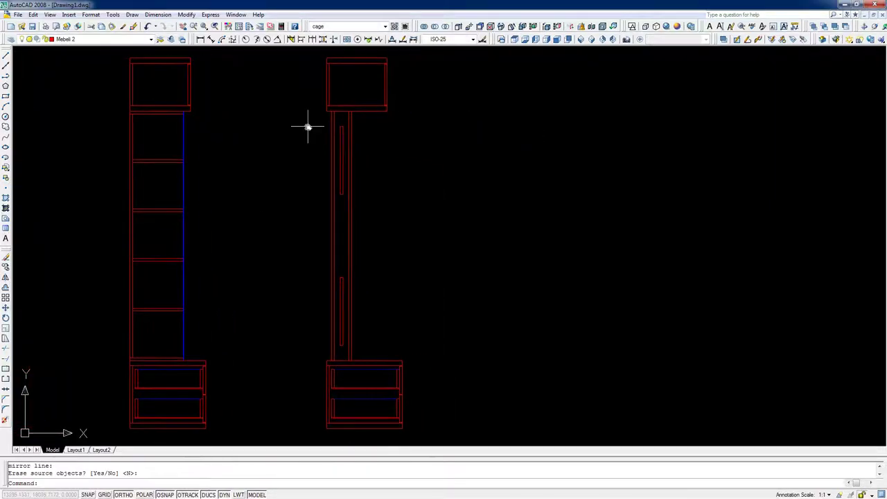
# Step: Copy the top box and base panel 800 units to the right
pyautogui.moveTo(371, 136); pyautogui.dragTo(306, 148, button='middle')
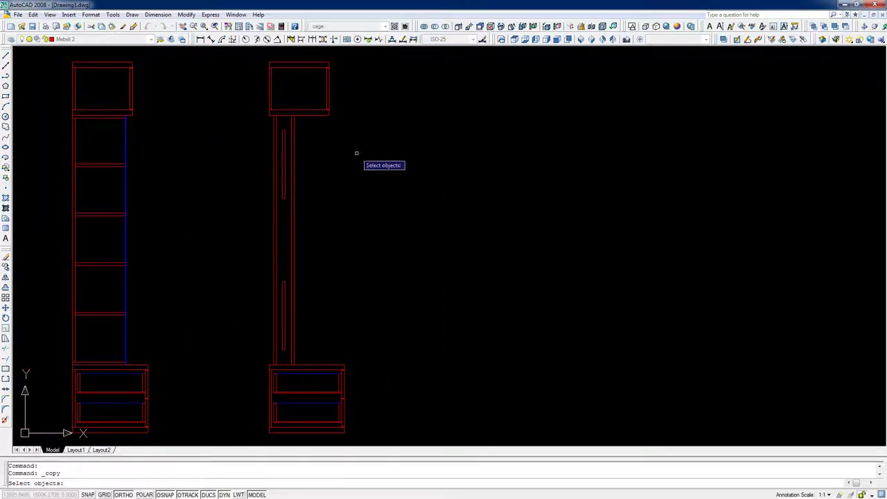
pyautogui.click(268, 433)
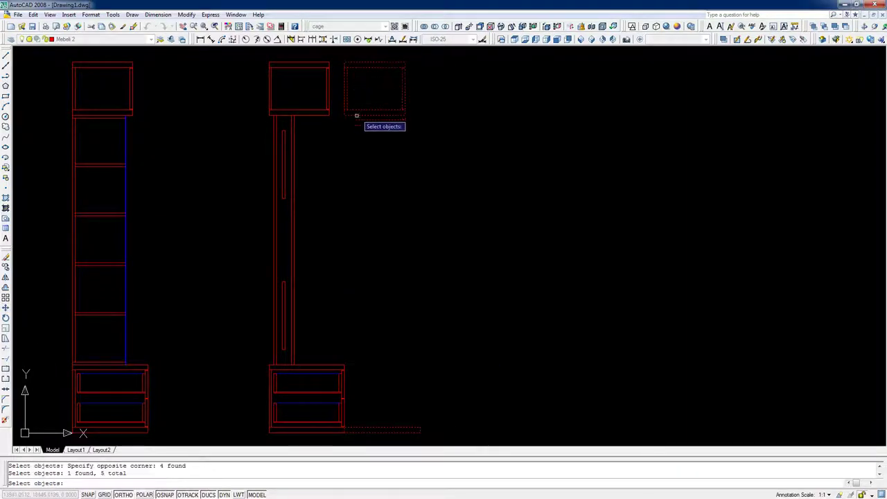
pyautogui.write('800')
pyautogui.press('Return')
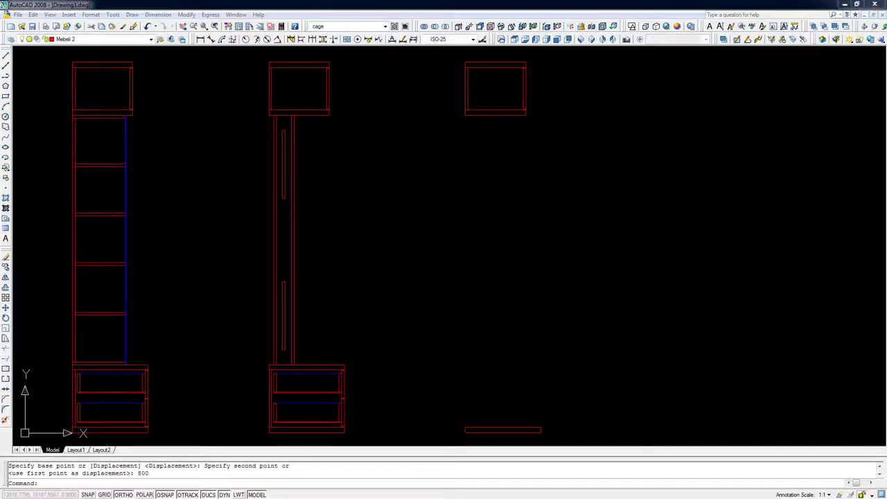
# Step: Draw an 18x850 upright panel and move it onto the copied base
pyautogui.click(5, 96)
pyautogui.click(607, 416)
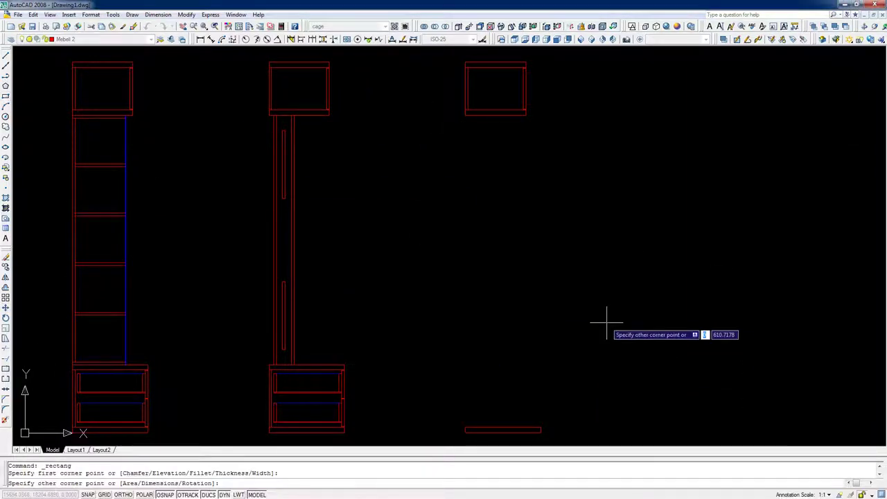
pyautogui.write('18,850')
pyautogui.press('Return')
pyautogui.click(6, 307)
pyautogui.click(608, 312)
pyautogui.press('Return')
pyautogui.click(608, 415)
# Step: Mirror the base panel into a shelf, keeping the original
pyautogui.click(466, 430)
pyautogui.click(5, 275)
pyautogui.click(503, 430)
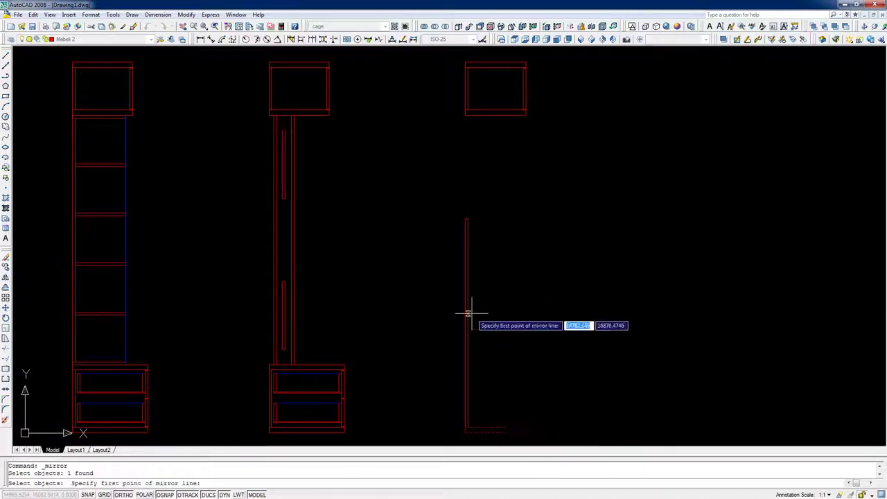
pyautogui.press('Return')
# Step: Draw an 18x400 thin panel and place it under the top box
pyautogui.click(5, 96)
pyautogui.click(619, 285)
pyautogui.write('18,400')
pyautogui.press('Return')
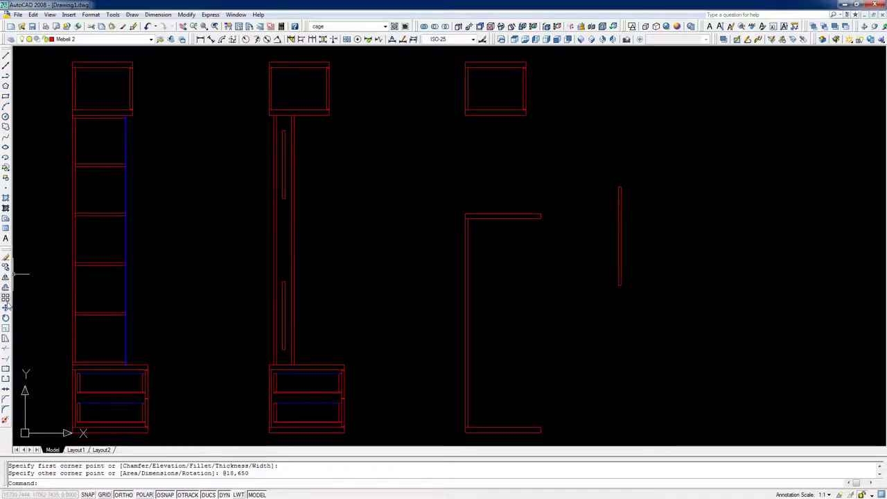
pyautogui.click(5, 307)
pyautogui.click(465, 215)
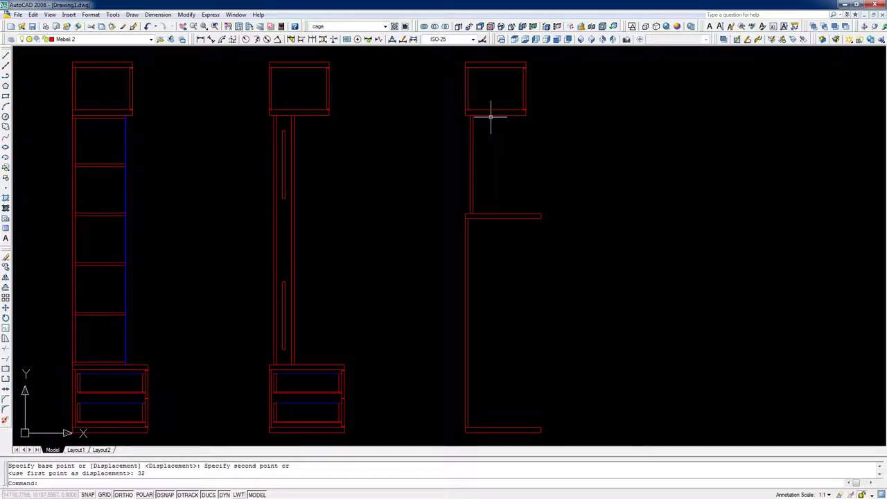
pyautogui.click(5, 95)
pyautogui.click(650, 272)
# Step: Add an 18x450 thin strip and shift it 100 units
pyautogui.write('18,450')
pyautogui.press('Return')
pyautogui.press('Return')
pyautogui.click(649, 205)
pyautogui.click(472, 116)
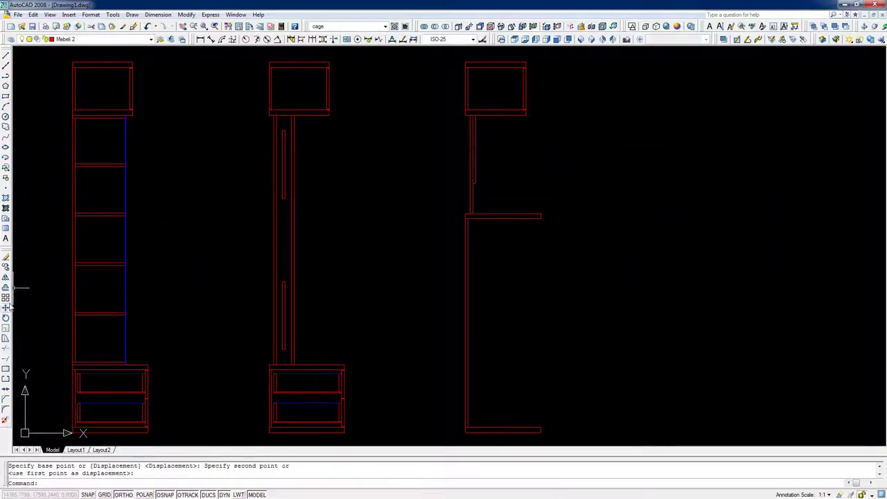
pyautogui.press('Return')
pyautogui.scroll(2, 476, 126)
pyautogui.click(509, 113)
pyautogui.write('100')
pyautogui.press('Return')
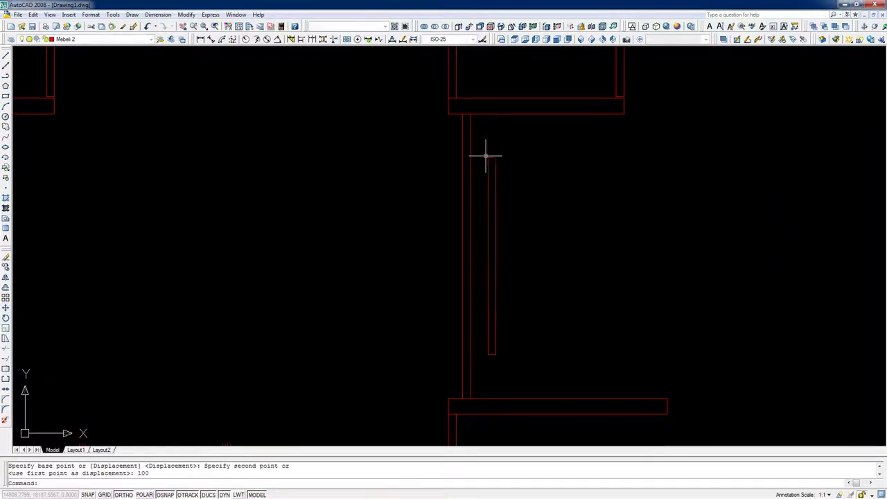
pyautogui.scroll(-2, 237, 128)
# Step: Draw a 400x18 shelf in the lower unit and copy it further down
pyautogui.click(5, 96)
pyautogui.click(428, 327)
pyautogui.write('400,18')
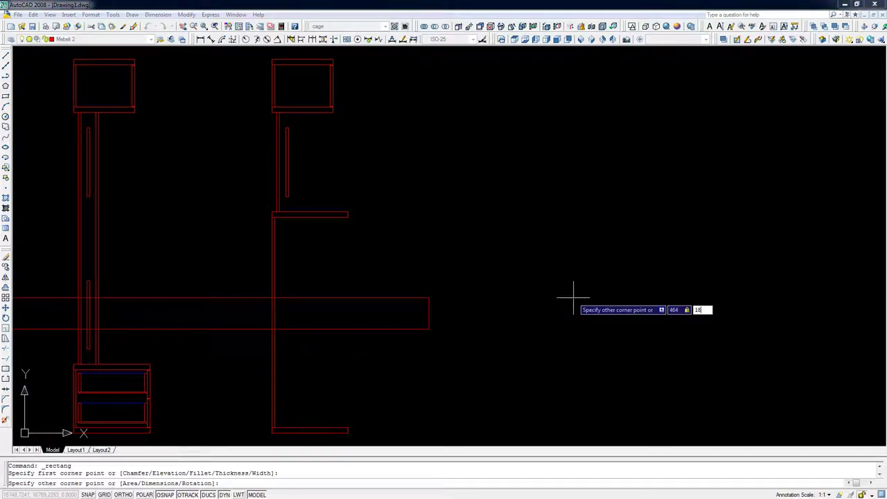
pyautogui.press('Return')
pyautogui.click(463, 326)
pyautogui.click(272, 217)
pyautogui.click(272, 215)
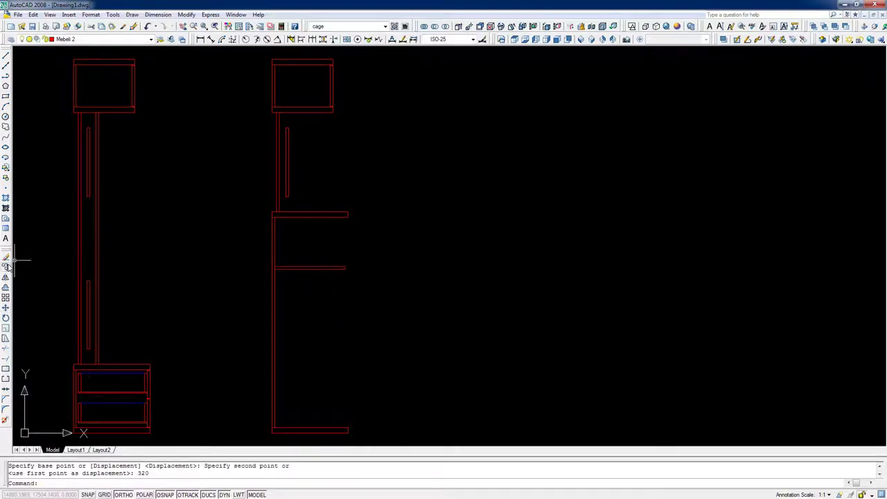
pyautogui.click(275, 321)
pyautogui.press('Return')
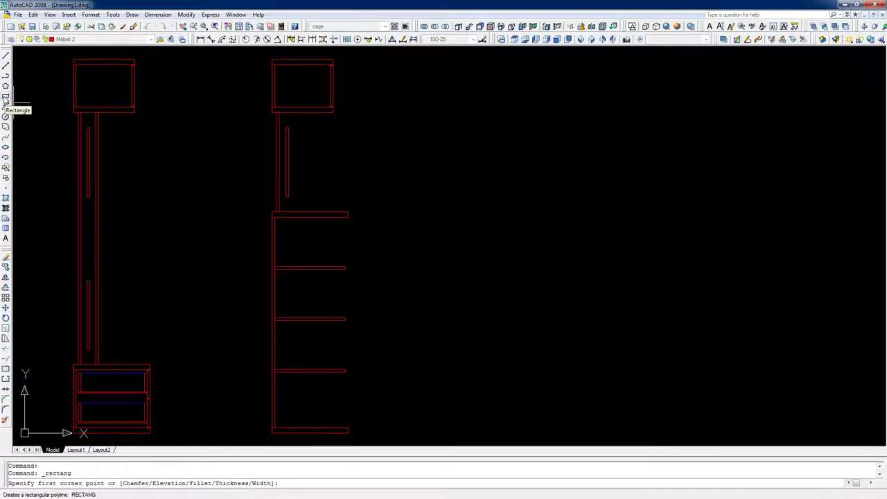
# Step: Add an 18x1372 side panel at the shelves' right edge
pyautogui.click(416, 380)
pyautogui.write('@18,1372')
pyautogui.press('Return')
pyautogui.click(418, 171)
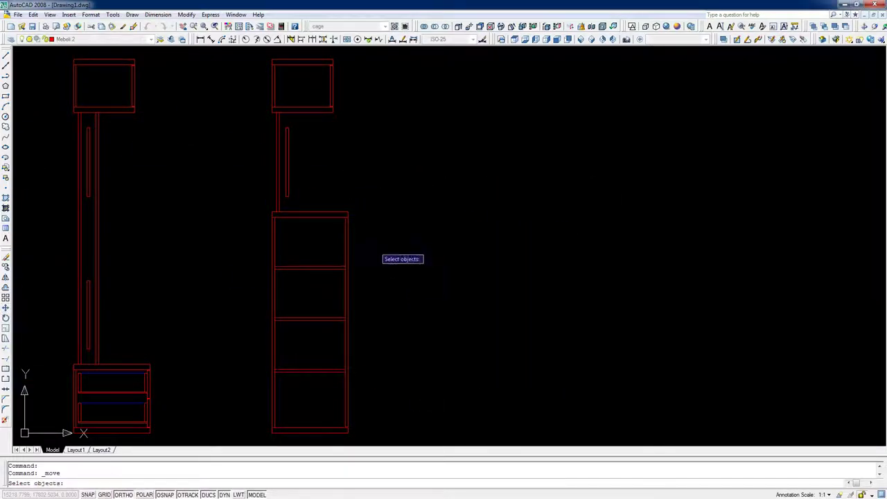
pyautogui.click(348, 215)
pyautogui.scroll(-5, 350, 187)
pyautogui.scroll(3, 346, 168)
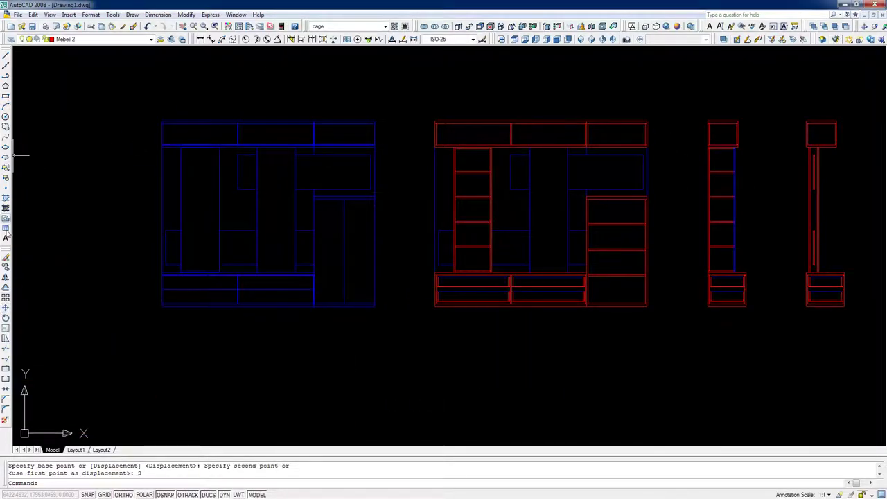
# Step: Copy the front elevation to a new position
pyautogui.press('Return')
pyautogui.click(376, 306)
pyautogui.scroll(5, 376, 306)
pyautogui.click(362, 182)
pyautogui.press('Return')
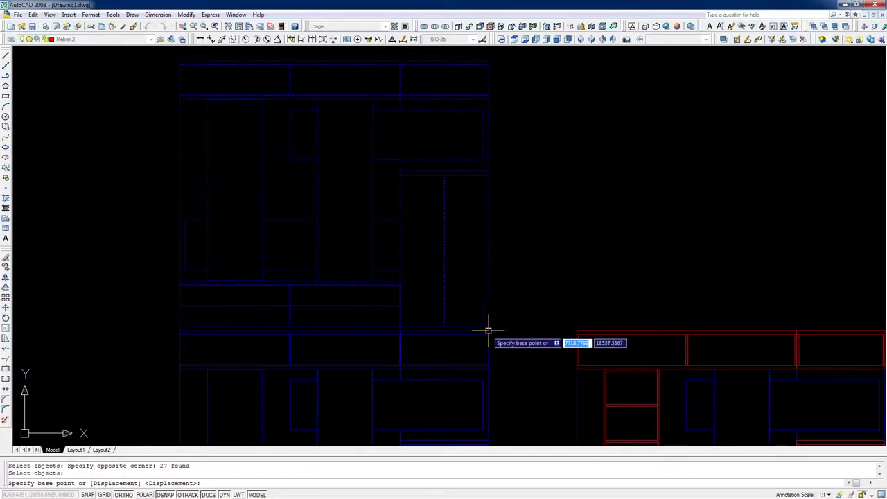
# Step: Make Punktir the current layer and draw a V-shaped opening mark on a door
pyautogui.click(488, 330)
pyautogui.click(426, 186)
pyautogui.click(104, 39)
pyautogui.click(69, 71)
pyautogui.click(282, 292)
pyautogui.click(608, 116)
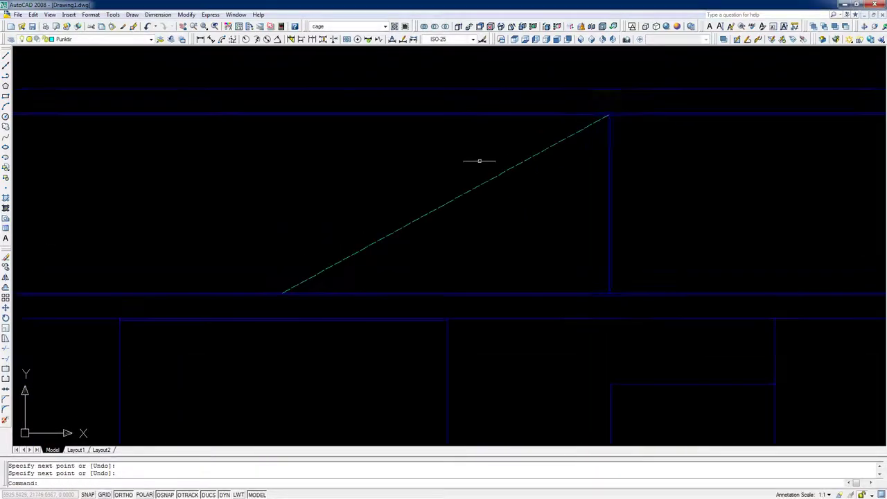
pyautogui.press('Return')
pyautogui.click(282, 293)
pyautogui.scroll(3, 204, 174)
pyautogui.click(203, 174)
pyautogui.press('Return')
pyautogui.scroll(-3, 21, 248)
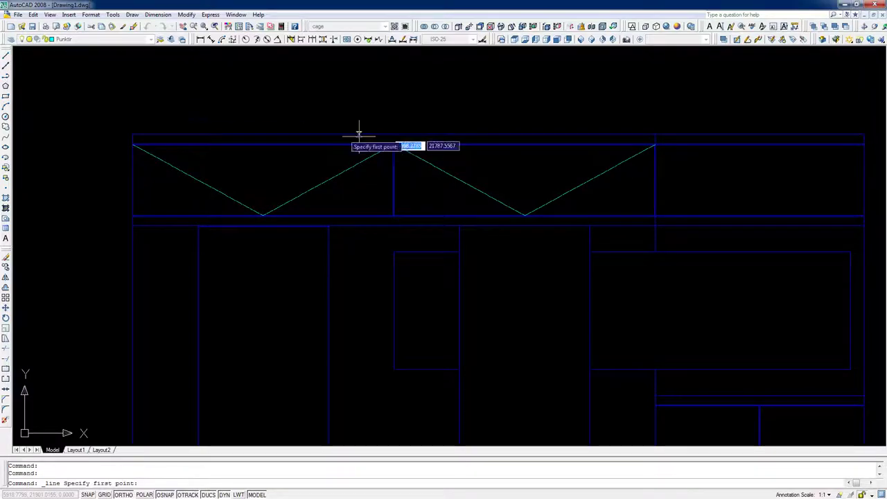
# Step: Draw a V opening mark on the tall left door
pyautogui.click(200, 227)
pyautogui.scroll(5, 301, 229)
pyautogui.click(436, 273)
pyautogui.click(370, 295)
pyautogui.press('Return')
pyautogui.scroll(-5, 356, 269)
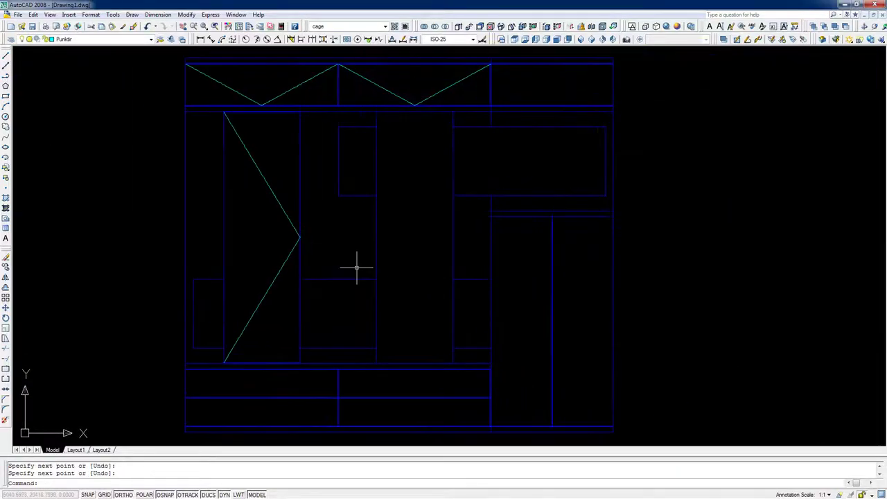
pyautogui.scroll(5, 357, 269)
# Step: Draw a dashed diagonal line across the panel
pyautogui.click(297, 132)
pyautogui.press('Escape')
pyautogui.click(6, 54)
pyautogui.scroll(5, 589, 137)
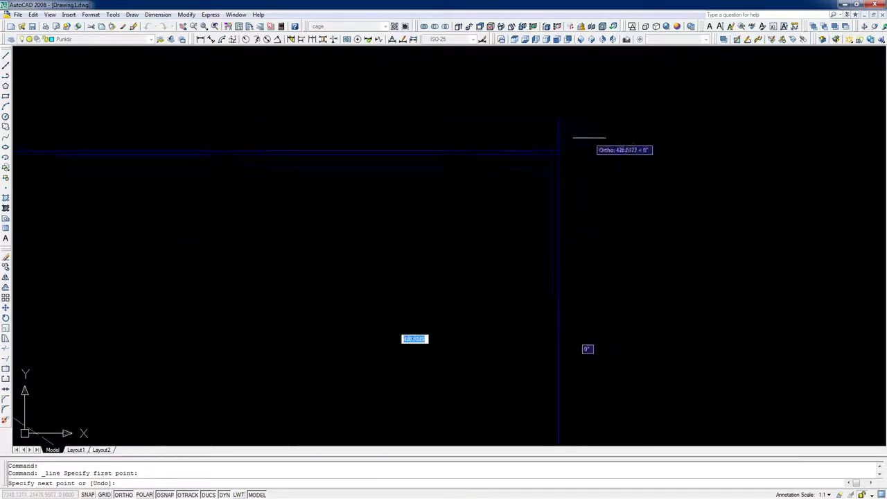
pyautogui.scroll(-5, 589, 137)
pyautogui.click(485, 248)
pyautogui.scroll(5, 505, 303)
pyautogui.click(378, 264)
pyautogui.press('Return')
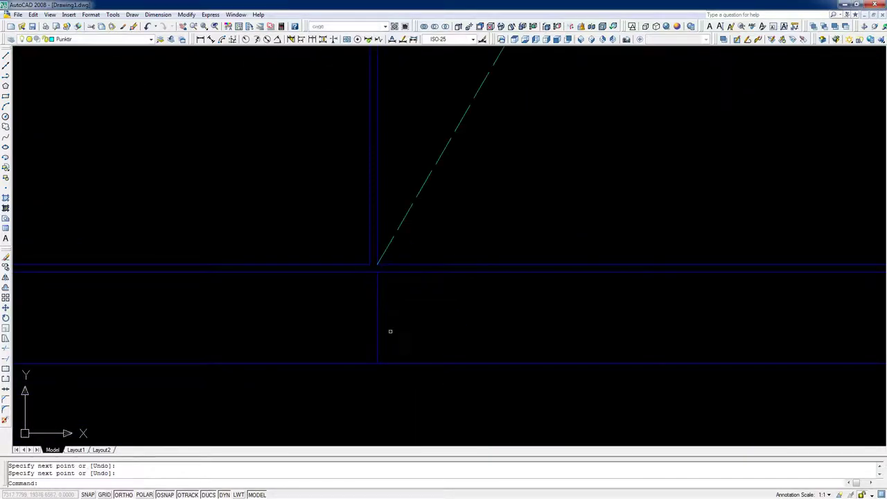
pyautogui.scroll(-5, 390, 332)
# Step: Mirror the diagonal about the panel's centre line, keeping the original, to form an X
pyautogui.click(436, 409)
pyautogui.press('Return')
pyautogui.scroll(-3, 370, 301)
pyautogui.scroll(2, 352, 265)
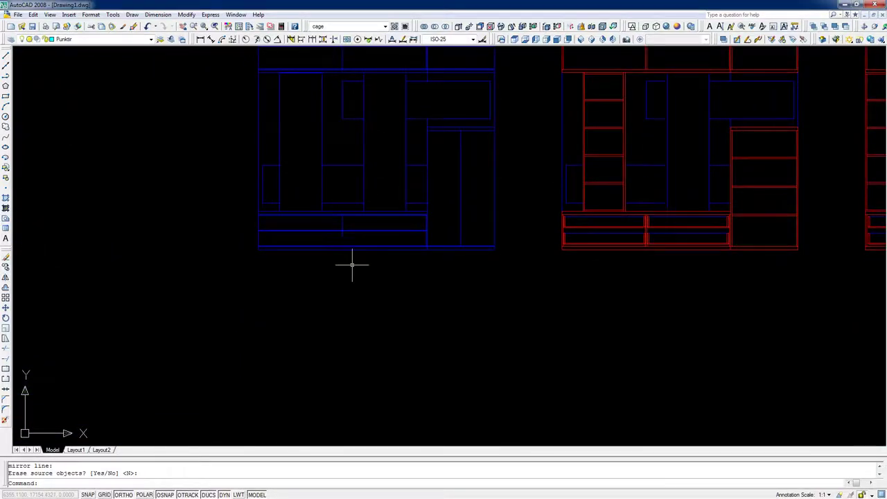
pyautogui.scroll(5, 353, 265)
pyautogui.click(104, 39)
# Step: On layer Mebel 2, draw an 18×481 side panel and move it into position
pyautogui.click(80, 70)
pyautogui.click(129, 400)
pyautogui.write('@18,481')
pyautogui.press('Return')
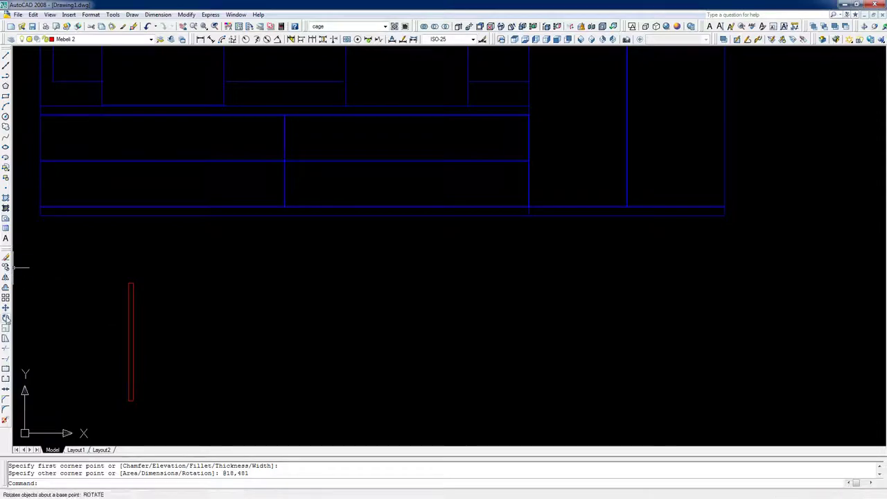
pyautogui.click(5, 308)
pyautogui.click(131, 339)
pyautogui.press('Return')
pyautogui.click(129, 284)
pyautogui.click(42, 216)
pyautogui.click(44, 216)
# Step: Draw the long top bar and mirror the left side panel to create the right side
pyautogui.click(6, 95)
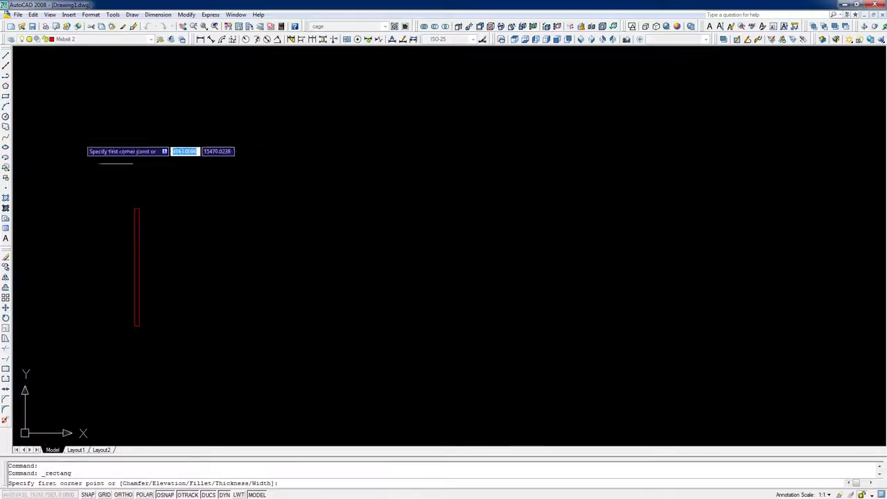
pyautogui.click(180, 214)
pyautogui.write('19')
pyautogui.press('Return')
pyautogui.click(179, 214)
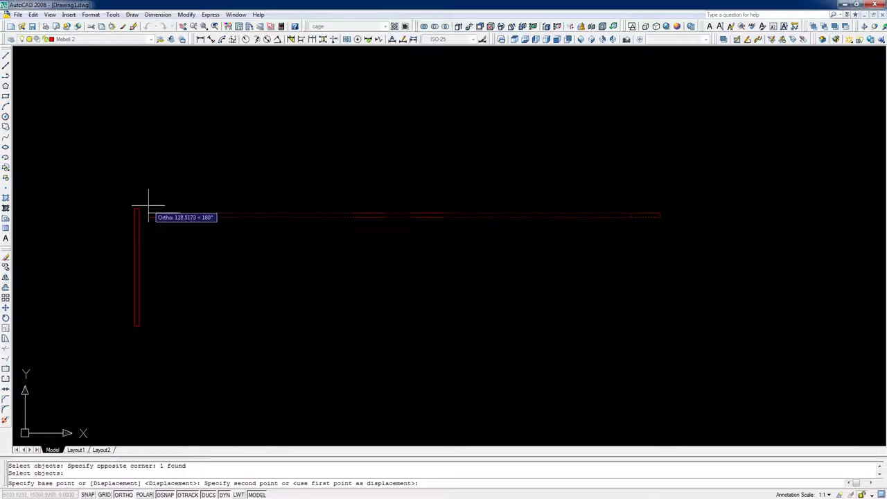
pyautogui.click(136, 209)
pyautogui.click(378, 208)
pyautogui.click(379, 311)
# Step: Draw an 18-wide middle divider and move it centred under the top bar
pyautogui.click(5, 96)
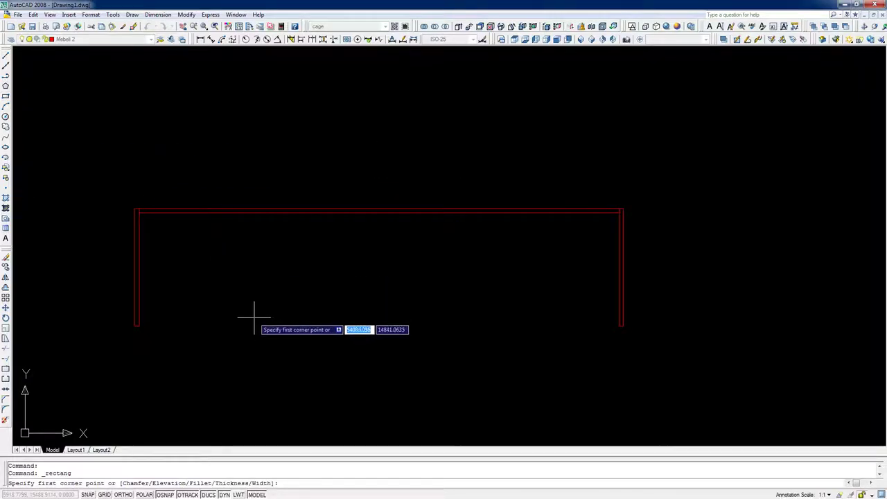
pyautogui.click(299, 346)
pyautogui.write('18')
pyautogui.press('Tab')
pyautogui.write('46')
pyautogui.press('Return')
pyautogui.press('m')
pyautogui.press('Return')
pyautogui.click(300, 291)
# Step: Add a 950×18 bottom panel and an 18×450 inner vertical panel joined to its left end
pyautogui.press('Return')
pyautogui.click(300, 234)
pyautogui.click(380, 212)
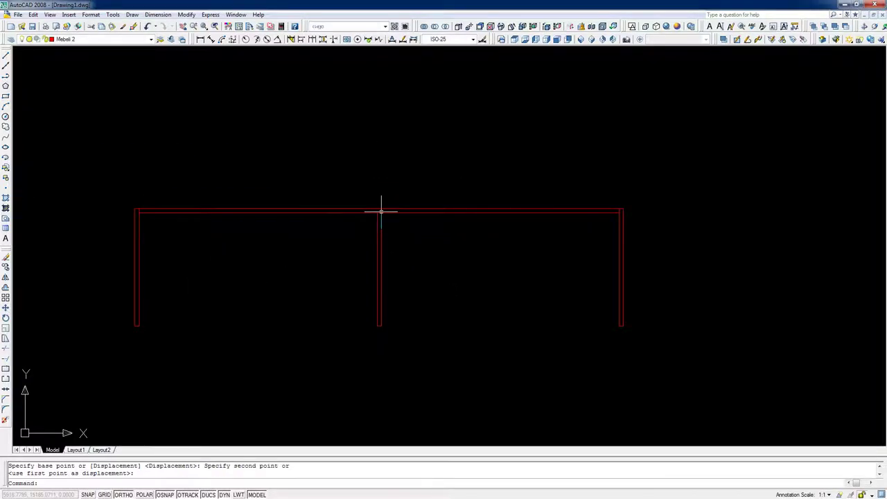
pyautogui.click(5, 96)
pyautogui.click(192, 380)
pyautogui.write('950,18')
pyautogui.press('Return')
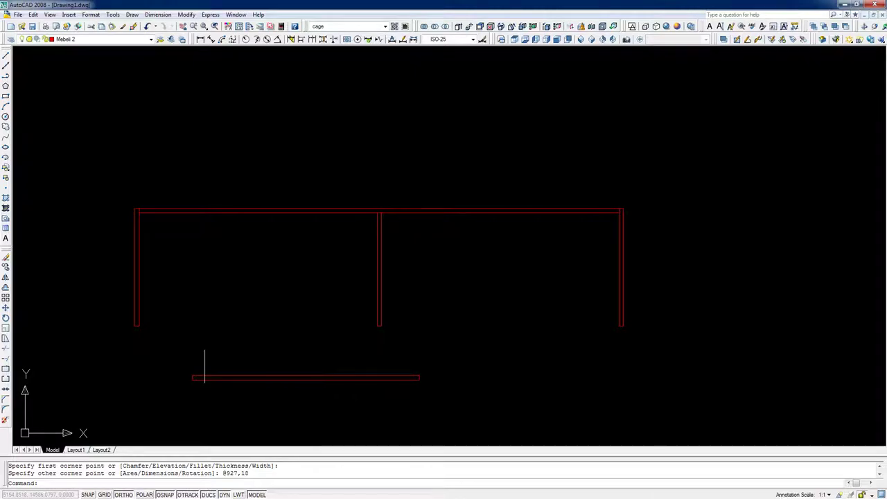
pyautogui.click(6, 96)
pyautogui.click(247, 350)
pyautogui.write('18,450')
pyautogui.press('Return')
pyautogui.click(248, 351)
pyautogui.click(188, 378)
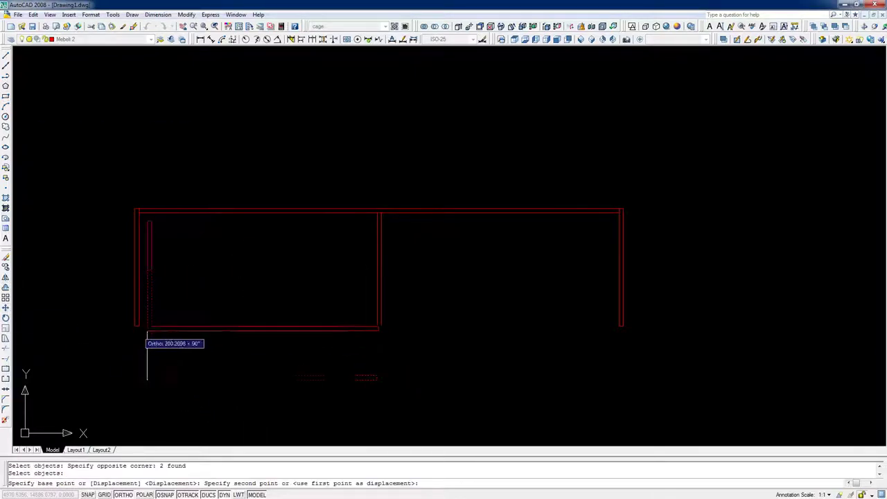
# Step: Mirror the inner vertical panel, keeping the original
pyautogui.click(147, 334)
pyautogui.click(5, 277)
pyautogui.click(258, 211)
pyautogui.click(255, 317)
pyautogui.press('Return')
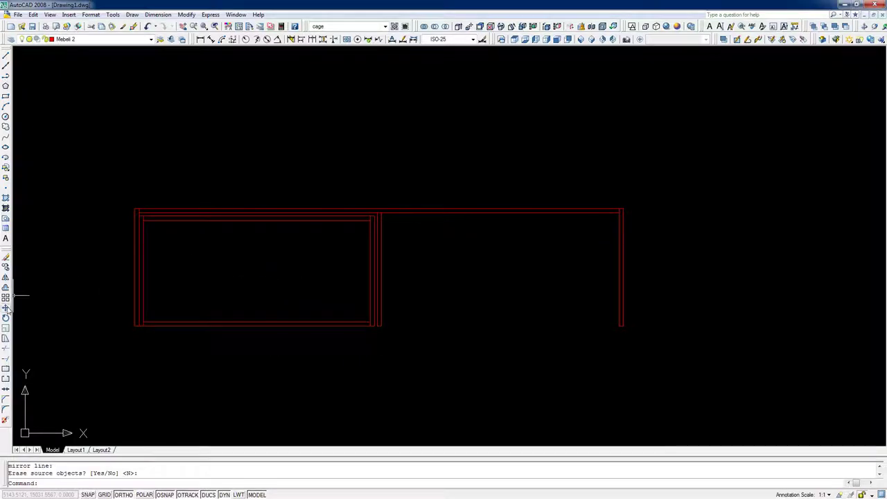
pyautogui.press('Return')
# Step: Shift the inner pieces 5 units, then add a 250×5 strip under the left bay and mirror it right
pyautogui.click(142, 222)
pyautogui.write('5')
pyautogui.press('Return')
pyautogui.click(198, 380)
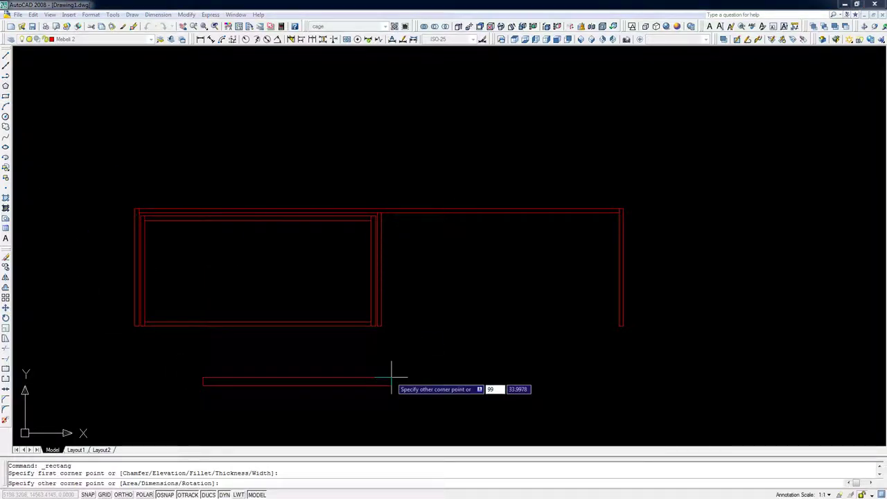
pyautogui.write('@250,5')
pyautogui.press('Return')
pyautogui.moveTo(187, 367); pyautogui.dragTo(457, 391)
pyautogui.click(198, 381)
pyautogui.click(133, 327)
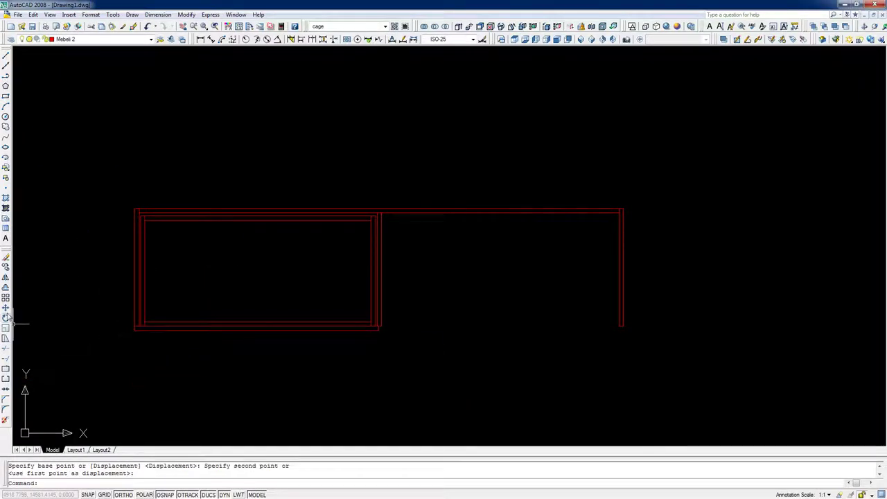
pyautogui.click(379, 347)
pyautogui.press('Return')
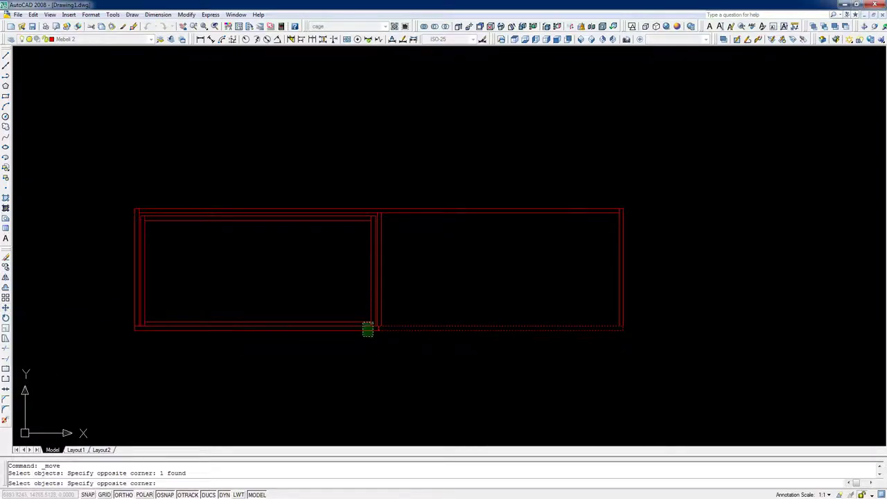
pyautogui.click(6, 276)
pyautogui.click(375, 326)
# Step: Mirror the left inner box into the right bay, keeping the original
pyautogui.click(143, 222)
pyautogui.press('Return')
pyautogui.click(384, 155)
pyautogui.press('Return')
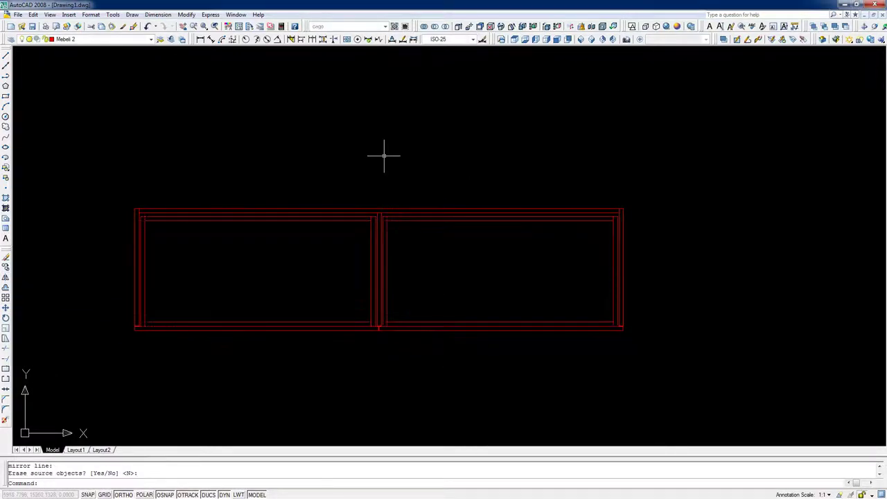
pyautogui.moveTo(384, 156); pyautogui.dragTo(319, 156, button='middle')
pyautogui.scroll(2, 561, 198)
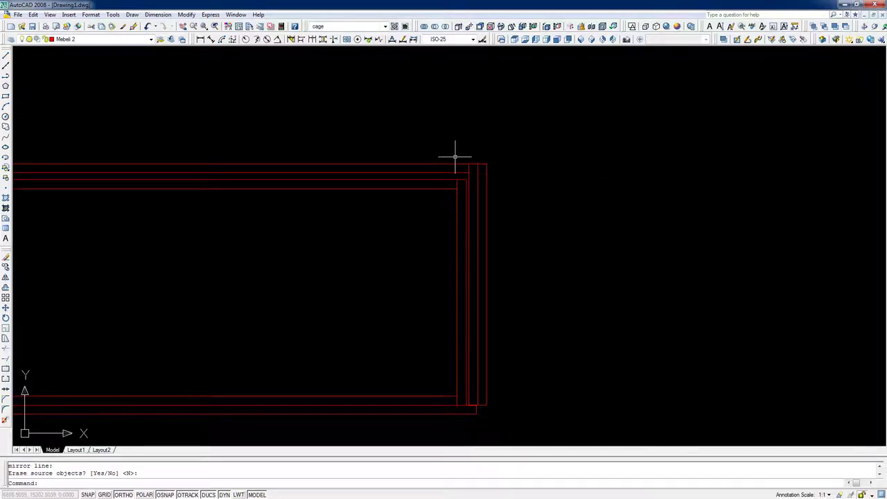
pyautogui.scroll(-2, 455, 157)
# Step: Draw a 764×18 top bar along the frame's top right edge
pyautogui.write('rec')
pyautogui.press('Return')
pyautogui.click(459, 198)
pyautogui.write('@764,18')
pyautogui.press('Return')
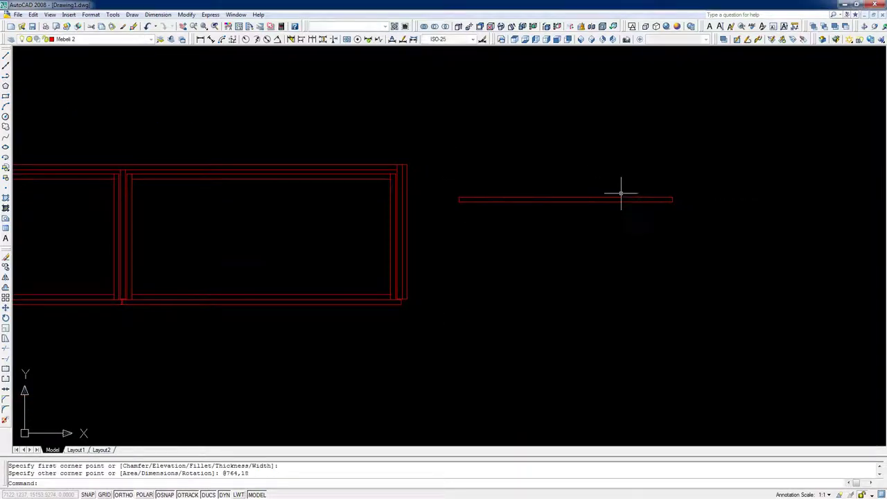
pyautogui.click(414, 163)
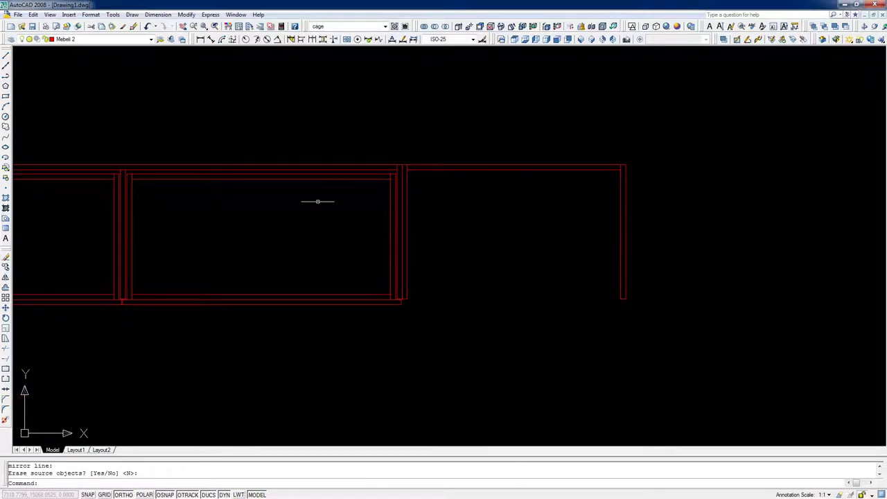
# Step: Draw a 382×18 bottom strip for the new right bay
pyautogui.write('rec')
pyautogui.click(523, 372)
pyautogui.write('@382,18')
pyautogui.press('Return')
pyautogui.click(626, 299)
# Step: Copy and move the bottom strip into place to close the third bay
pyautogui.scroll(2, 554, 284)
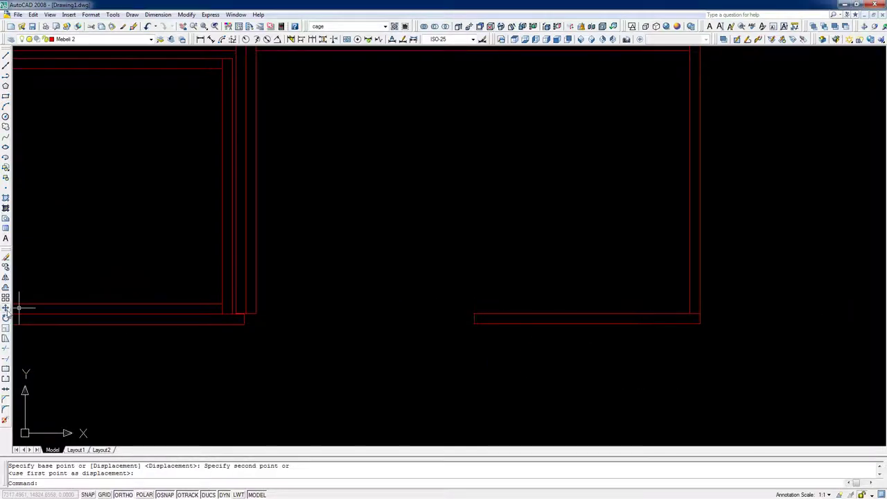
pyautogui.click(6, 266)
pyautogui.click(582, 323)
pyautogui.press('Return')
pyautogui.click(689, 319)
pyautogui.write('1')
pyautogui.press('Return')
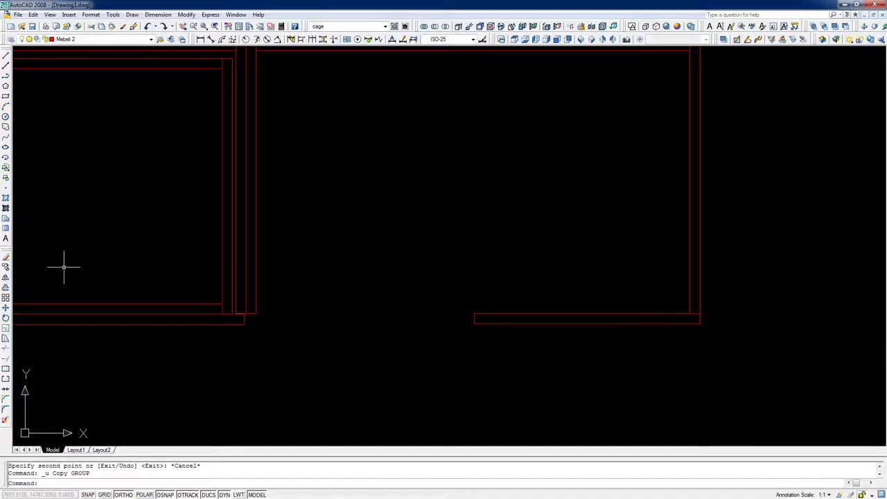
pyautogui.click(6, 266)
pyautogui.click(580, 323)
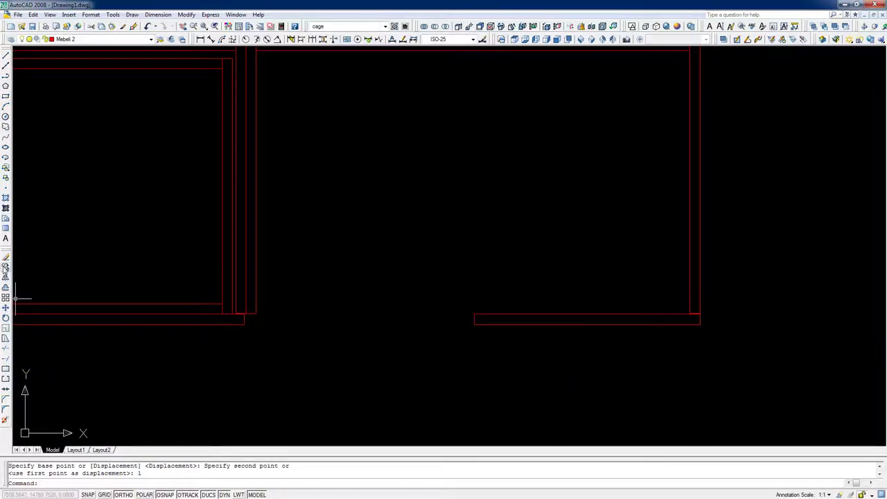
pyautogui.click(244, 324)
pyautogui.scroll(-3, 531, 311)
pyautogui.write('3')
pyautogui.press('Return')
pyautogui.scroll(-2, 362, 261)
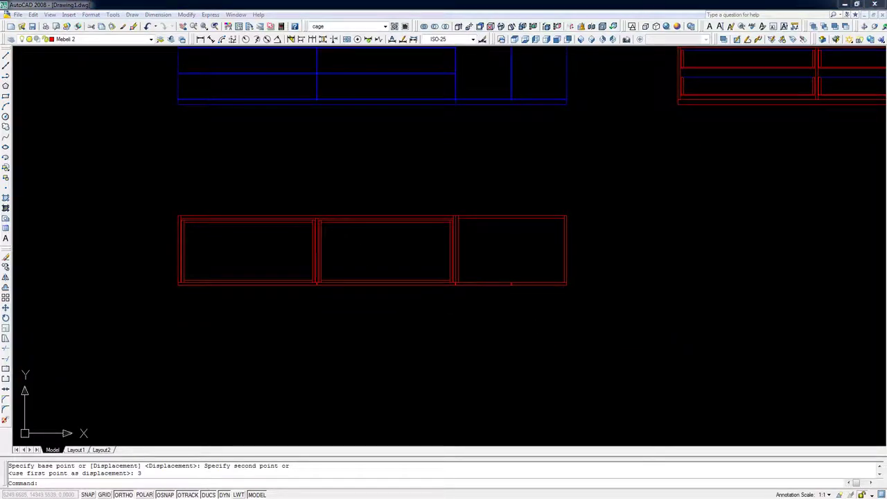
# Step: On layer Mebel, draw a 2000×500 base rectangle and a second rectangle beside it
pyautogui.moveTo(403, 333); pyautogui.dragTo(379, 278, button='middle')
pyautogui.click(104, 39)
pyautogui.click(63, 70)
pyautogui.click(172, 385)
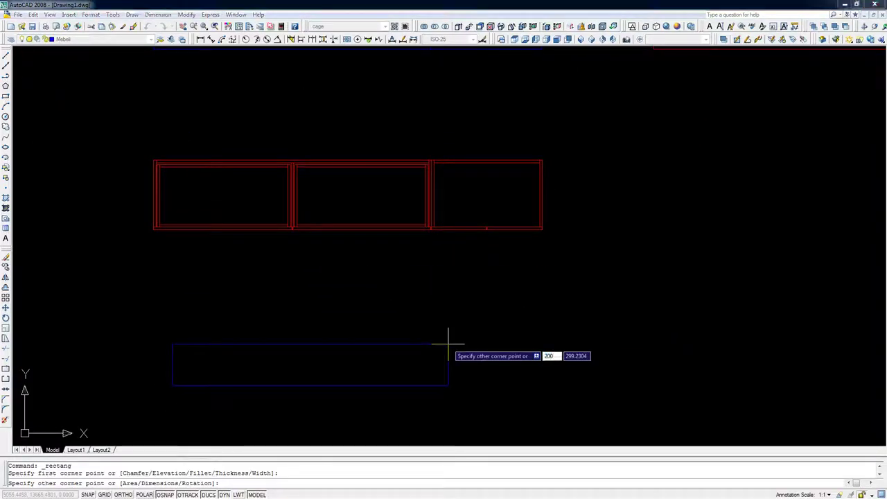
pyautogui.write('@2000,500')
pyautogui.press('Return')
# Step: Align both blue rectangles with the cabinets' bottom-left corner and move them down 800
pyautogui.press('Return')
pyautogui.click(451, 385)
pyautogui.click(562, 316)
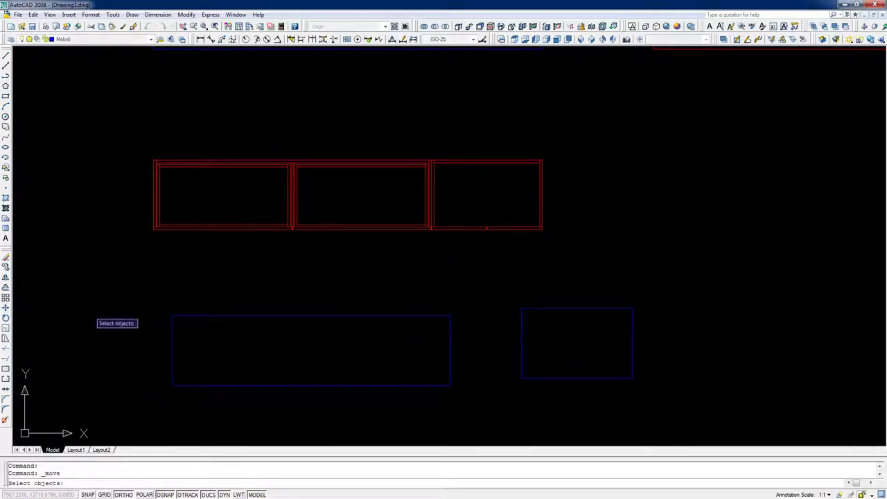
pyautogui.click(6, 307)
pyautogui.moveTo(64, 307); pyautogui.dragTo(575, 395)
pyautogui.press('Return')
pyautogui.click(172, 316)
pyautogui.click(154, 229)
pyautogui.click(542, 255)
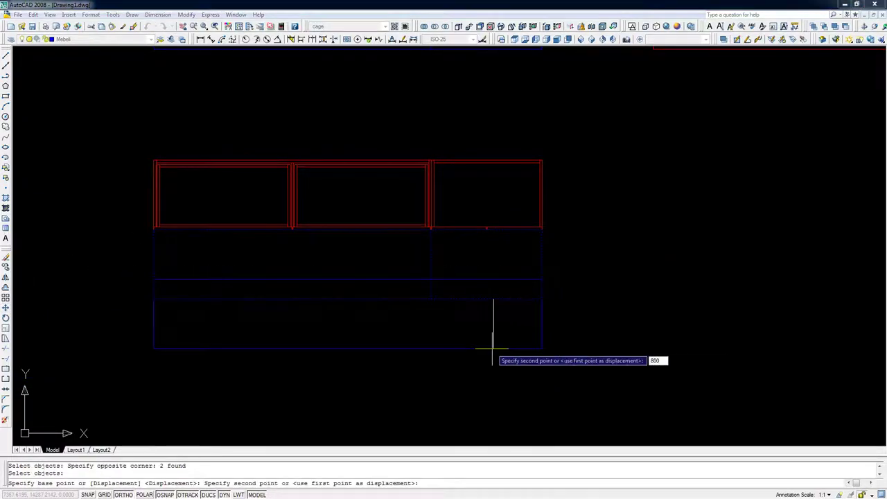
pyautogui.write('800')
pyautogui.press('Return')
# Step: Switch to layer Mebel 2 and draw an 800×18 panel
pyautogui.click(104, 39)
pyautogui.click(79, 69)
pyautogui.click(5, 96)
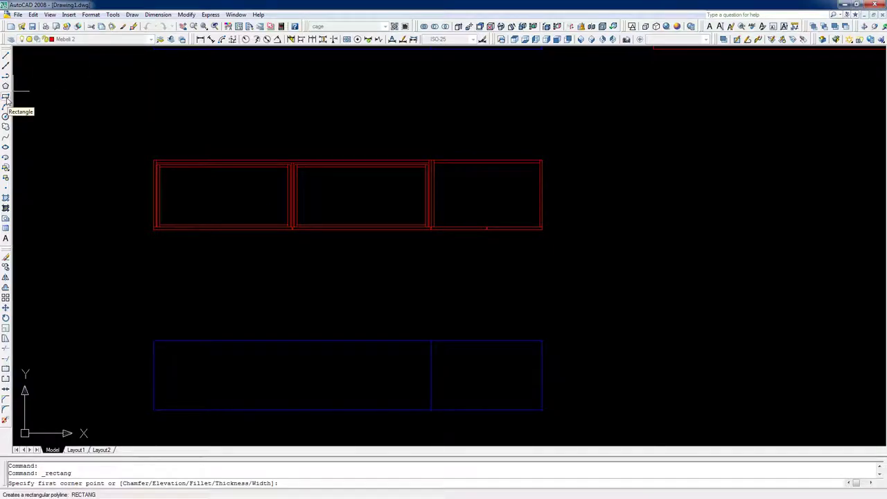
pyautogui.click(584, 353)
pyautogui.write('@800,18')
pyautogui.press('Return')
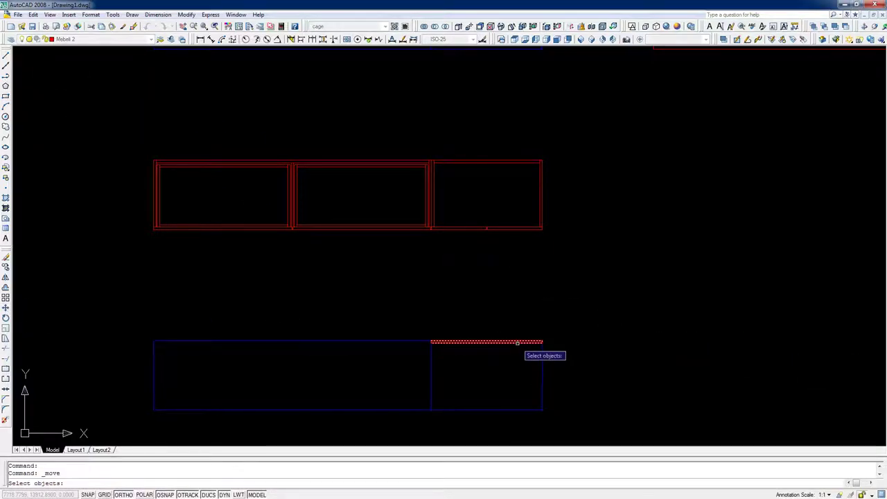
# Step: Lower the red panel 32 units, then offset it
pyautogui.write('32')
pyautogui.press('Return')
pyautogui.write('o')
pyautogui.press('Return')
pyautogui.click(509, 309)
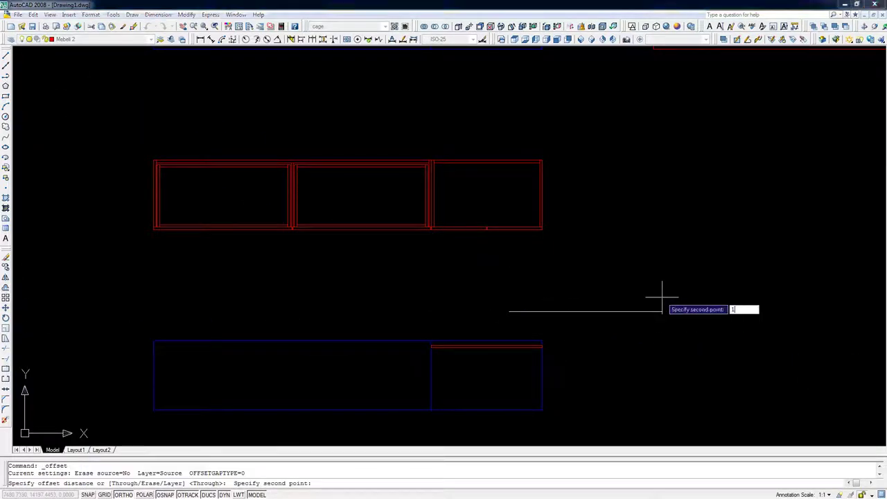
pyautogui.write('81250,18')
pyautogui.press('Return')
# Step: Draw an 800×18 panel and an 18×140 vertical side panel on the blue outline's top edge
pyautogui.click(5, 95)
pyautogui.click(535, 259)
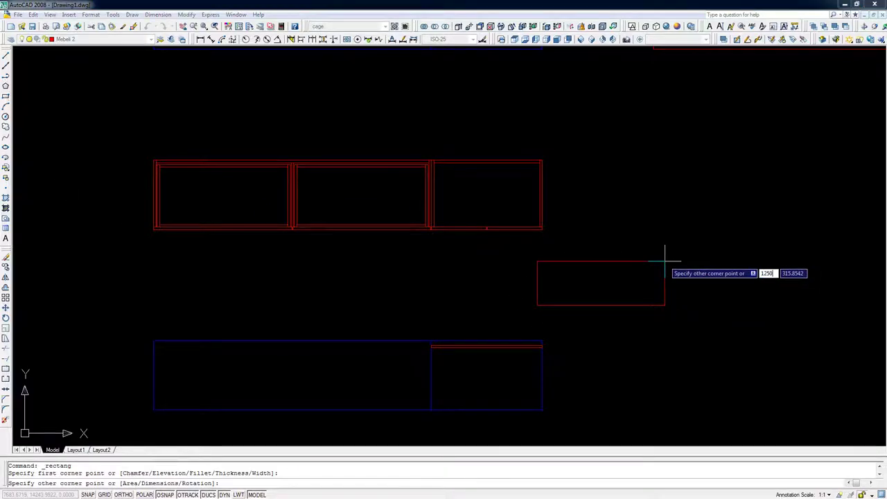
pyautogui.write('@800,18')
pyautogui.press('Return')
pyautogui.click(408, 341)
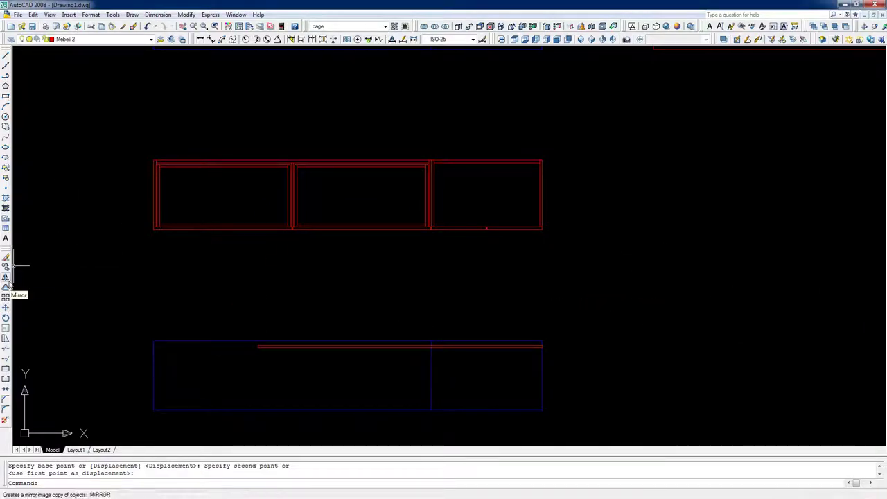
pyautogui.write('@18,140')
pyautogui.press('Return')
# Step: Move the side panel 250 units and copy it 464 units to the right
pyautogui.click(670, 361)
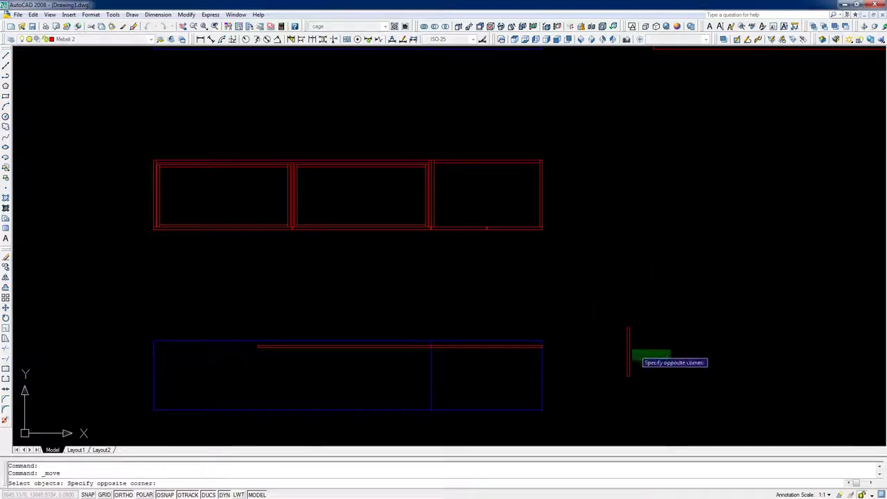
pyautogui.press('Return')
pyautogui.click(155, 341)
pyautogui.write('250')
pyautogui.press('Return')
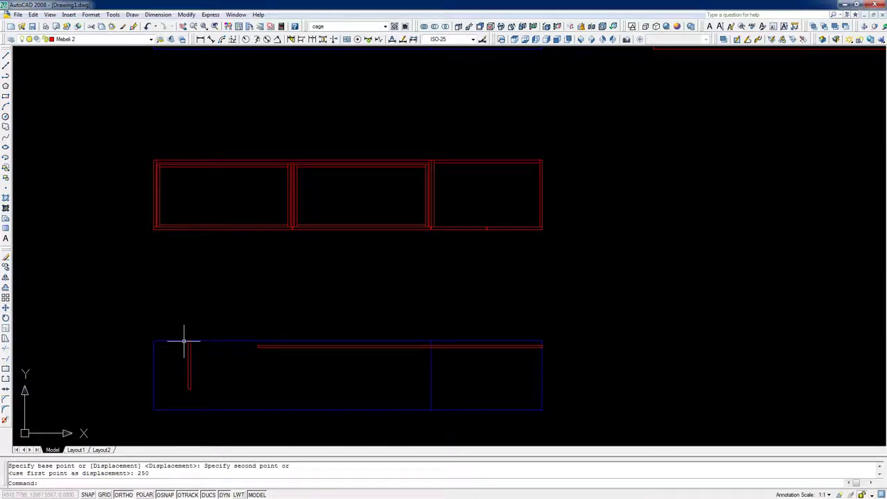
pyautogui.scroll(2, 209, 338)
pyautogui.click(185, 318)
pyautogui.press('Return')
pyautogui.click(185, 319)
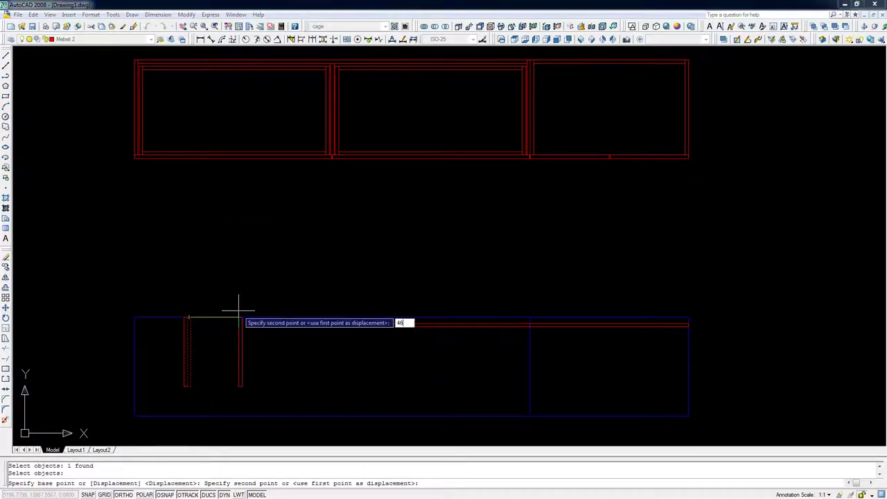
pyautogui.write('464')
pyautogui.press('Return')
# Step: Draw the top board across both panels and a long 1750×18 shelf
pyautogui.click(6, 97)
pyautogui.click(223, 265)
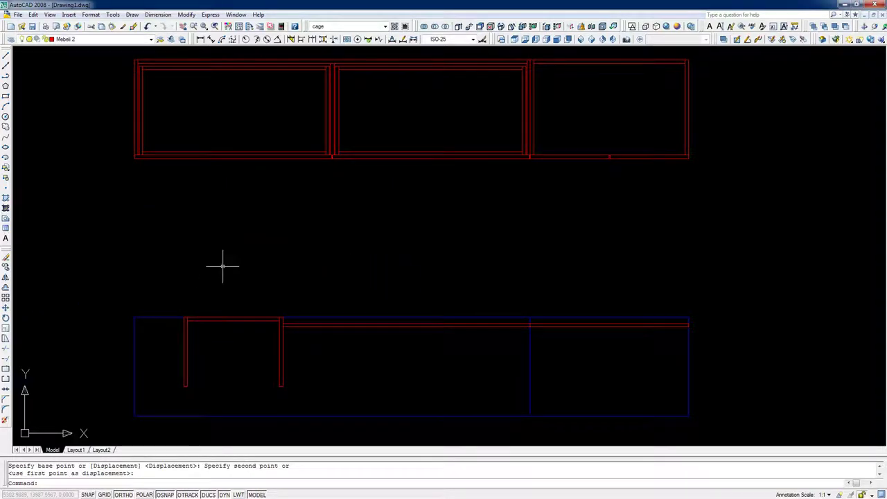
pyautogui.click(5, 97)
pyautogui.click(302, 285)
pyautogui.write('@1750,18')
pyautogui.press('Return')
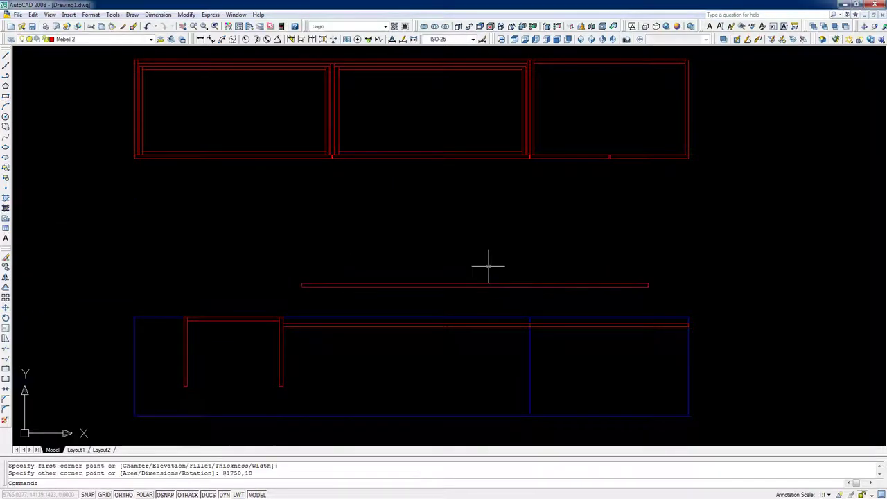
# Step: Move the 1750 shelf inside the lower outline and nudge it 50 units
pyautogui.click(6, 307)
pyautogui.click(475, 285)
pyautogui.press('Return')
pyautogui.click(648, 285)
pyautogui.click(688, 324)
pyautogui.click(667, 326)
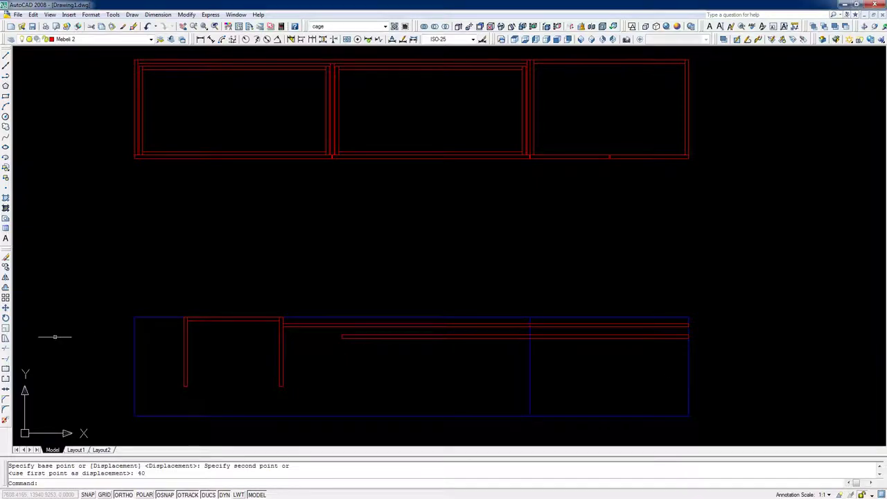
pyautogui.write('50')
pyautogui.press('Return')
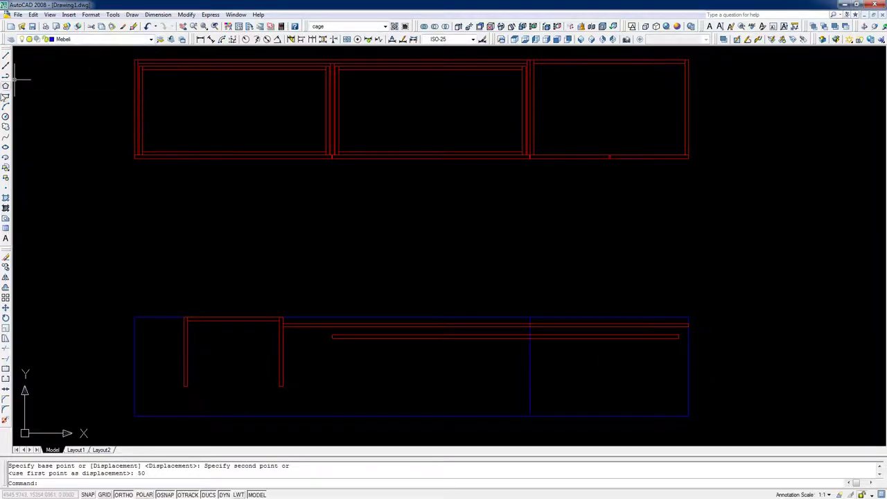
# Step: Start another rectangle near the outline, correcting a mistyped size
pyautogui.click(6, 97)
pyautogui.click(273, 244)
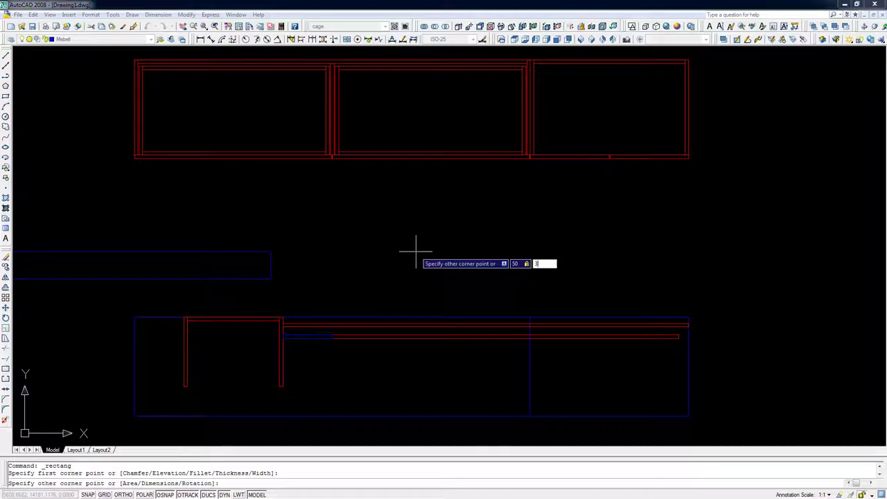
pyautogui.press('BackSpace')
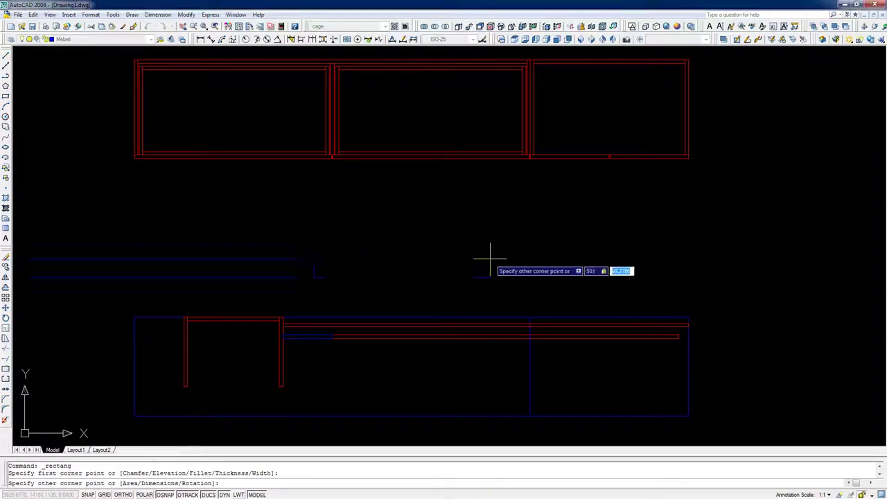
# Step: Commit the new rectangle and shift it 1 unit
pyautogui.press('Return')
pyautogui.scroll(3, 268, 264)
pyautogui.click(257, 259)
pyautogui.scroll(-3, 257, 259)
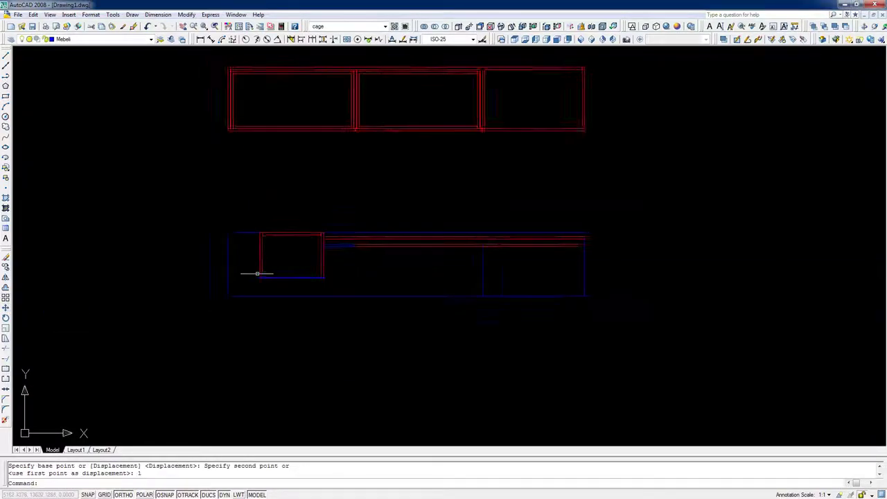
pyautogui.write('1')
pyautogui.press('Return')
# Step: Make Mebeli 2 the current layer and draw a 500×18 board
pyautogui.click(104, 39)
pyautogui.click(42, 51)
pyautogui.click(265, 159)
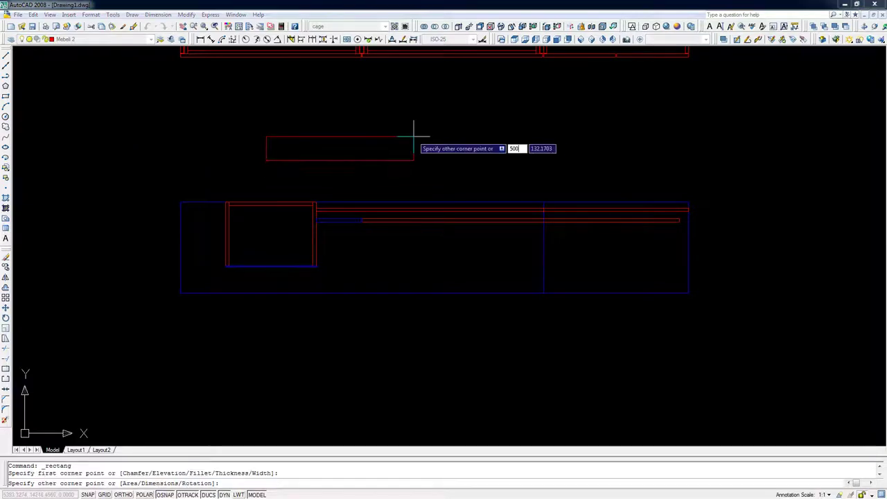
pyautogui.write('@500,18')
pyautogui.press('Return')
# Step: Move the 500 board into the lower plan and shift it 500 units right
pyautogui.moveTo(411, 135); pyautogui.dragTo(364, 242, button='middle')
pyautogui.click(263, 265)
pyautogui.press('Return')
pyautogui.click(217, 265)
pyautogui.click(268, 329)
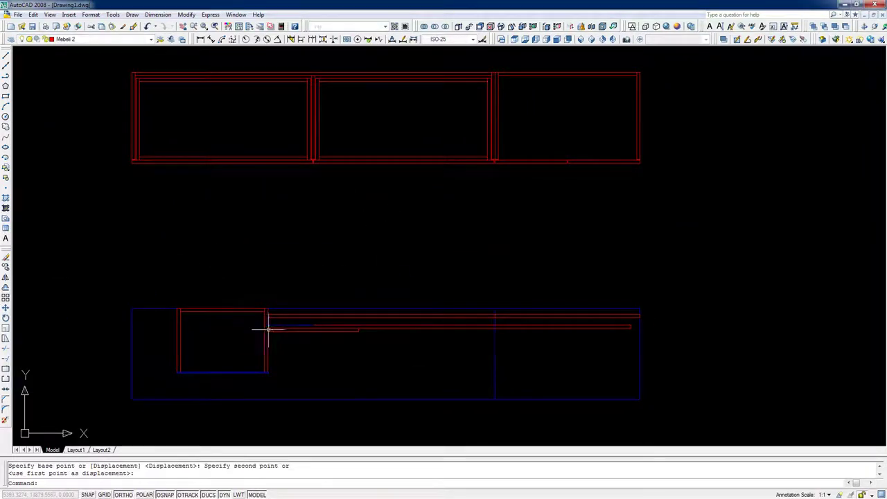
pyautogui.click(267, 336)
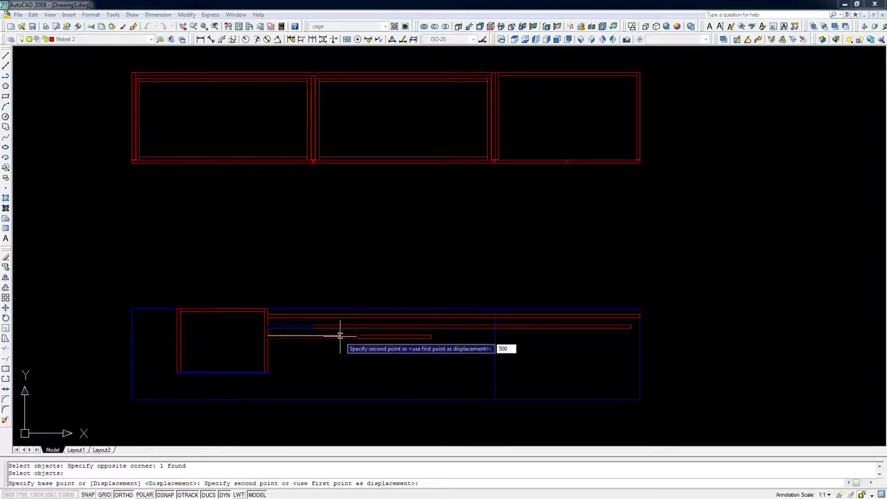
pyautogui.write('500')
pyautogui.press('Return')
# Step: Draw a 200×18 board and drop it into position
pyautogui.click(5, 95)
pyautogui.click(206, 273)
pyautogui.write('200')
pyautogui.press('Return')
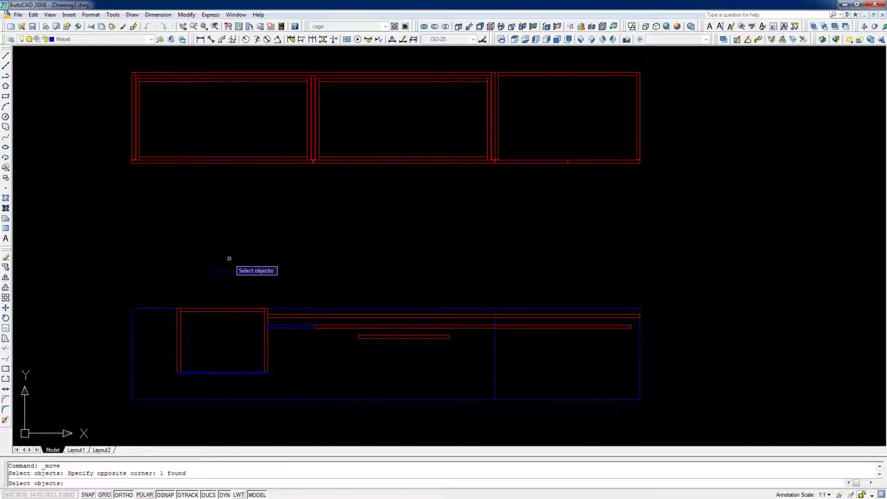
pyautogui.click(176, 306)
pyautogui.click(161, 334)
# Step: On layer Mebeli 2, nudge the small 200 board 5 units
pyautogui.click(104, 39)
pyautogui.click(70, 69)
pyautogui.write('40')
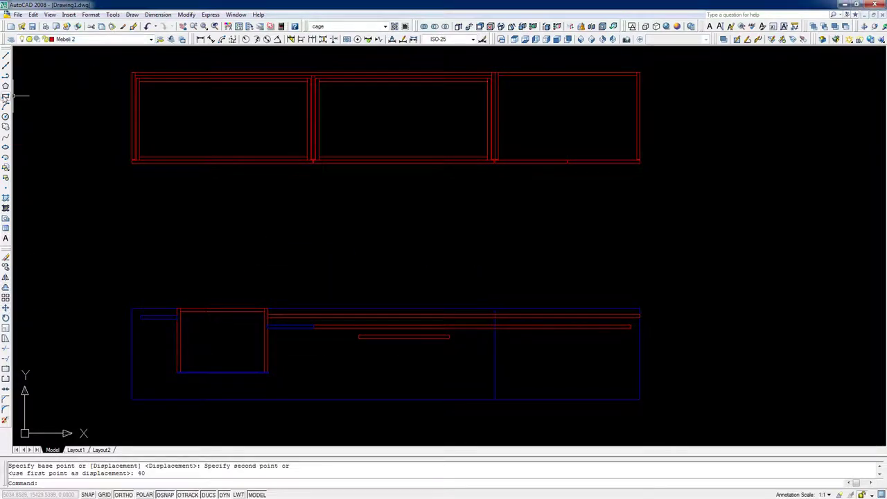
pyautogui.click(6, 96)
pyautogui.click(206, 271)
pyautogui.press('Return')
pyautogui.press('Return')
pyautogui.click(142, 319)
pyautogui.write('5')
# Step: Copy the lower plan's outline pieces and move them 500 units down as a new outline
pyautogui.press('Return')
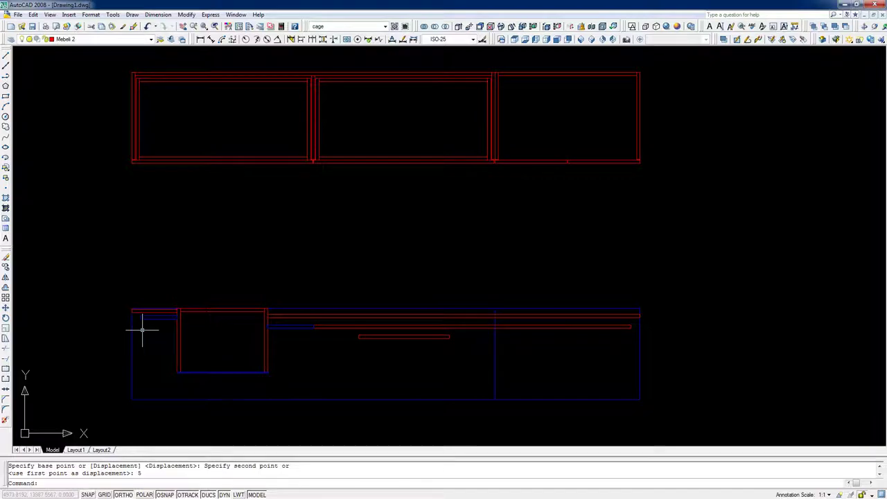
pyautogui.moveTo(638, 202); pyautogui.dragTo(621, 191, button='middle')
pyautogui.click(6, 267)
pyautogui.moveTo(651, 375); pyautogui.dragTo(610, 409)
pyautogui.press('Return')
pyautogui.click(624, 386)
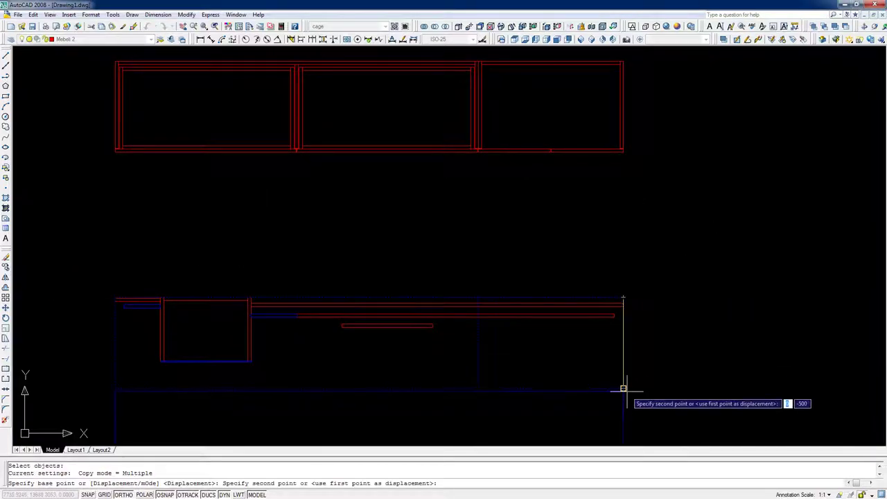
pyautogui.click(293, 327)
pyautogui.click(622, 418)
pyautogui.click(6, 267)
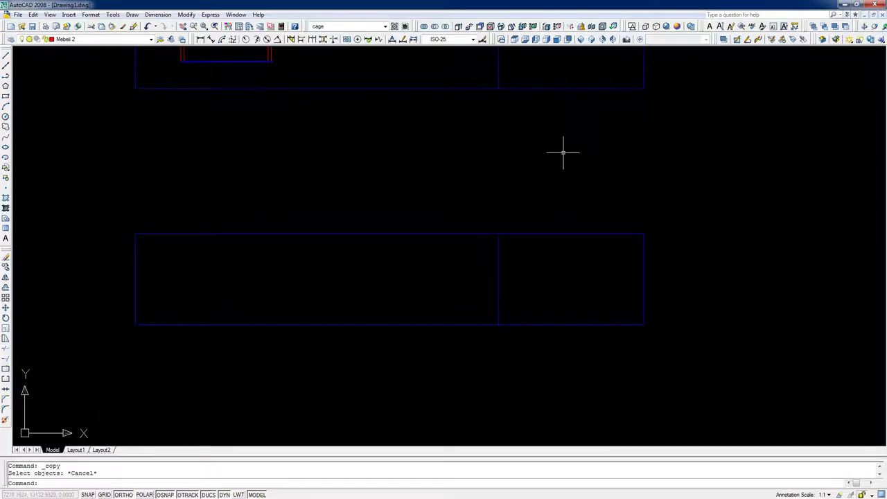
# Step: Cancel a stray rectangle and move the red side panel to the outline's top-left corner
pyautogui.click(5, 97)
pyautogui.click(158, 172)
pyautogui.press('Escape')
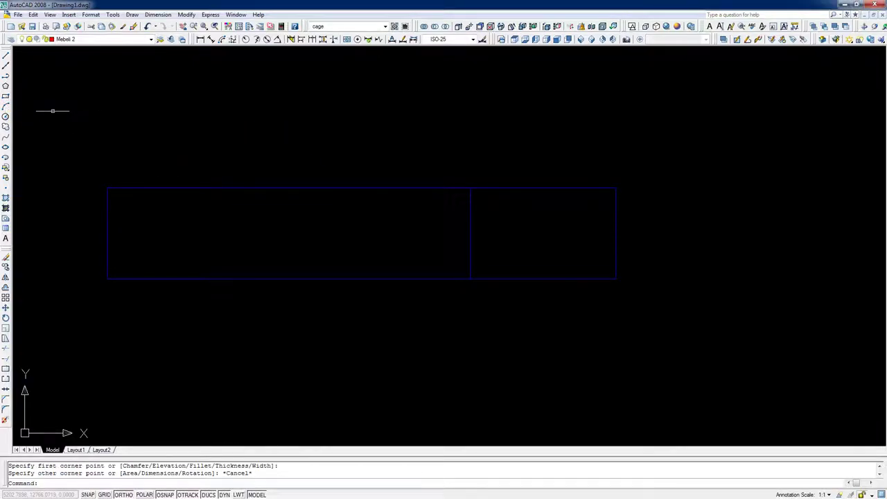
pyautogui.press('m')
pyautogui.press('Return')
pyautogui.click(12, 171)
pyautogui.click(142, 112)
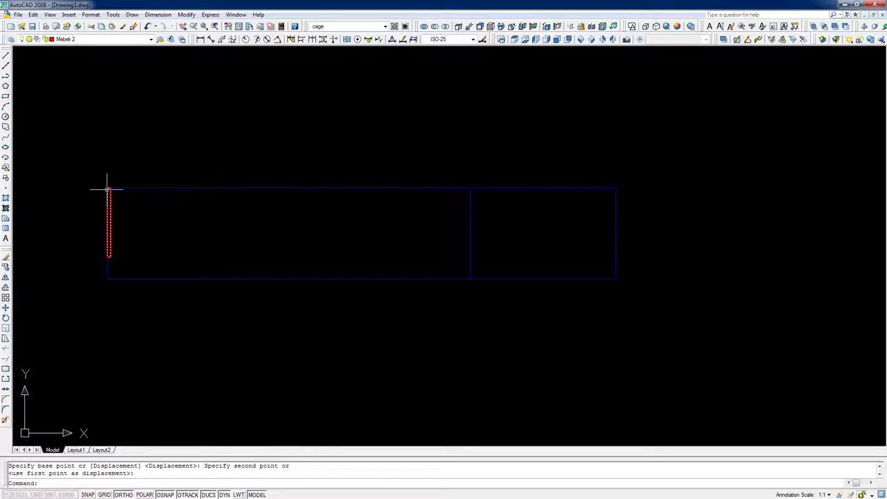
pyautogui.click(148, 128)
# Step: Draw the top rail along the outline's top edge
pyautogui.click(511, 125)
pyautogui.press('Return')
pyautogui.click(109, 189)
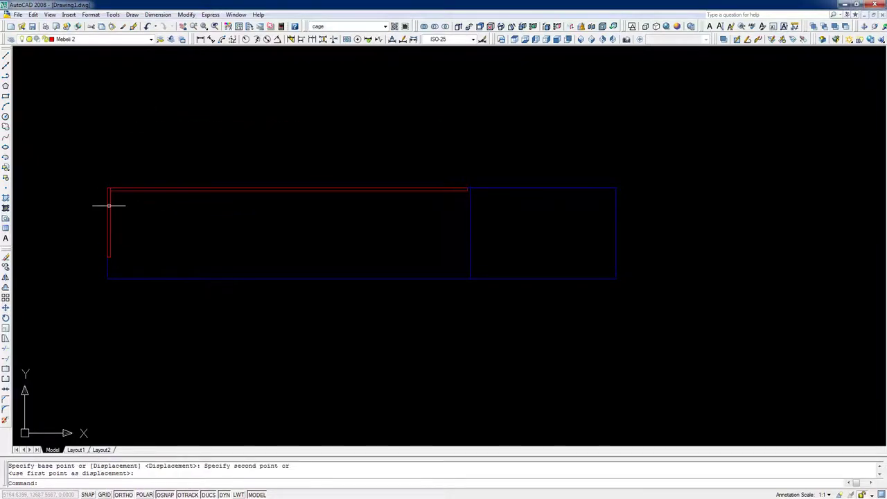
# Step: Mirror the left side panel to create a vertical divider and position it in the box
pyautogui.click(289, 190)
pyautogui.click(289, 230)
pyautogui.press('Return')
pyautogui.click(285, 99)
pyautogui.click(287, 166)
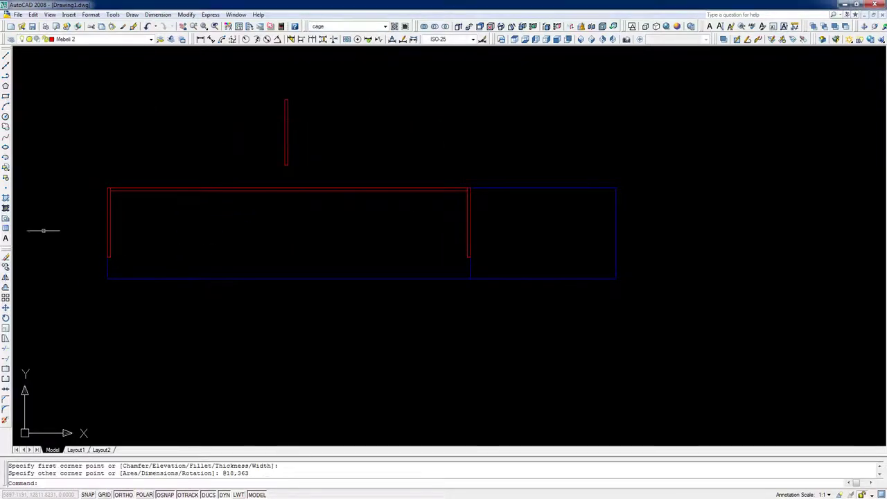
pyautogui.moveTo(40, 229); pyautogui.dragTo(284, 97)
pyautogui.press('Return')
pyautogui.click(284, 97)
# Step: Draw a 997×18 bottom board below the box
pyautogui.click(299, 200)
pyautogui.click(5, 96)
pyautogui.click(149, 334)
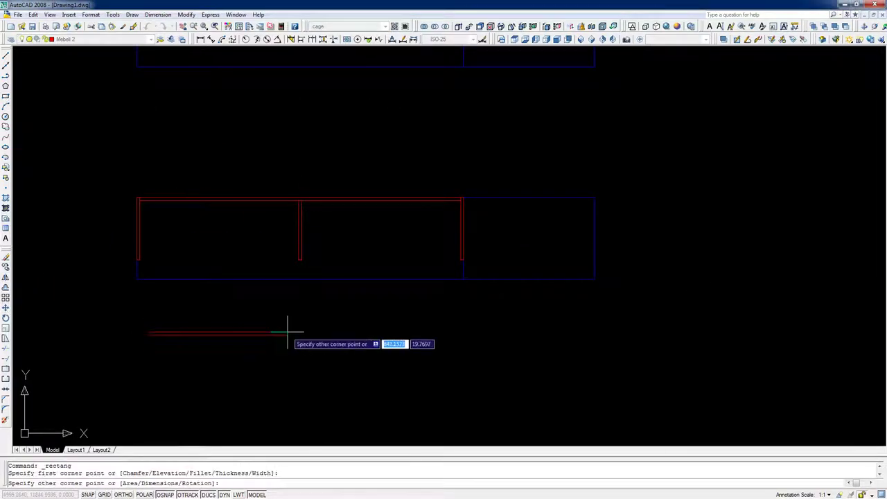
pyautogui.write('997\t18')
pyautogui.press('Return')
pyautogui.click(142, 333)
pyautogui.click(293, 256)
# Step: Place the 997 bottom board under the left bay and copy it under the right bay
pyautogui.scroll(2, 273, 251)
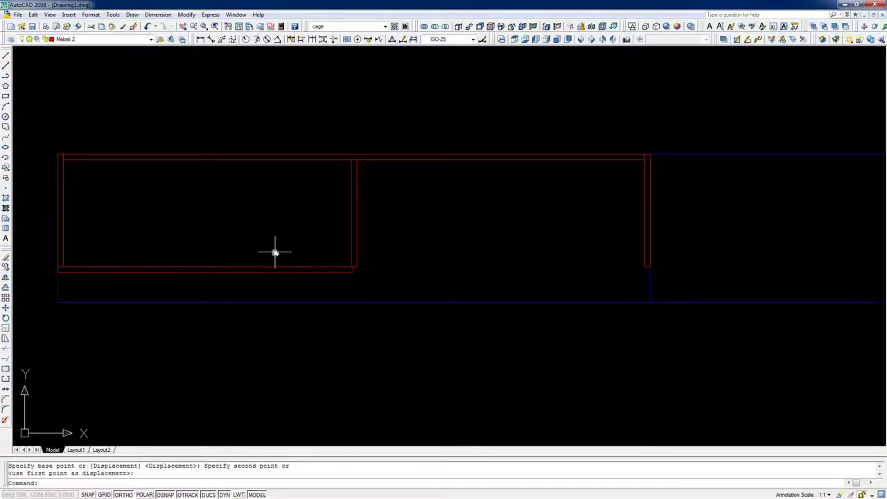
pyautogui.press('Return')
pyautogui.press('Return')
pyautogui.click(101, 262)
pyautogui.press('Return')
pyautogui.click(119, 270)
pyautogui.click(416, 270)
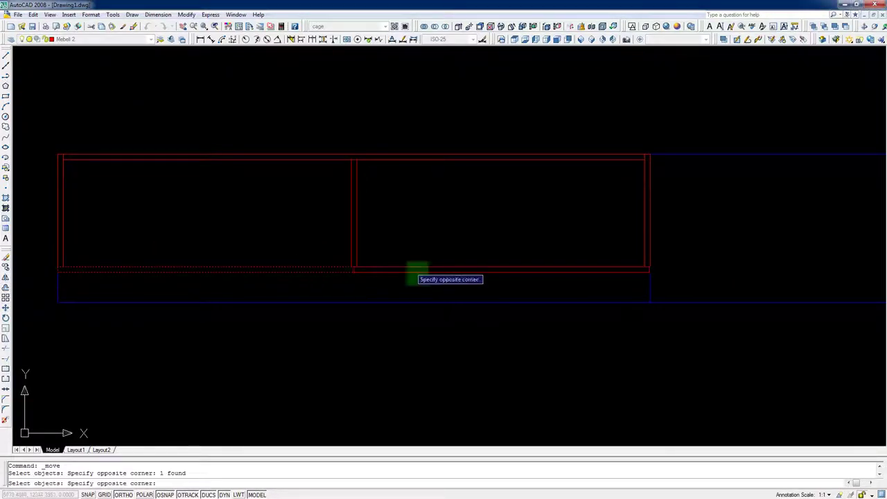
pyautogui.press('Return')
# Step: Mirror the right side post, keeping the original, to close the right section
pyautogui.moveTo(401, 281); pyautogui.dragTo(432, 220, button='middle')
pyautogui.click(610, 184)
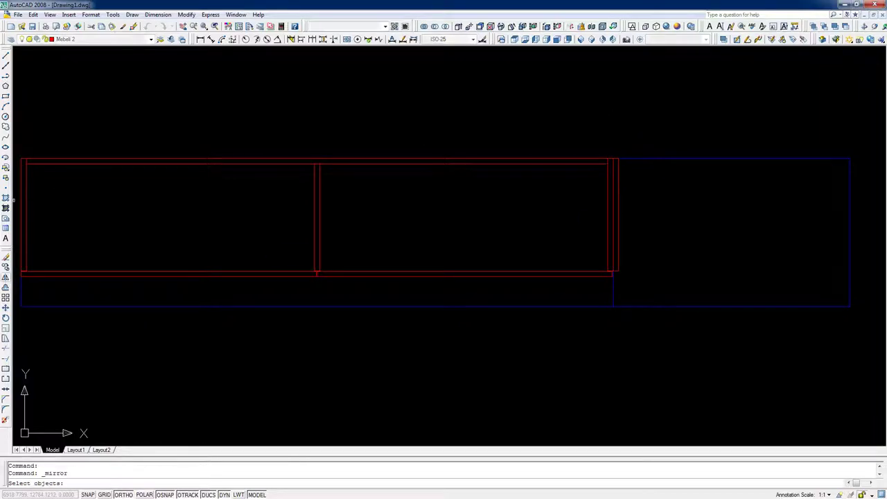
pyautogui.click(731, 160)
pyautogui.click(732, 277)
pyautogui.press('Return')
# Step: Add the right section's top and bottom rails, then zoom out
pyautogui.click(14, 93)
pyautogui.click(547, 101)
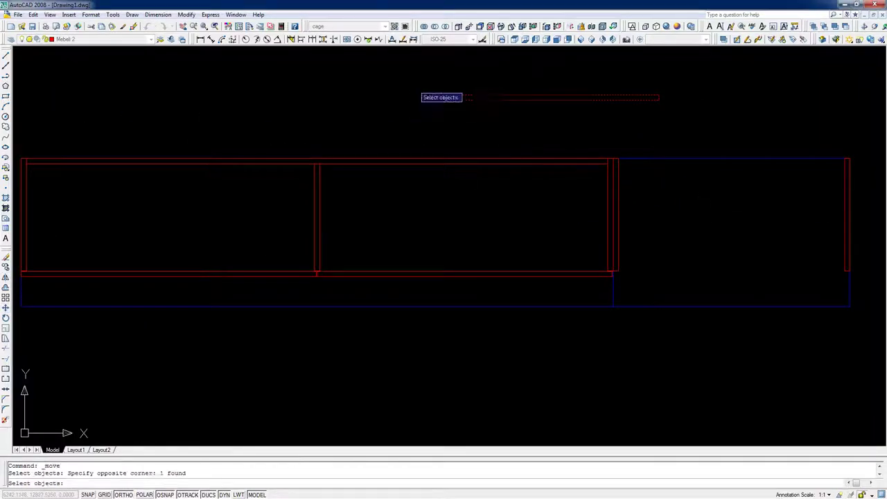
pyautogui.click(619, 160)
pyautogui.click(6, 96)
pyautogui.click(545, 396)
pyautogui.click(779, 395)
pyautogui.click(6, 307)
pyautogui.click(778, 400)
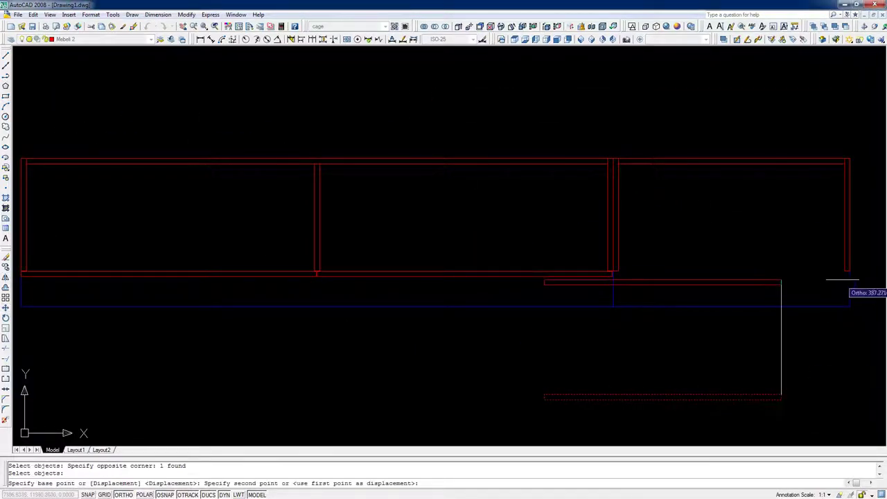
pyautogui.click(850, 276)
pyautogui.scroll(-1, 440, 233)
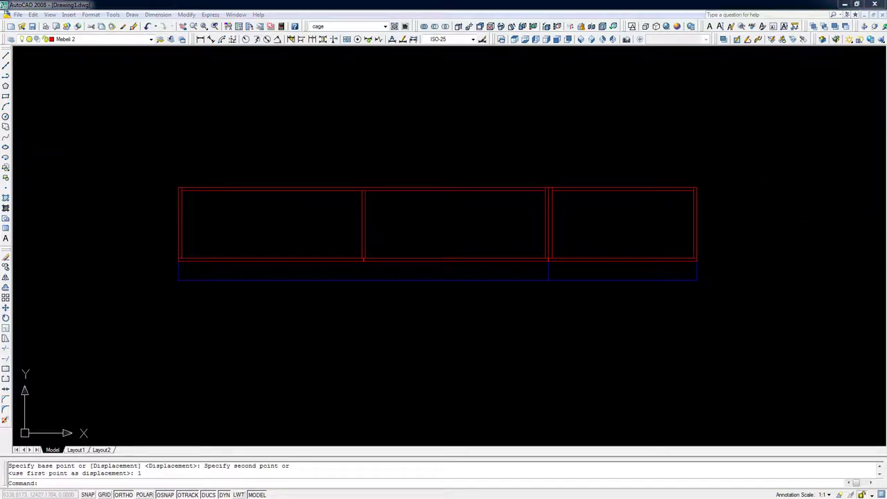
pyautogui.scroll(-4, 394, 287)
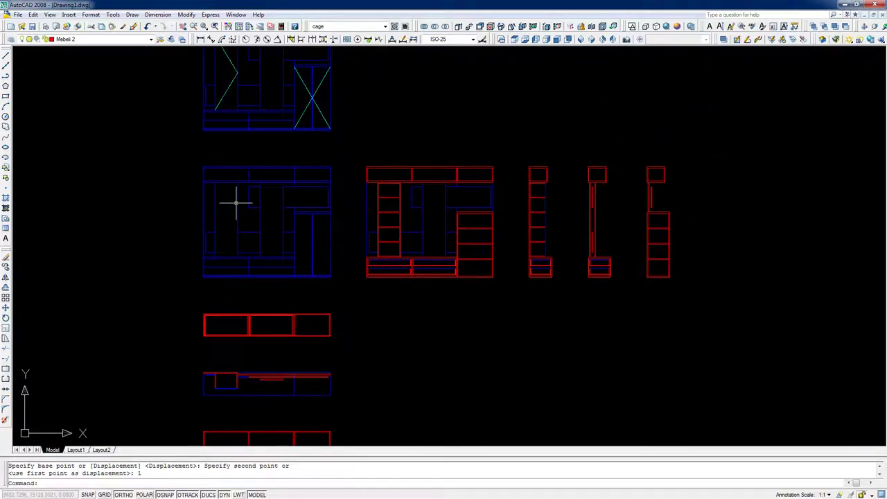
# Step: Make the 'stih' layer current
pyautogui.click(104, 39)
pyautogui.click(65, 93)
pyautogui.click(6, 56)
pyautogui.scroll(4, 267, 222)
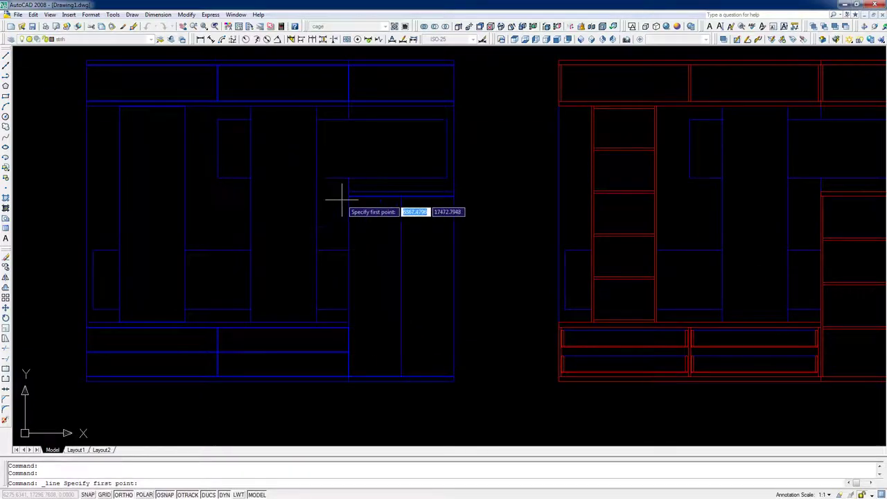
pyautogui.scroll(4, 342, 199)
pyautogui.scroll(-4, 432, 229)
# Step: Hatch the tall narrow left panel with a diagonal ANSI pattern
pyautogui.click(132, 13)
pyautogui.click(156, 216)
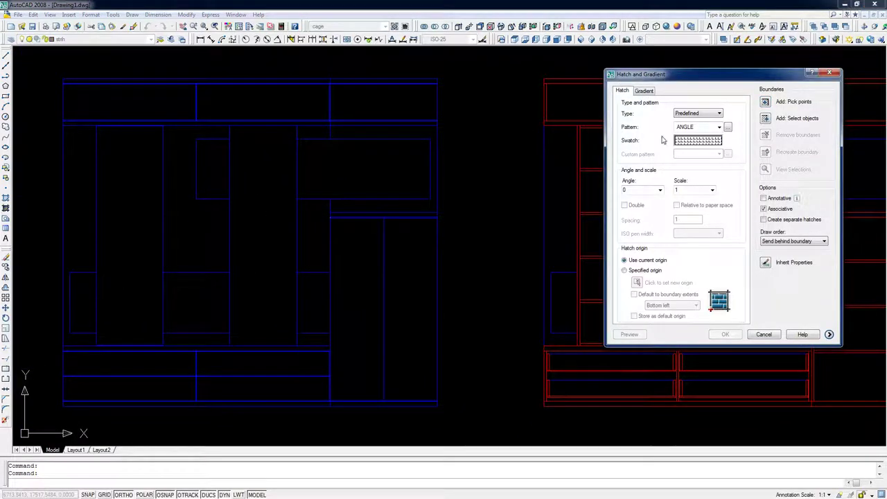
pyautogui.click(698, 140)
pyautogui.click(647, 297)
pyautogui.click(765, 101)
pyautogui.click(130, 235)
pyautogui.click(725, 334)
# Step: Fill the remaining regions, including the top-right one, with the LINE hatch pattern
pyautogui.click(132, 13)
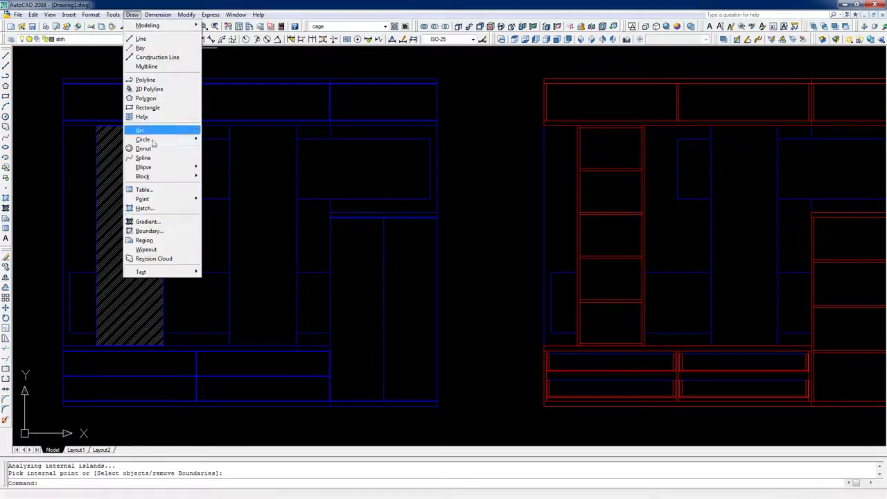
pyautogui.click(144, 208)
pyautogui.click(693, 148)
pyautogui.click(698, 125)
pyautogui.click(703, 298)
pyautogui.click(725, 102)
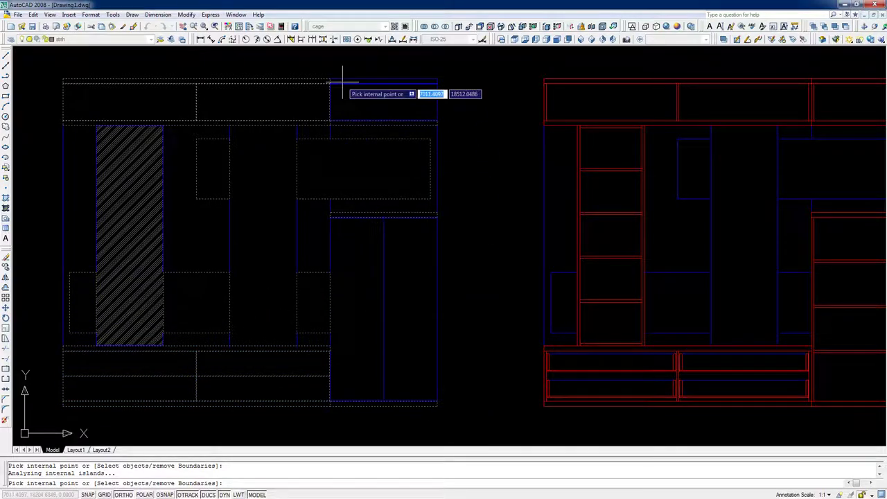
pyautogui.press('Return')
pyautogui.press('Return')
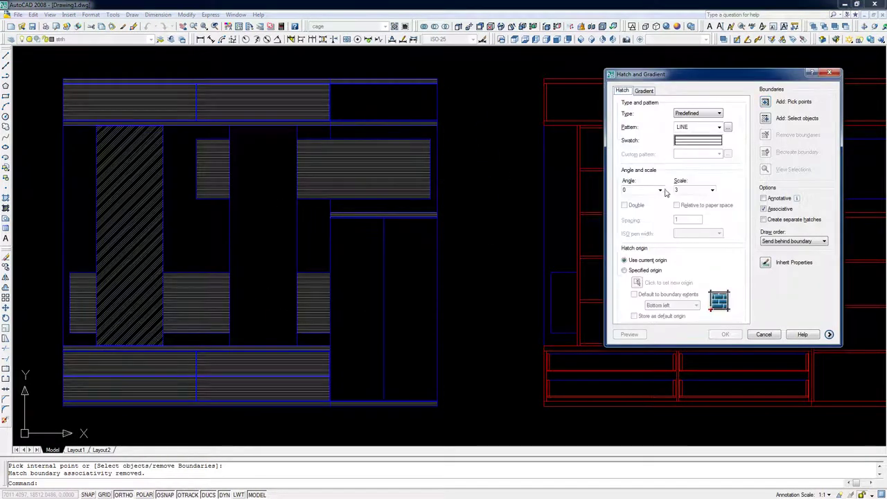
pyautogui.click(761, 125)
pyautogui.click(373, 131)
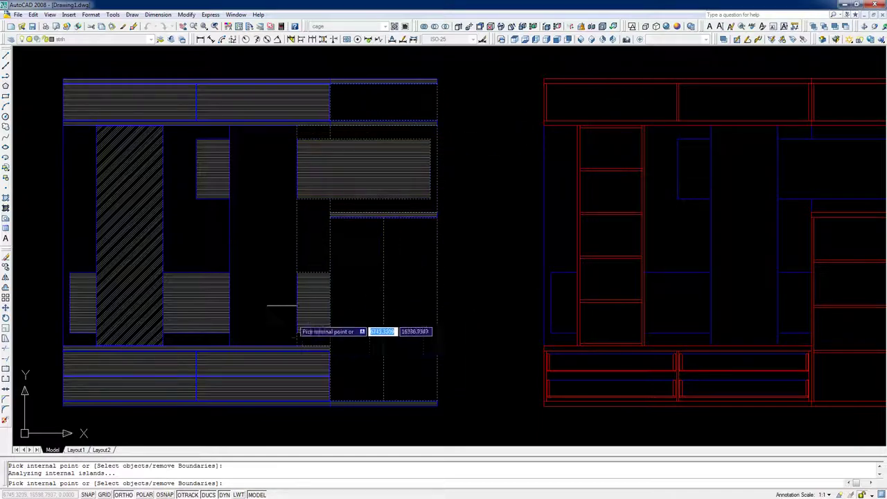
pyautogui.press('Return')
# Step: Zoom and pan to bring the whole set of drawings into view
pyautogui.click(485, 257)
pyautogui.scroll(-3, 475, 247)
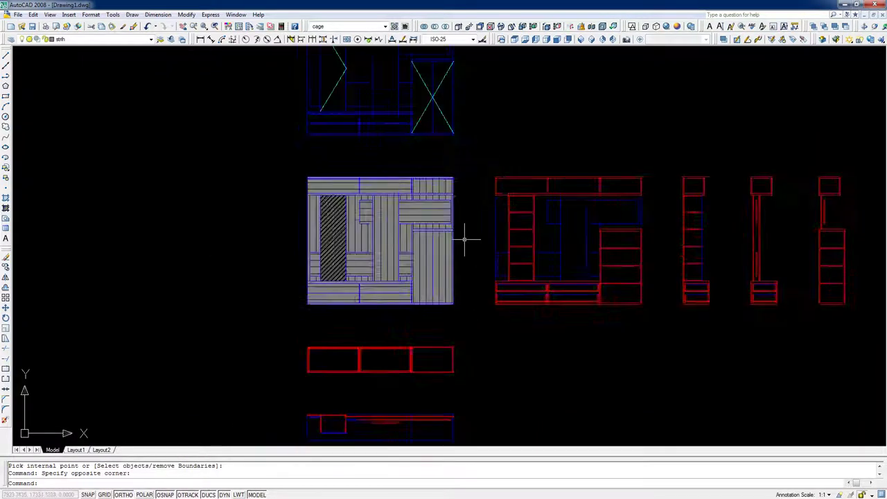
pyautogui.scroll(-2, 203, 232)
pyautogui.moveTo(465, 238)
pyautogui.mouseDown(button='middle')
pyautogui.moveTo(203, 231)
pyautogui.moveTo(368, 228)
pyautogui.mouseUp(button='middle')
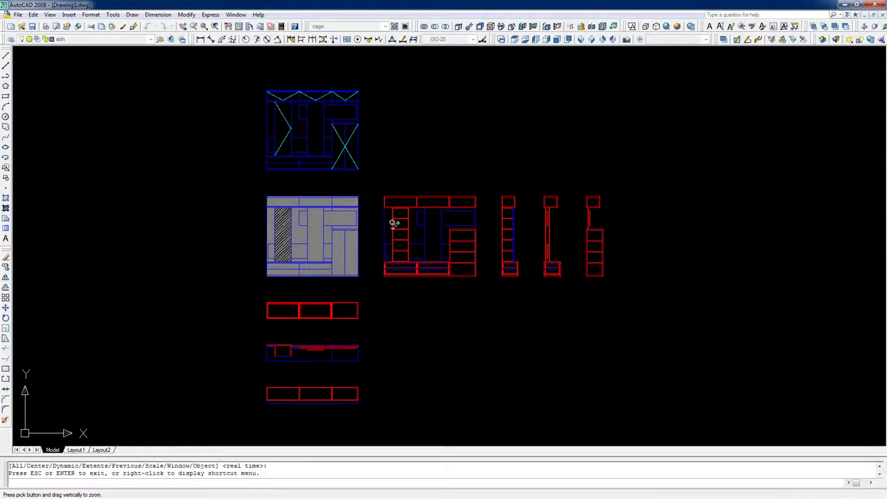
pyautogui.scroll(1, 390, 222)
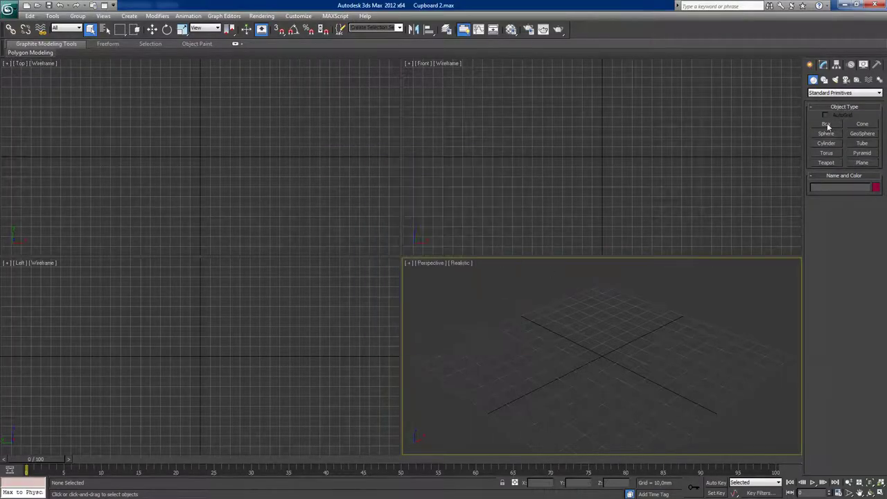
pyautogui.click(826, 124)
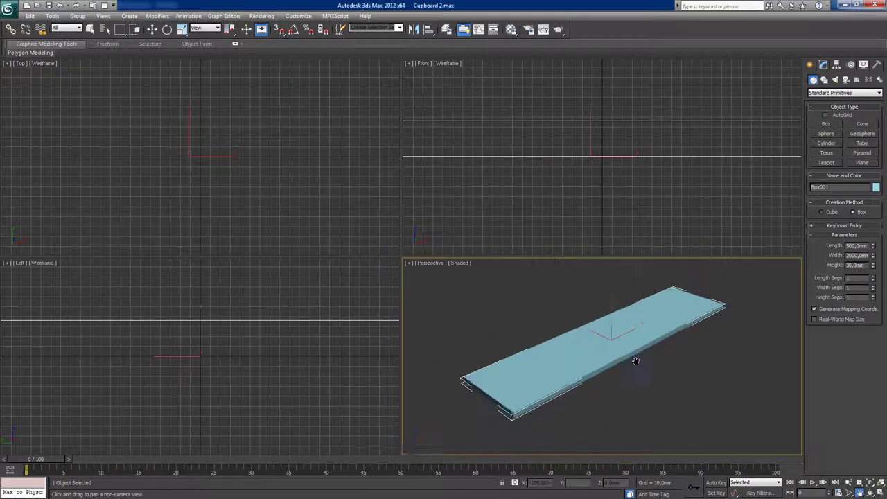
# Step: Maximize the perspective view and clone the board upward as a second shelf
pyautogui.hotkey('alt', 'w')
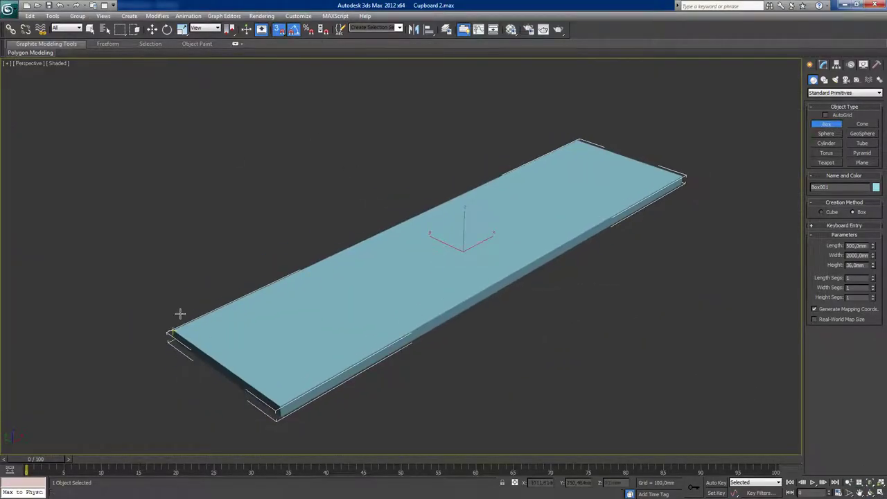
pyautogui.click(152, 29)
pyautogui.keyDown('shift'); pyautogui.moveTo(463, 239); pyautogui.dragTo(468, 128); pyautogui.keyUp('shift')
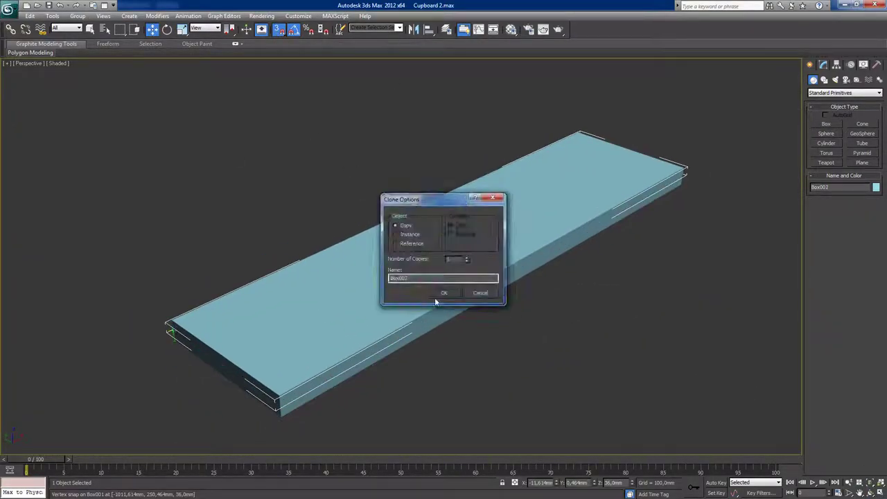
pyautogui.click(444, 291)
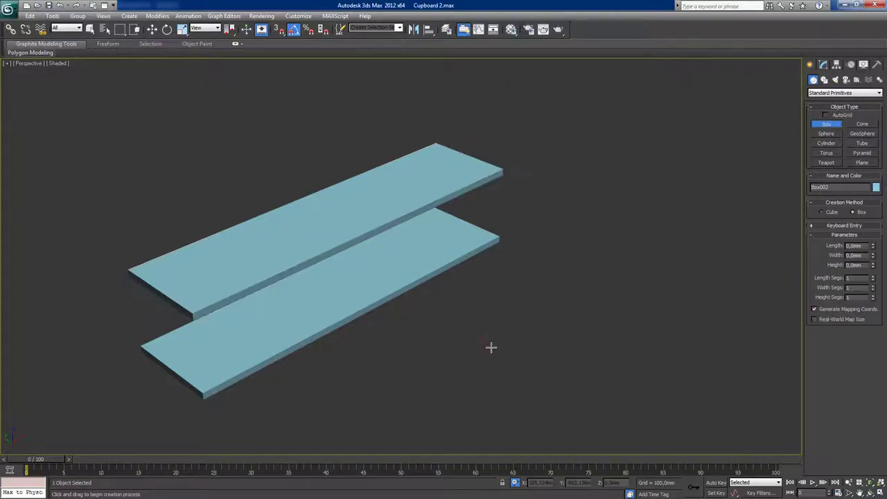
# Step: Finish the end panel box and snap it onto the shelves' left end
pyautogui.rightClick(767, 247)
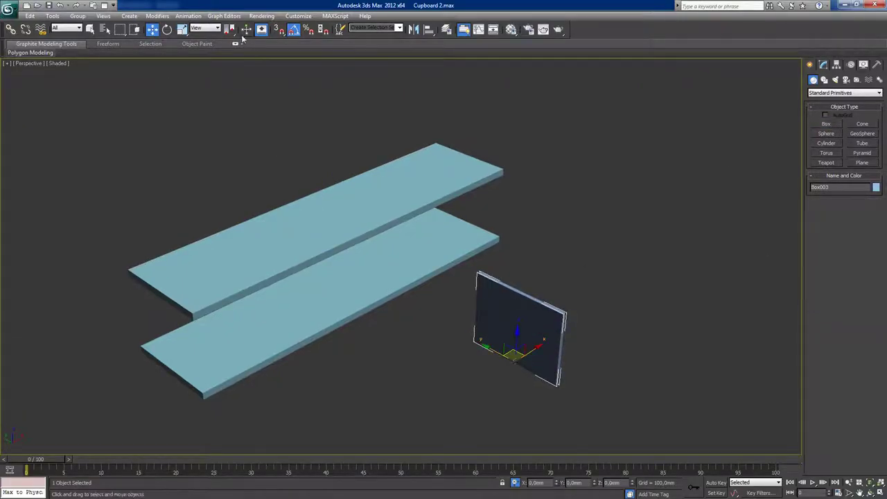
pyautogui.moveTo(476, 296); pyautogui.dragTo(132, 276)
pyautogui.press('F3')
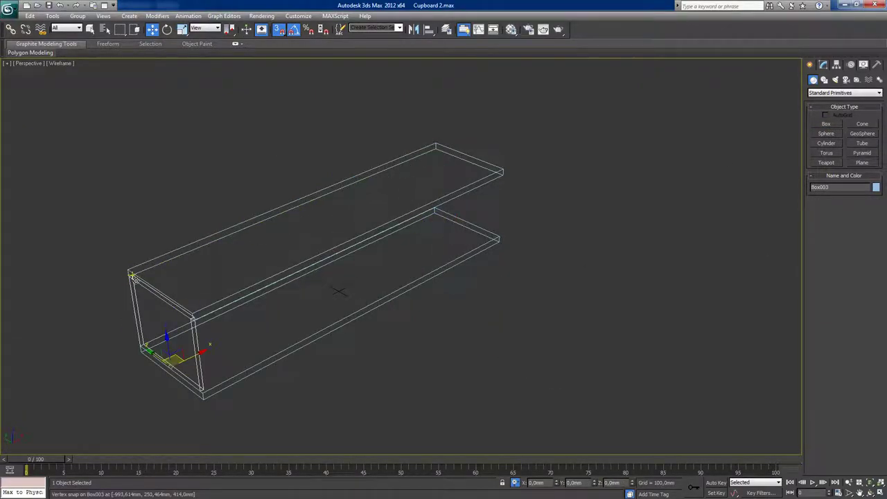
pyautogui.press('F3')
# Step: Create a back panel box and move it between the shelves
pyautogui.moveTo(501, 384); pyautogui.dragTo(650, 278)
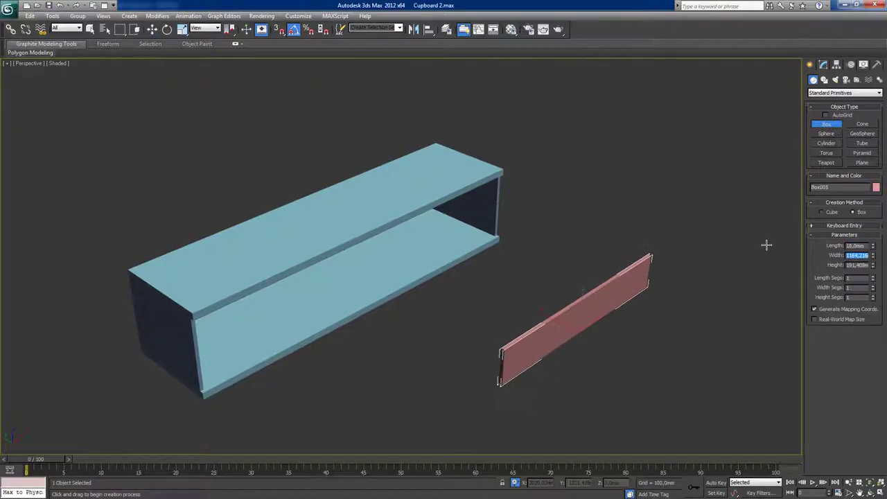
pyautogui.rightClick(589, 212)
pyautogui.press('F3')
pyautogui.moveTo(574, 317); pyautogui.dragTo(347, 249)
pyautogui.press('F3')
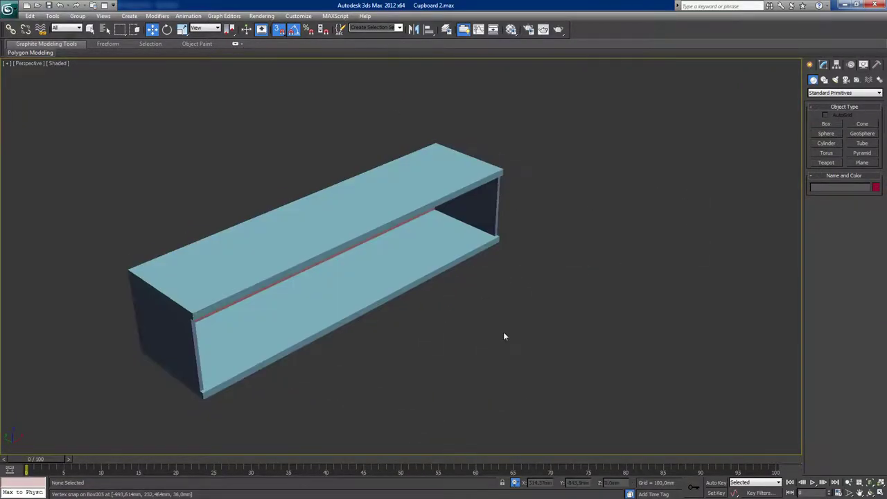
# Step: Snap a green front panel into the opening and clone a second one below it
pyautogui.click(826, 124)
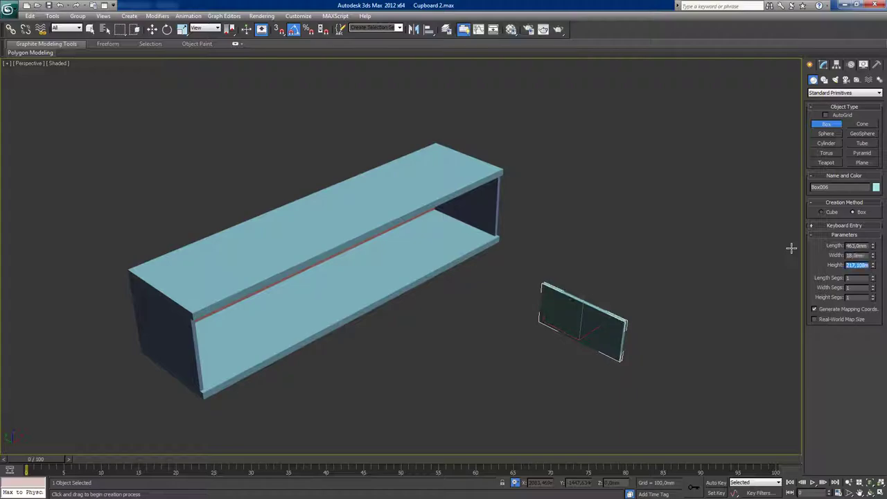
pyautogui.press('w')
pyautogui.press('s')
pyautogui.press('F3')
pyautogui.press('F3')
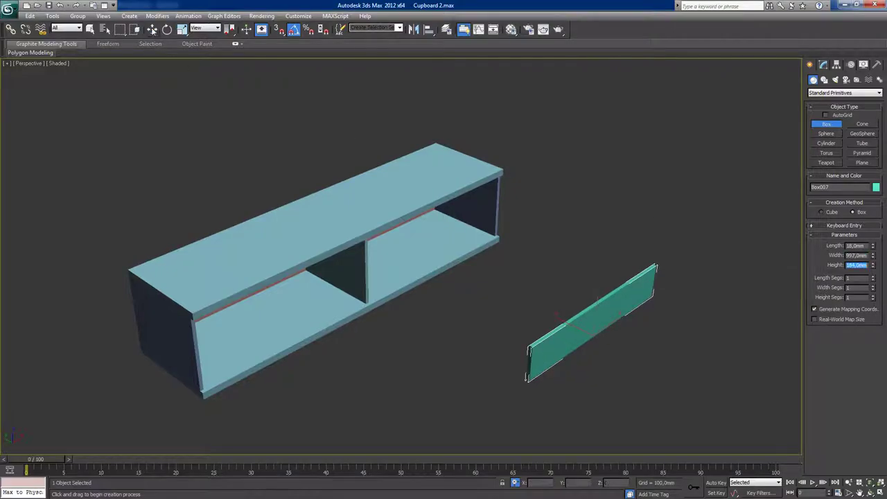
pyautogui.press('w')
pyautogui.press('s')
pyautogui.moveTo(529, 347); pyautogui.dragTo(196, 318)
pyautogui.keyDown('shift'); pyautogui.moveTo(197, 355); pyautogui.dragTo(200, 389); pyautogui.keyUp('shift')
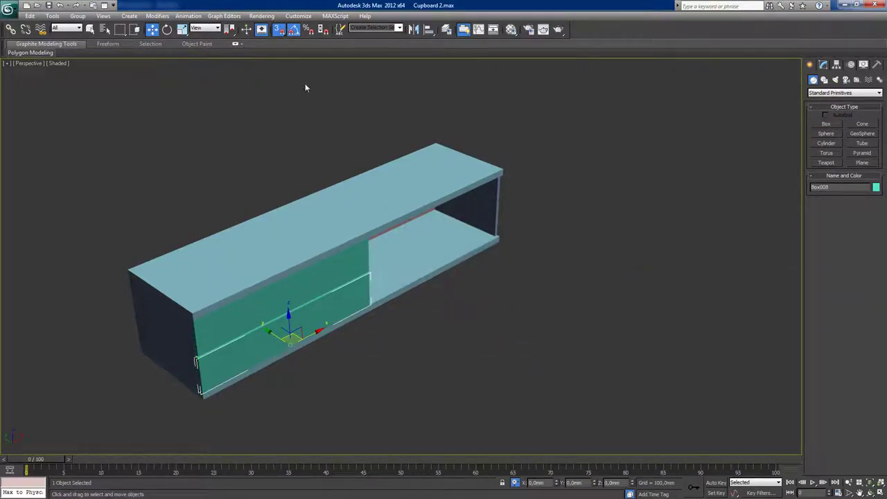
pyautogui.scroll(5, 475, 325)
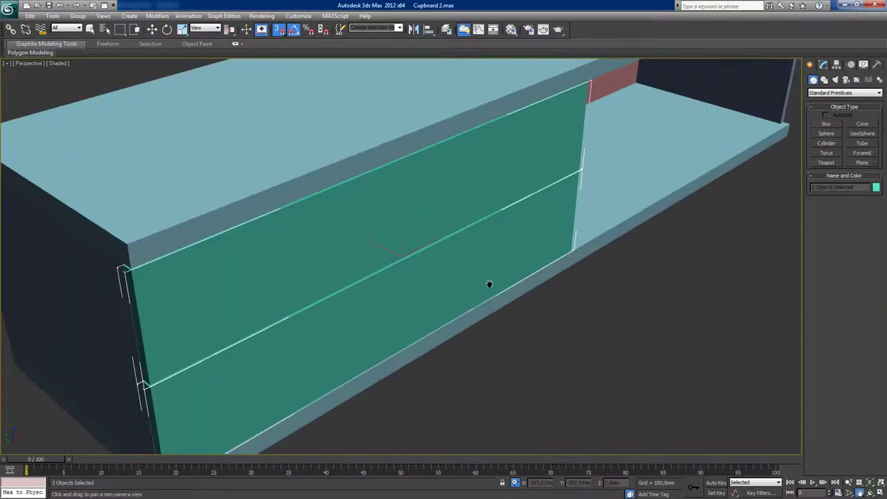
pyautogui.scroll(2, 489, 284)
pyautogui.scroll(-4, 433, 261)
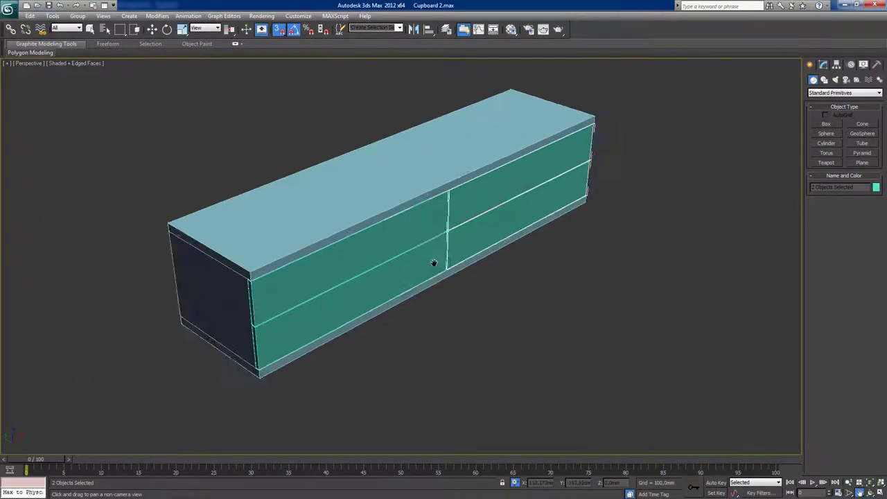
pyautogui.scroll(-3, 475, 278)
# Step: Draw a pink board beside the cabinet, entering 300 for its size
pyautogui.click(826, 123)
pyautogui.moveTo(398, 351); pyautogui.dragTo(553, 271)
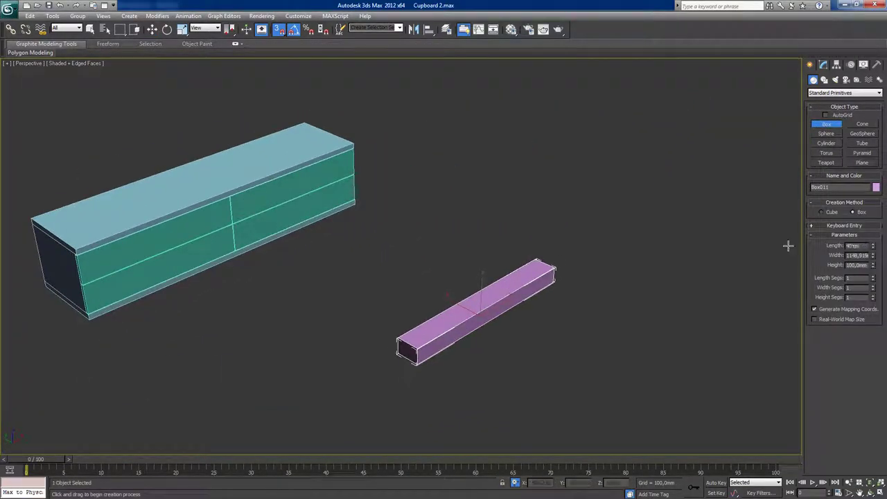
pyautogui.scroll(4, 473, 353)
pyautogui.write('w')
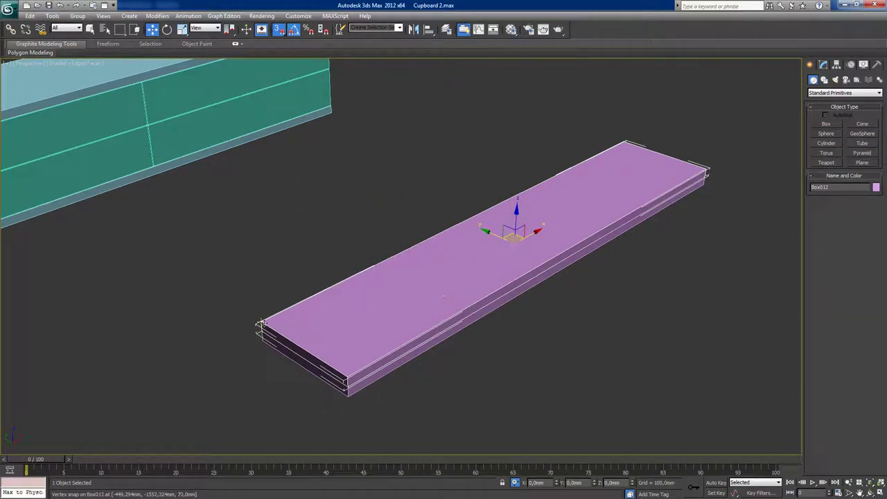
pyautogui.write('300')
pyautogui.press('Return')
# Step: Draw the second cabinet's end panel and a tall green panel
pyautogui.click(827, 124)
pyautogui.moveTo(616, 340); pyautogui.dragTo(673, 366)
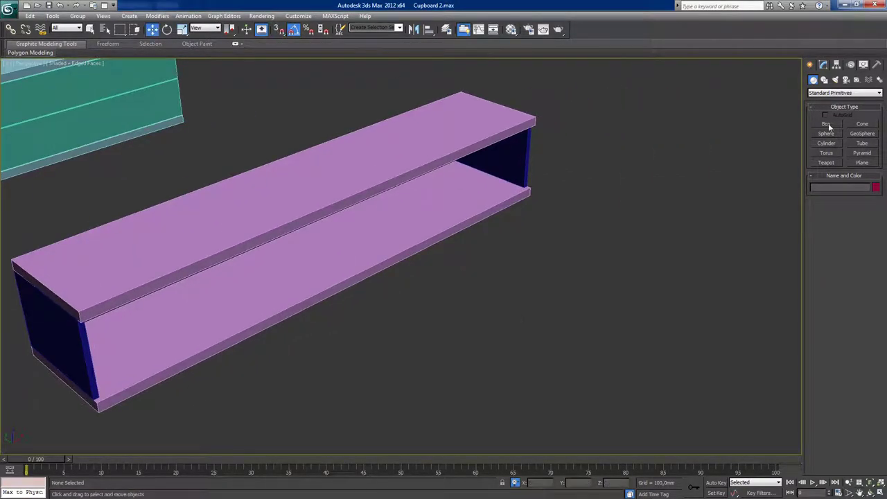
pyautogui.moveTo(520, 381); pyautogui.dragTo(704, 227)
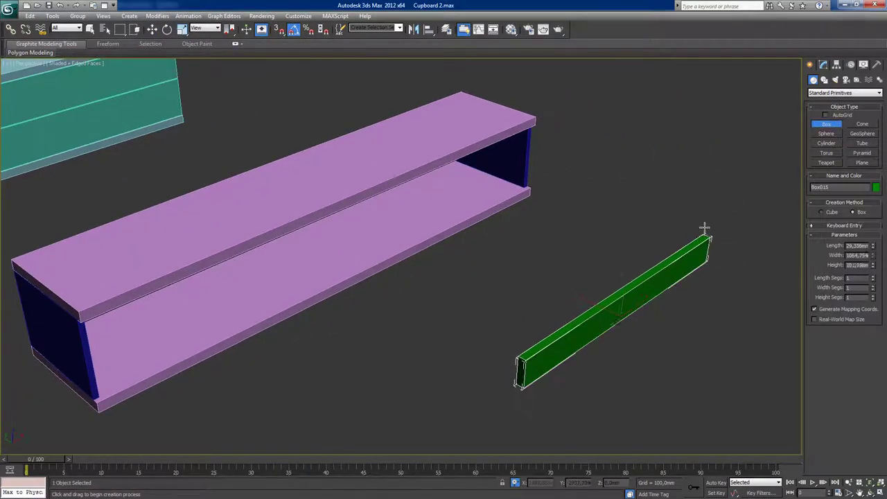
pyautogui.click(780, 174)
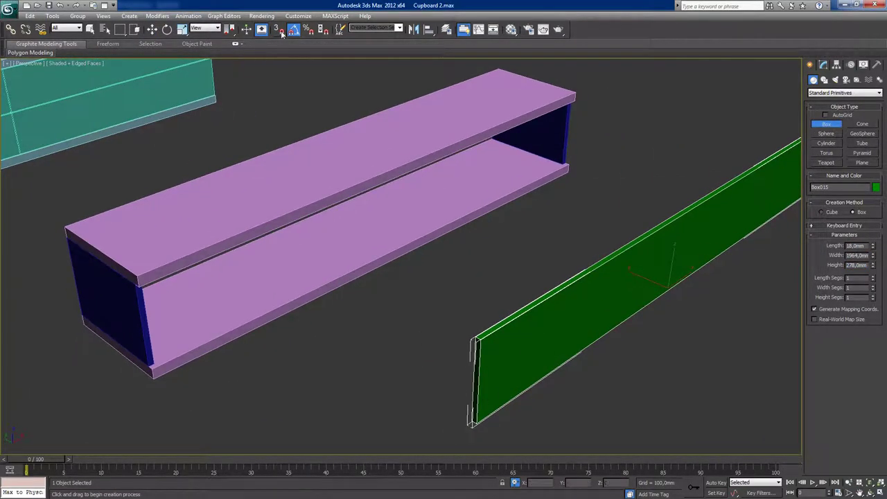
pyautogui.press('w')
# Step: Draw another green panel and place it at the cabinet's left end
pyautogui.click(835, 123)
pyautogui.moveTo(512, 330); pyautogui.dragTo(571, 361)
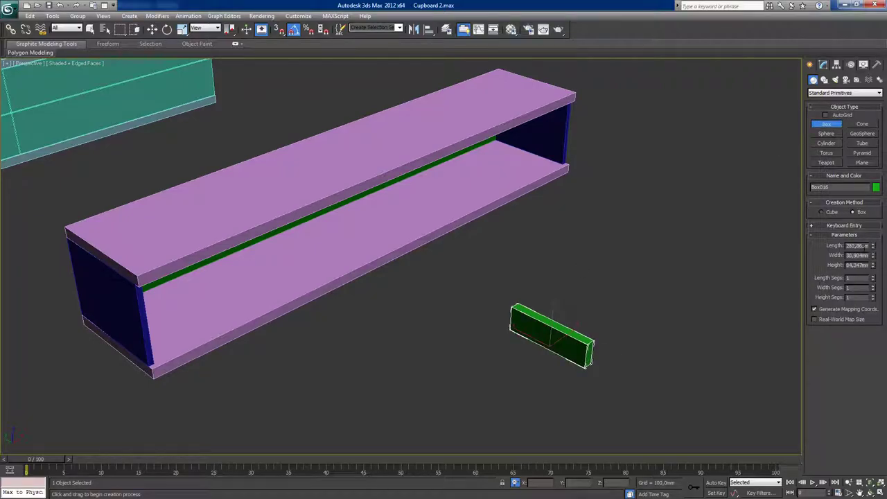
pyautogui.click(777, 242)
pyautogui.press('w')
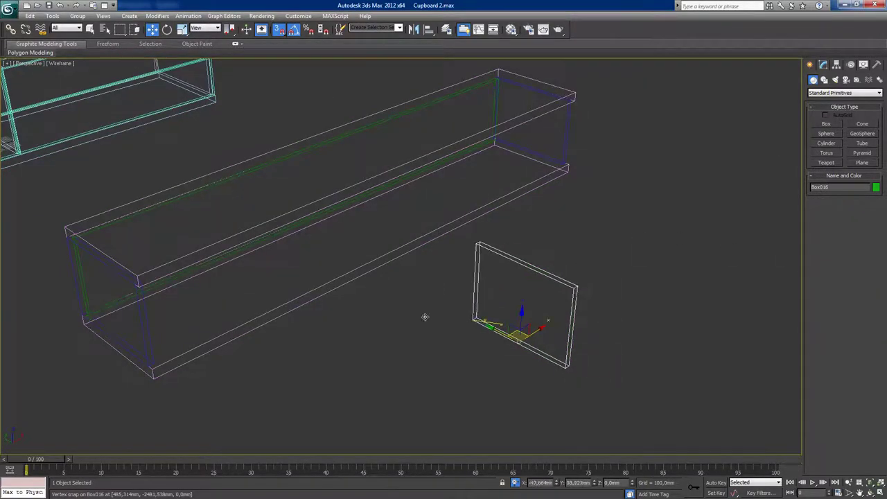
pyautogui.moveTo(424, 314); pyautogui.dragTo(468, 355)
pyautogui.press('Return')
# Step: Fit a flat front panel into the cabinet opening, undoing an extra copy
pyautogui.click(826, 123)
pyautogui.moveTo(507, 392); pyautogui.dragTo(620, 307)
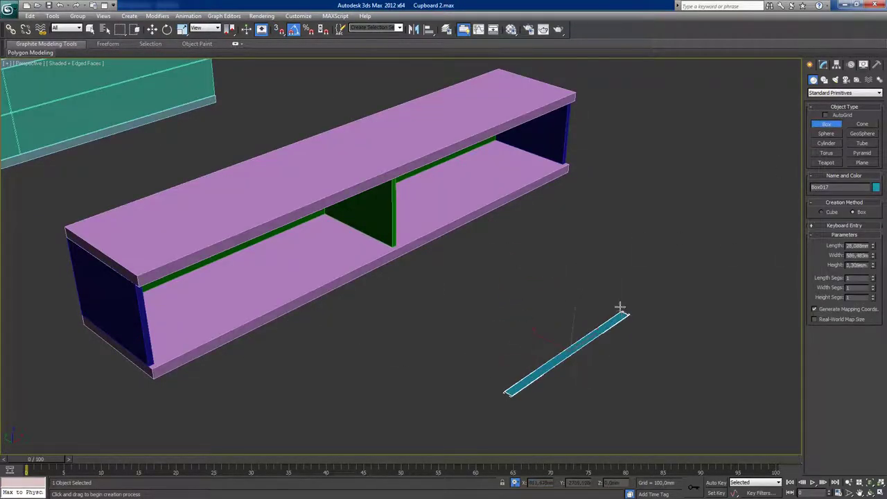
pyautogui.click(779, 242)
pyautogui.press('w')
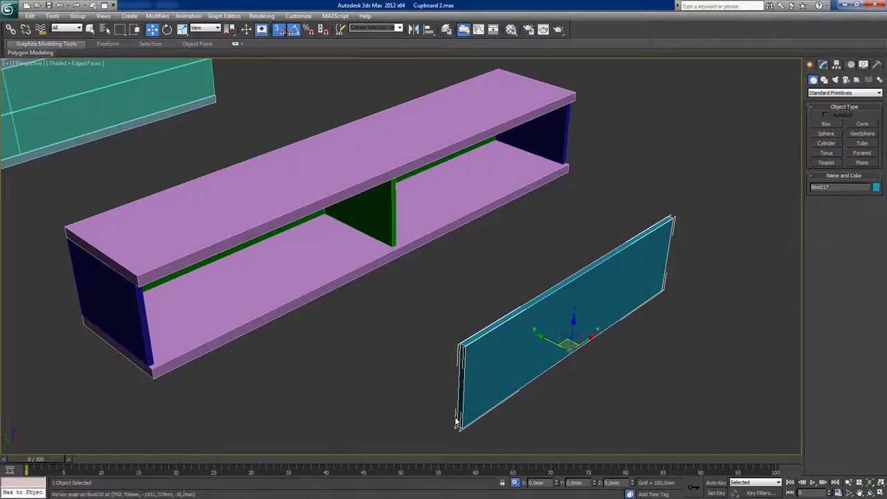
pyautogui.moveTo(560, 337); pyautogui.dragTo(285, 295)
pyautogui.scroll(3, 319, 348)
pyautogui.keyDown('shift'); pyautogui.moveTo(436, 273); pyautogui.dragTo(684, 218); pyautogui.keyUp('shift')
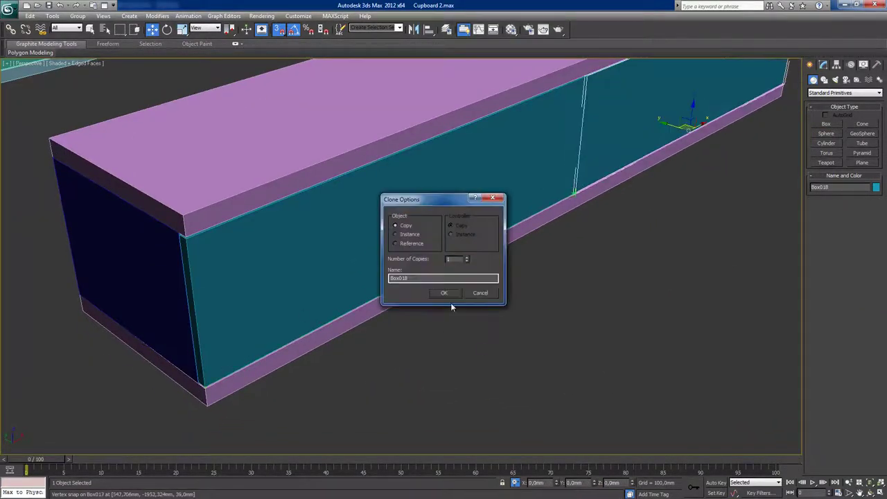
pyautogui.click(450, 292)
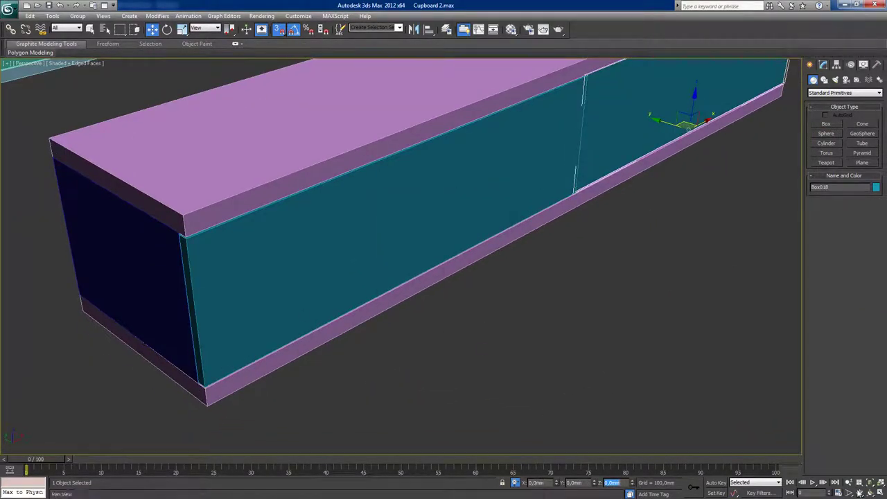
pyautogui.click(60, 5)
# Step: Clone the whole cupboard beside the original and frame both in view
pyautogui.keyDown('shift'); pyautogui.moveTo(406, 256); pyautogui.dragTo(687, 208); pyautogui.keyUp('shift')
pyautogui.click(439, 297)
pyautogui.scroll(-5, 395, 305)
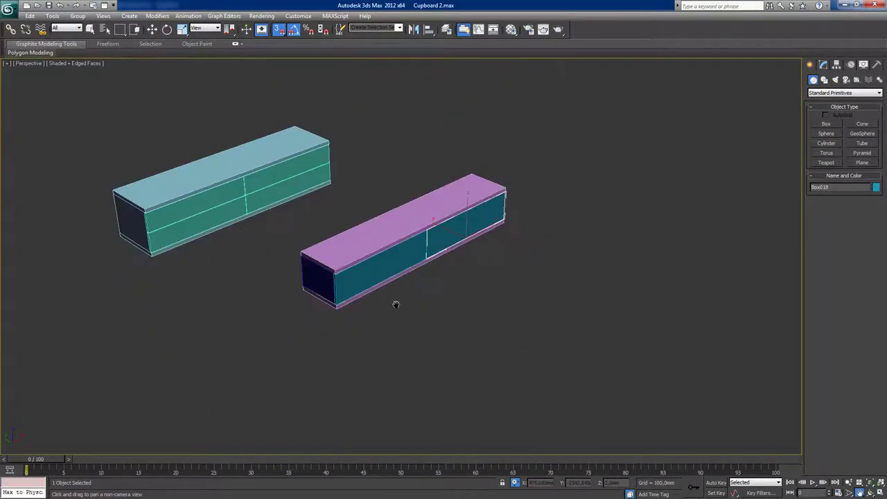
pyautogui.moveTo(395, 305); pyautogui.dragTo(632, 382, button='middle')
pyautogui.click(633, 383)
pyautogui.moveTo(580, 327); pyautogui.dragTo(487, 326, button='middle')
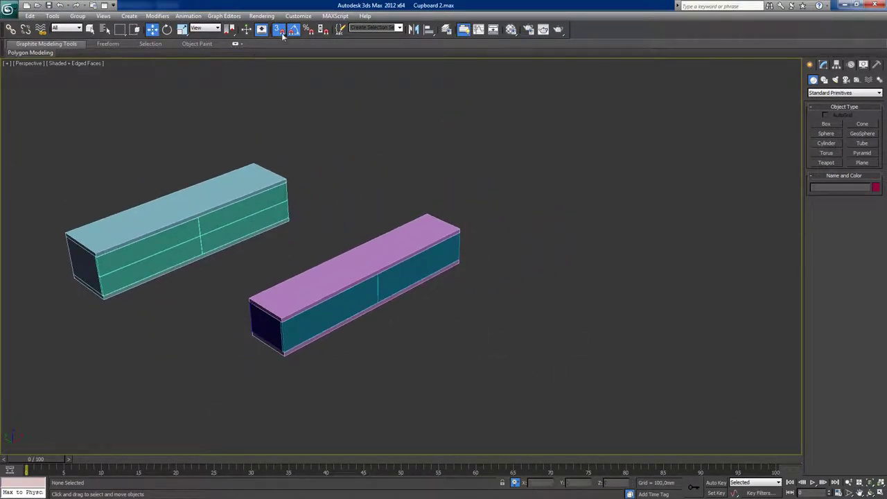
# Step: Create a flat board and clone it upward to form the section's top
pyautogui.press('b')
pyautogui.press('w')
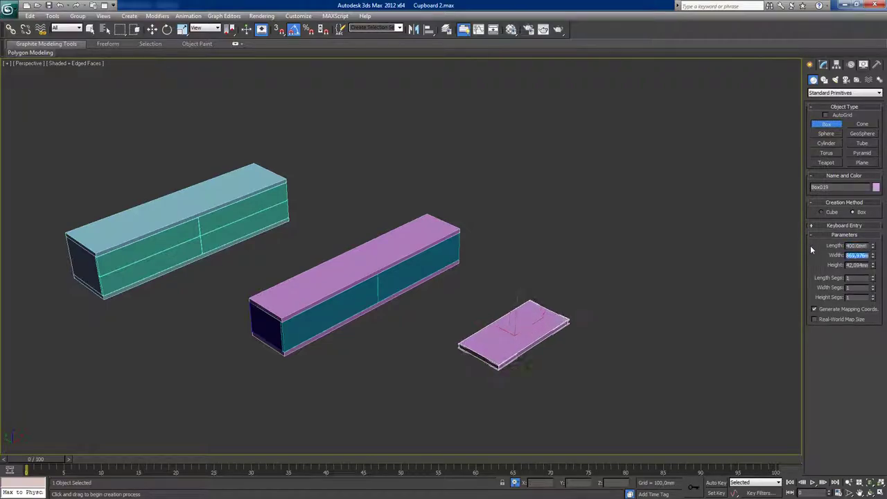
pyautogui.scroll(5, 513, 333)
pyautogui.scroll(-3, 513, 333)
pyautogui.press('s')
pyautogui.keyDown('shift'); pyautogui.moveTo(333, 329); pyautogui.dragTo(329, 332); pyautogui.keyUp('shift')
pyautogui.click(454, 292)
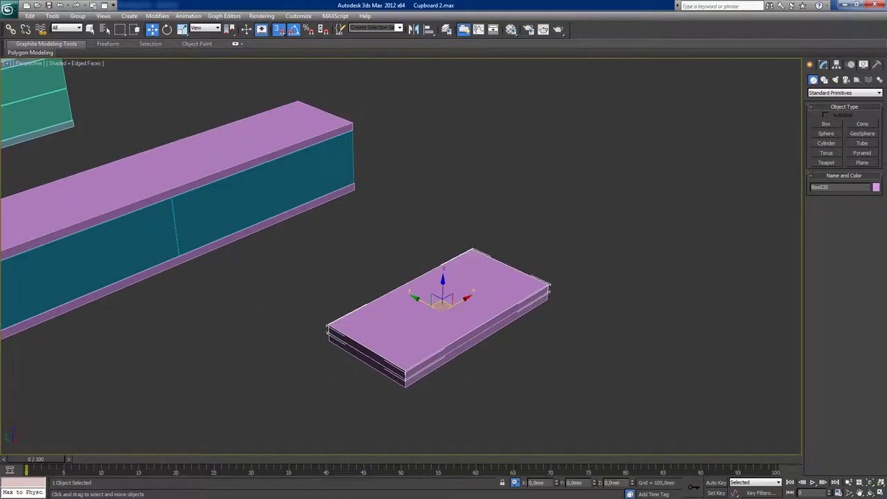
pyautogui.moveTo(457, 305); pyautogui.dragTo(538, 380)
pyautogui.keyDown('alt'); pyautogui.moveTo(539, 381); pyautogui.dragTo(416, 312, button='middle'); pyautogui.keyUp('alt')
# Step: Clone a board as the side and snap a new pink back board onto the section
pyautogui.keyDown('shift'); pyautogui.moveTo(57, 212); pyautogui.dragTo(450, 270); pyautogui.keyUp('shift')
pyautogui.click(444, 292)
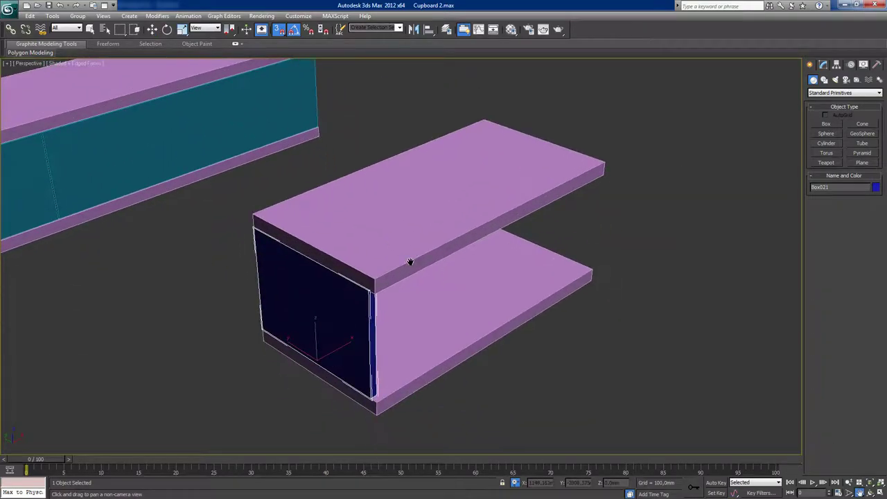
pyautogui.press('b')
pyautogui.moveTo(499, 378); pyautogui.dragTo(610, 270)
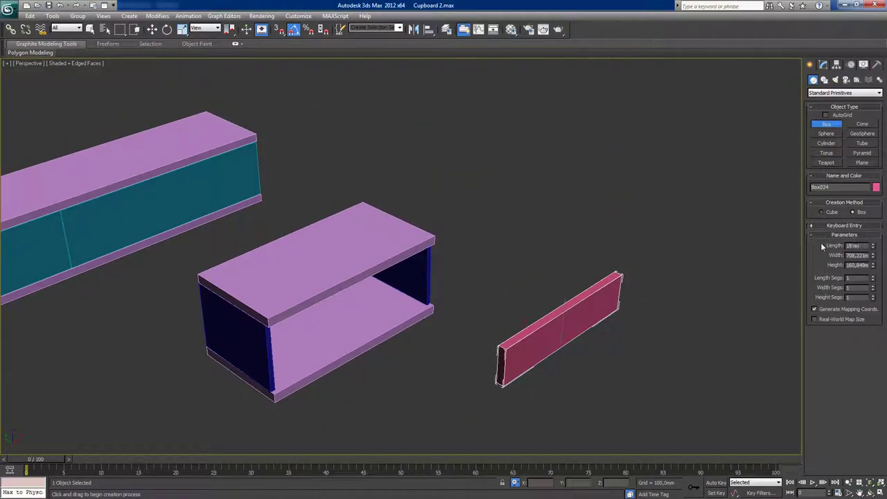
pyautogui.press('Tab')
pyautogui.press('Tab')
pyautogui.press('w')
pyautogui.moveTo(622, 304); pyautogui.dragTo(434, 305)
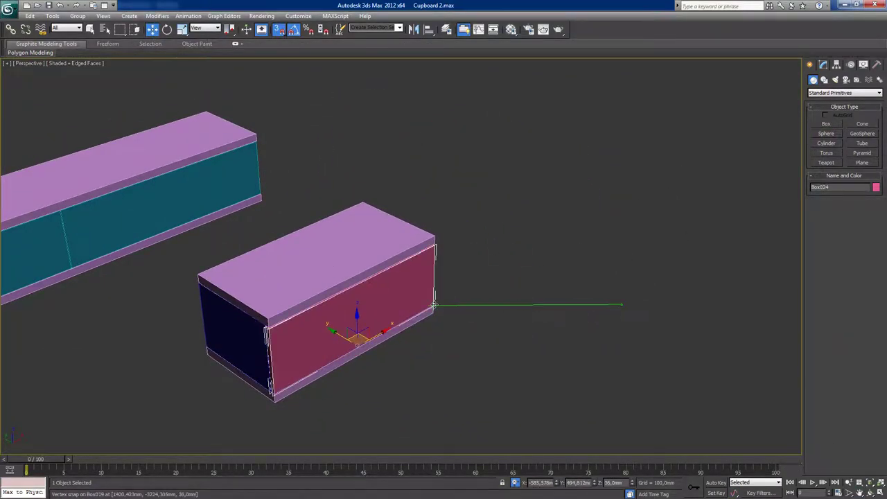
# Step: Select the small section's boards and snap them onto the long cupboard's right end
pyautogui.keyDown('alt'); pyautogui.moveTo(416, 291); pyautogui.dragTo(426, 275, button='middle'); pyautogui.keyUp('alt')
pyautogui.moveTo(135, 253); pyautogui.dragTo(418, 410)
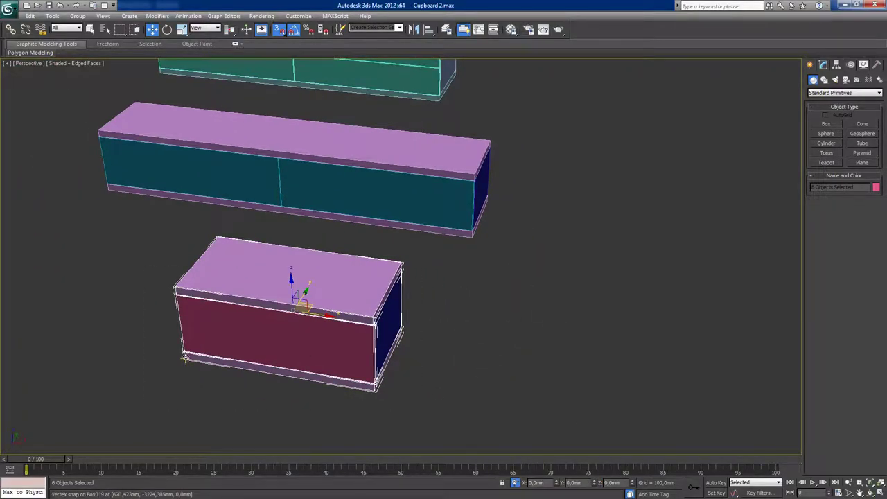
pyautogui.moveTo(303, 303); pyautogui.dragTo(599, 188)
pyautogui.hotkey('shift', 'z')
pyautogui.moveTo(703, 432); pyautogui.dragTo(390, 143)
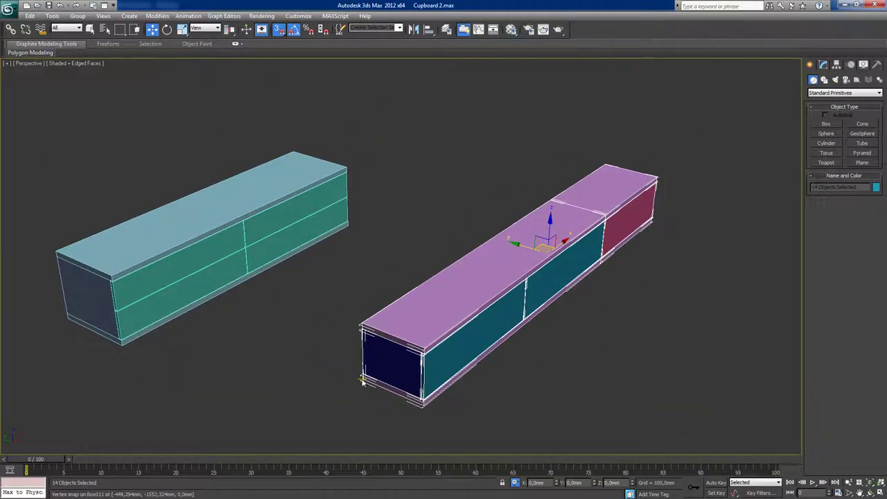
pyautogui.moveTo(571, 344); pyautogui.dragTo(324, 237)
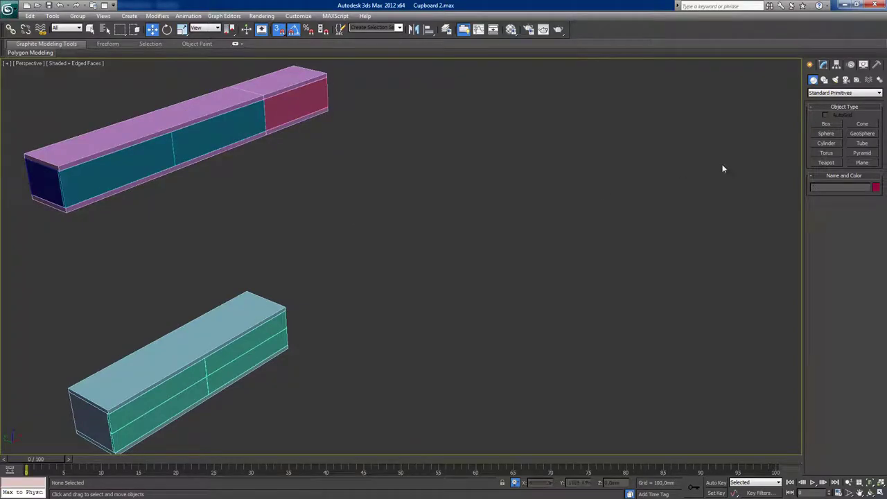
pyautogui.click(826, 123)
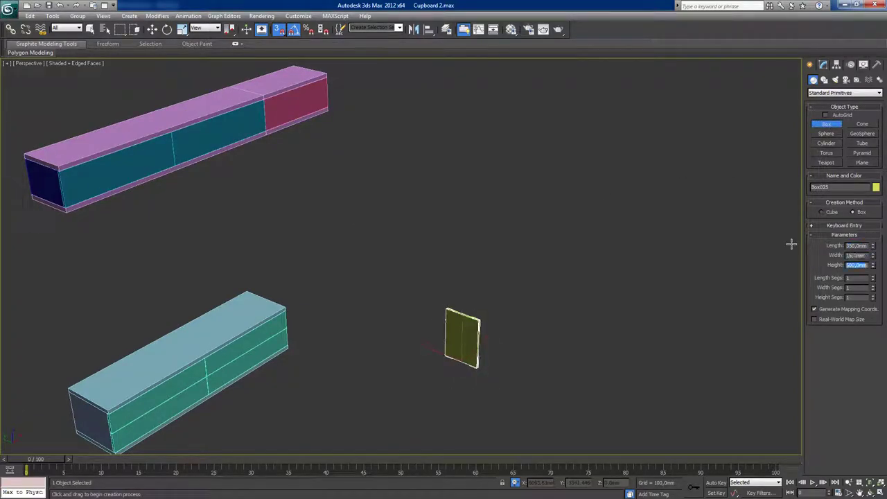
pyautogui.write('1650')
# Step: Frame the yellow board and clone the slab up to its top with vertex snap
pyautogui.click(872, 483)
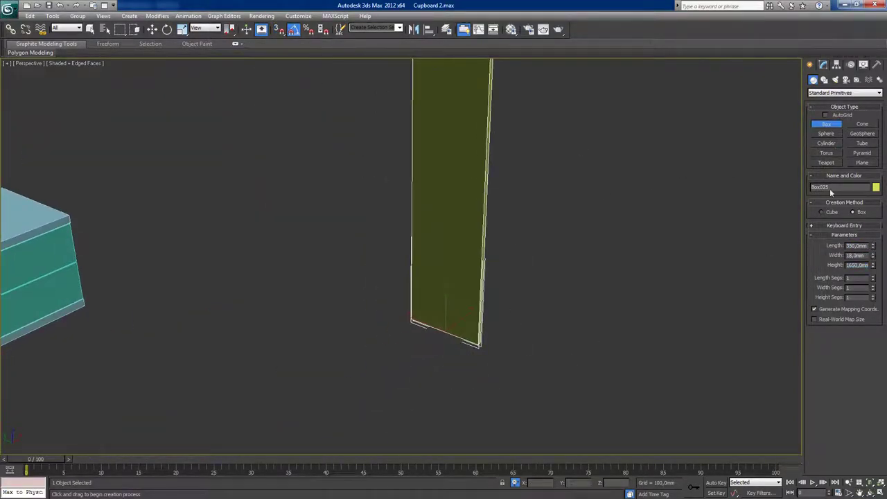
pyautogui.click(519, 374)
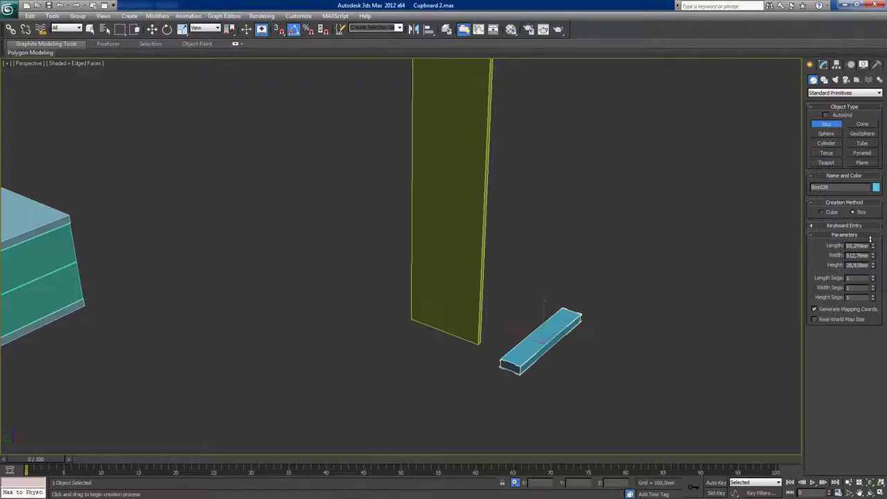
pyautogui.press('w')
pyautogui.press('s')
pyautogui.press('F3')
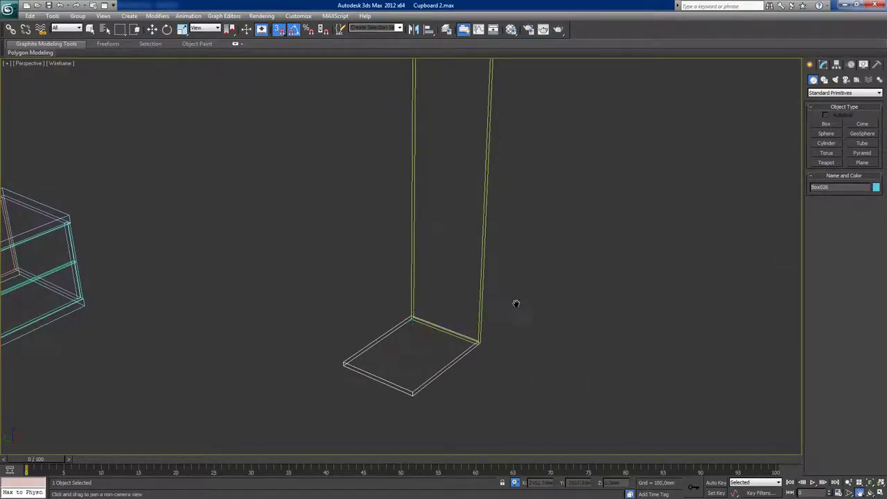
pyautogui.scroll(-2, 515, 303)
pyautogui.keyDown('shift'); pyautogui.moveTo(387, 360); pyautogui.dragTo(411, 111); pyautogui.keyUp('shift')
pyautogui.press('Return')
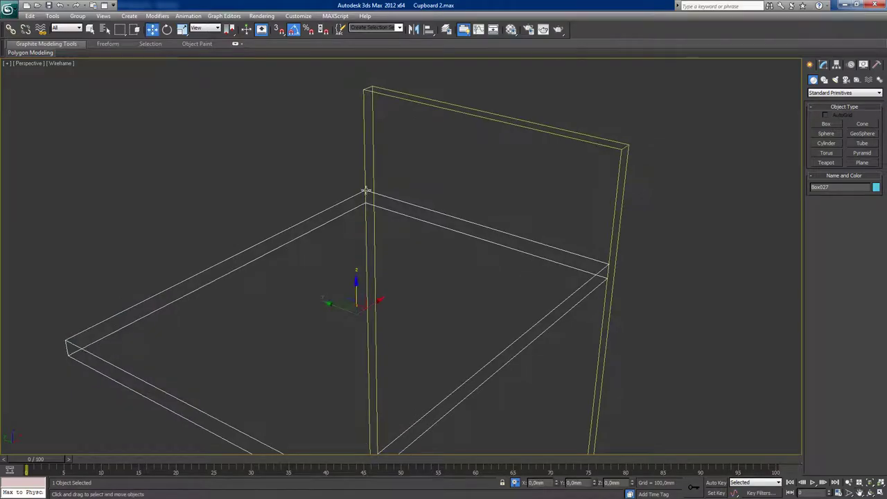
pyautogui.scroll(-2, 431, 150)
pyautogui.scroll(-3, 468, 303)
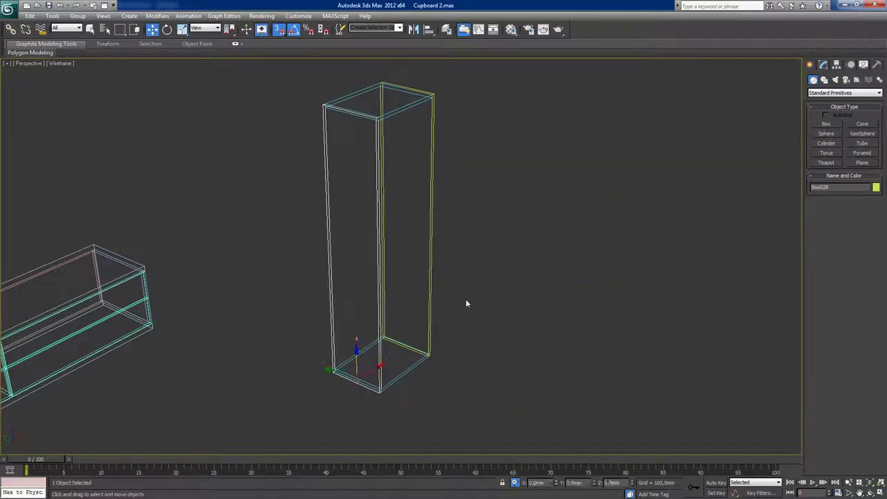
pyautogui.press('F3')
# Step: Draw a 900 mm tall green board and place it as the cabinet's back
pyautogui.click(826, 123)
pyautogui.moveTo(558, 381); pyautogui.dragTo(607, 278)
pyautogui.click(677, 235)
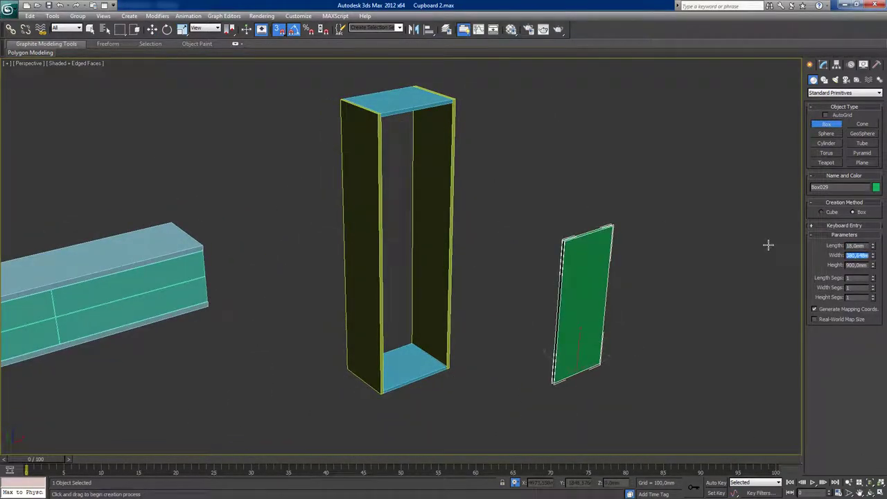
pyautogui.press('F3')
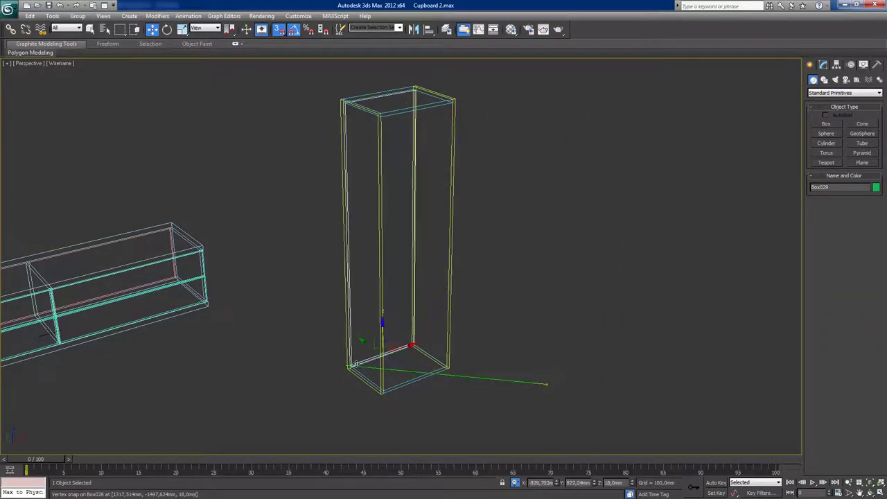
pyautogui.press('F3')
pyautogui.scroll(3, 486, 277)
pyautogui.moveTo(522, 378); pyautogui.dragTo(605, 316)
# Step: Add 332 mm red shelves cloned upward, then draw a purple door panel beside the cabinet
pyautogui.write('332')
pyautogui.press('Tab')
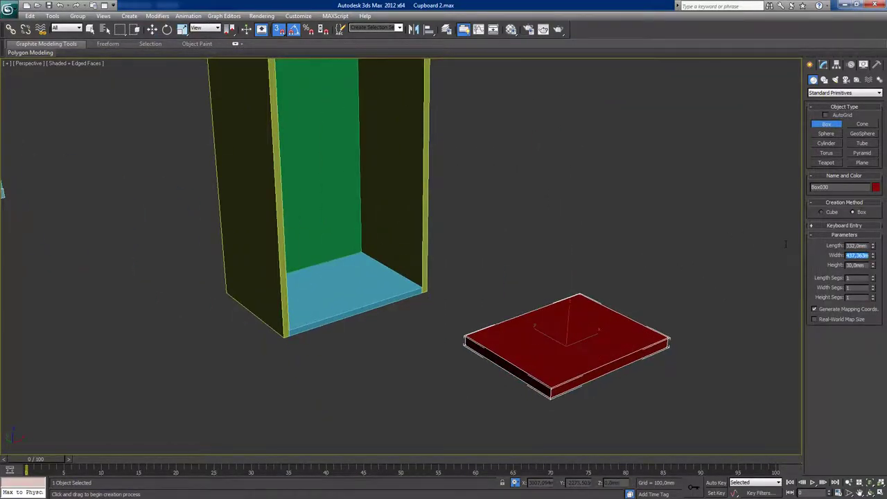
pyautogui.moveTo(548, 396)
pyautogui.mouseDown()
pyautogui.moveTo(424, 288)
pyautogui.moveTo(424, 229)
pyautogui.mouseUp()
pyautogui.scroll(2, 454, 345)
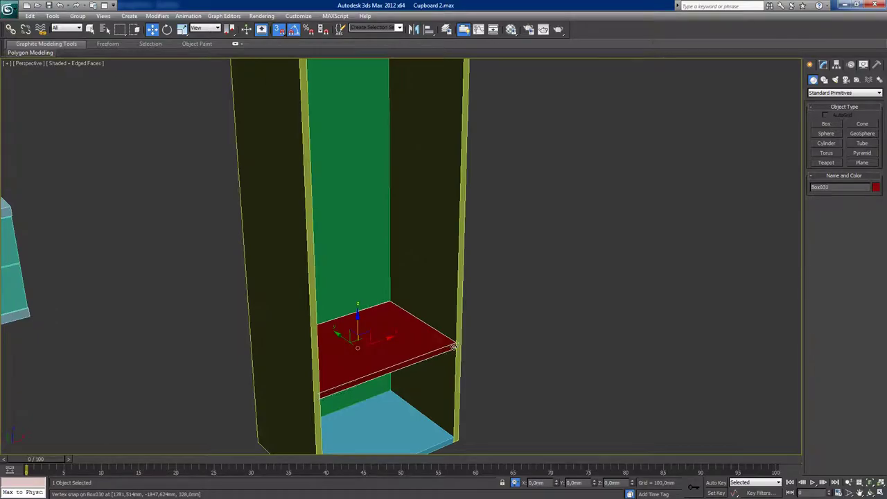
pyautogui.keyDown('shift'); pyautogui.moveTo(456, 341); pyautogui.dragTo(454, 237); pyautogui.keyUp('shift')
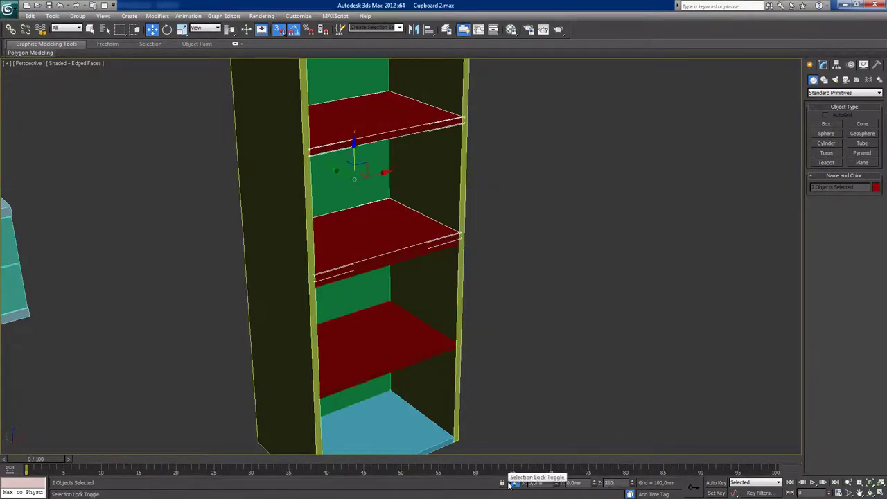
pyautogui.scroll(-3, 428, 317)
pyautogui.click(826, 124)
pyautogui.moveTo(513, 405); pyautogui.dragTo(574, 381)
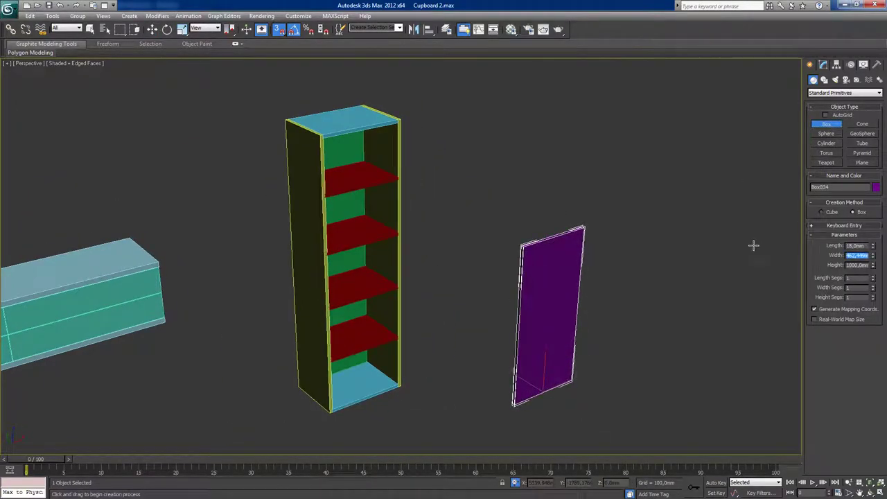
# Step: Move the purple board so it sits beside the cabinet
pyautogui.press('w')
pyautogui.moveTo(518, 370); pyautogui.dragTo(279, 358)
pyautogui.scroll(3, 373, 220)
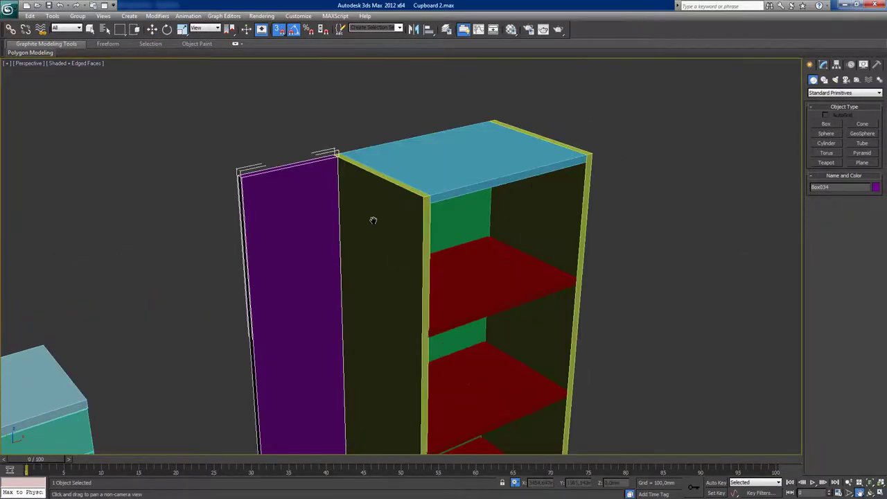
pyautogui.scroll(-3, 373, 220)
# Step: Create a thin blue board and move it behind the cabinet
pyautogui.click(826, 123)
pyautogui.moveTo(480, 390); pyautogui.dragTo(590, 352)
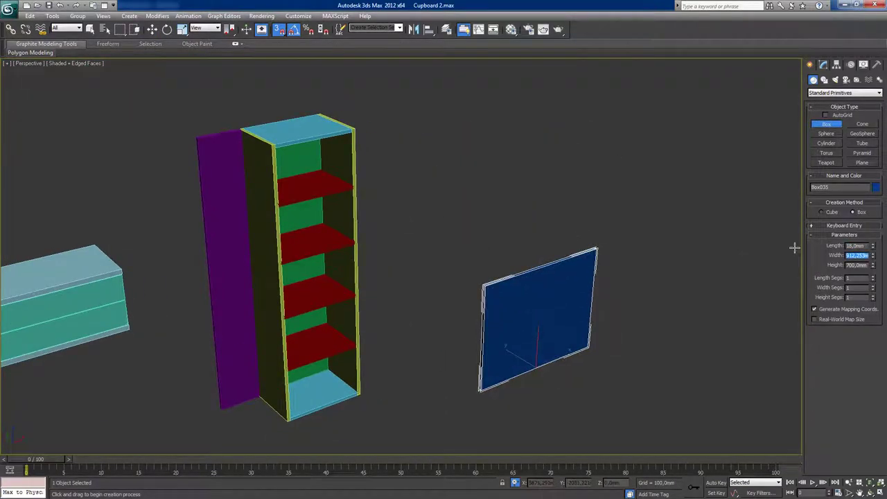
pyautogui.press('Return')
pyautogui.press('w')
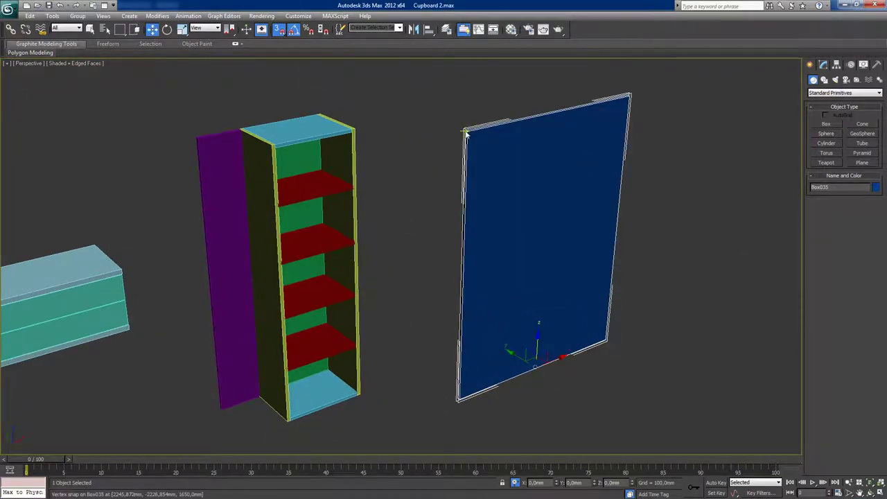
pyautogui.moveTo(466, 133); pyautogui.dragTo(312, 84)
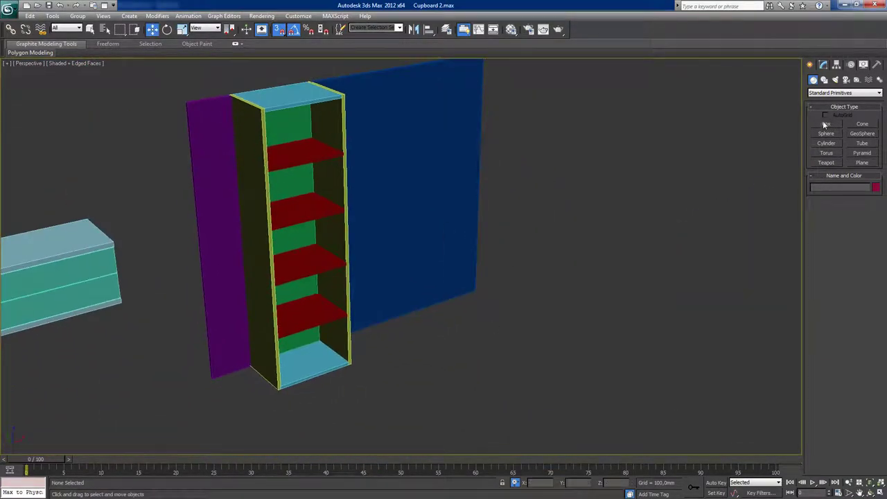
# Step: Draw a flat pink box and snap it up onto the cabinet as a tall panel
pyautogui.click(825, 124)
pyautogui.moveTo(508, 389); pyautogui.dragTo(595, 355)
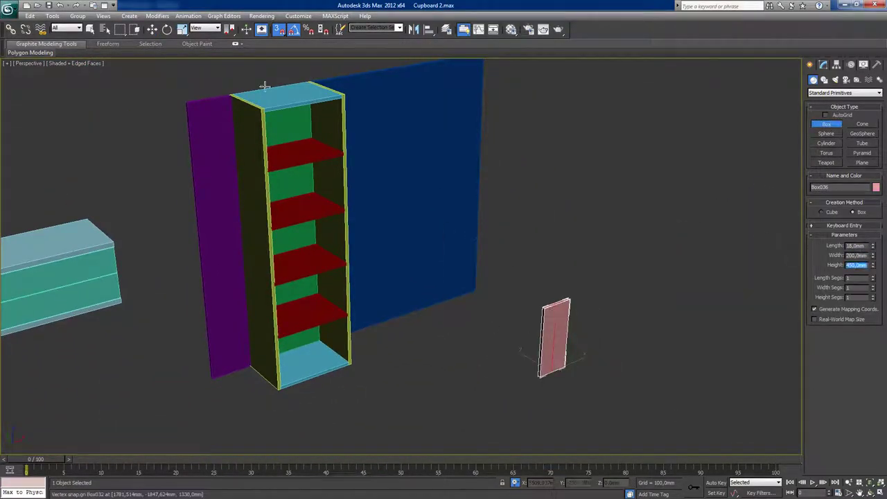
pyautogui.scroll(5, 416, 375)
pyautogui.moveTo(409, 357); pyautogui.dragTo(650, 272)
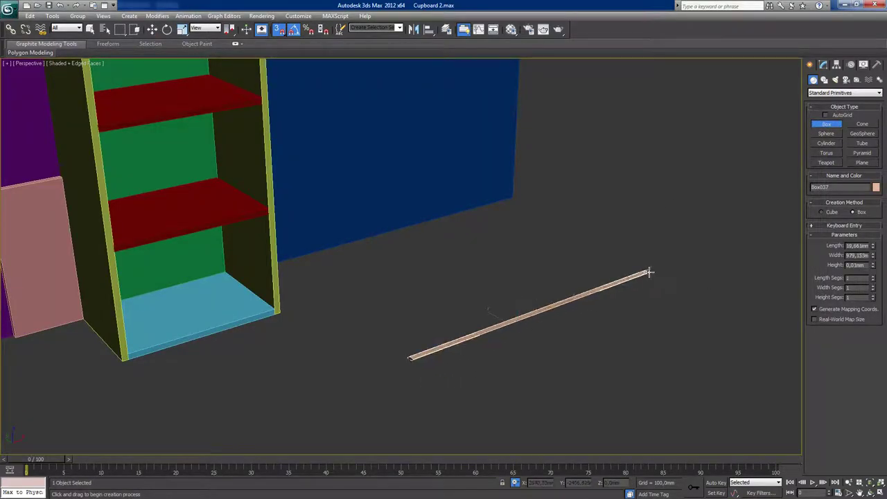
pyautogui.click(727, 229)
pyautogui.press('F3')
pyautogui.press('w')
pyautogui.keyDown('alt'); pyautogui.moveTo(485, 277); pyautogui.dragTo(350, 264, button='middle'); pyautogui.keyUp('alt')
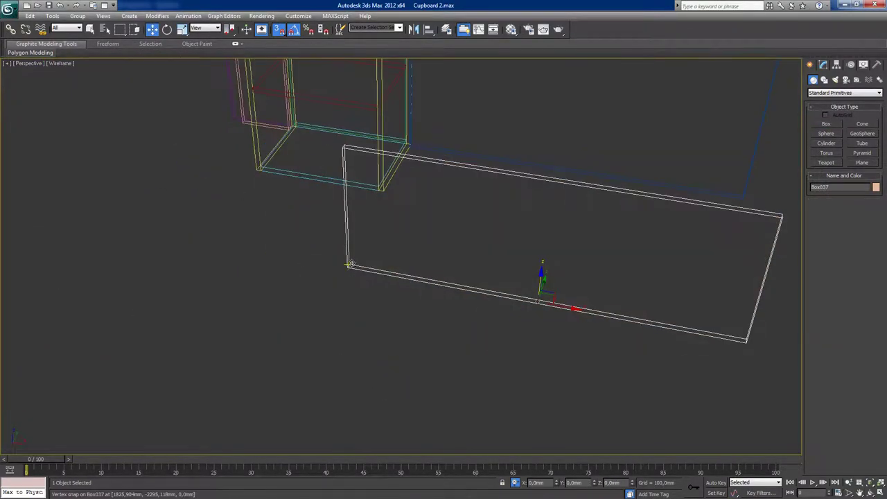
pyautogui.moveTo(350, 264); pyautogui.dragTo(382, 146)
pyautogui.press('F3')
# Step: Turn off snapping, add the door to the selection, and draw a new cyan flat panel
pyautogui.keyDown('alt'); pyautogui.moveTo(456, 228); pyautogui.dragTo(416, 249, button='middle'); pyautogui.keyUp('alt')
pyautogui.press('s')
pyautogui.keyDown('ctrl'); pyautogui.click(222, 263); pyautogui.keyUp('ctrl')
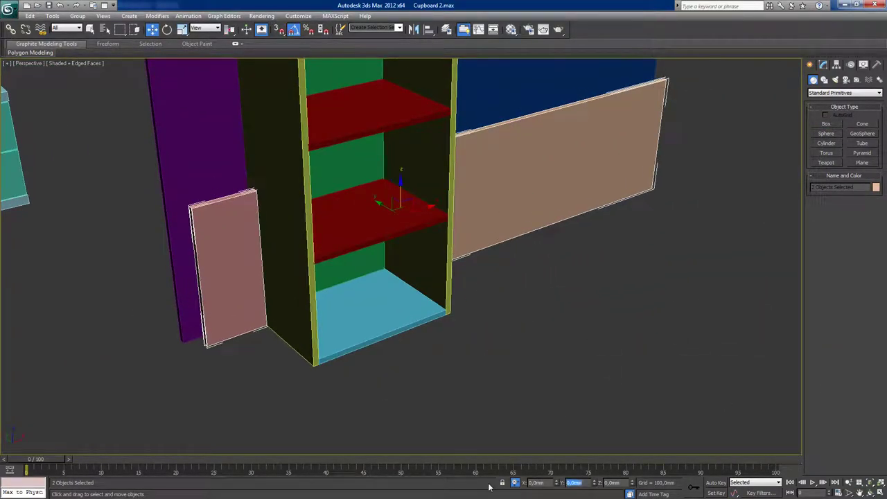
pyautogui.keyDown('alt'); pyautogui.moveTo(489, 416); pyautogui.dragTo(412, 395, button='middle'); pyautogui.keyUp('alt')
pyautogui.scroll(-2, 412, 395)
pyautogui.click(826, 123)
pyautogui.moveTo(550, 363); pyautogui.dragTo(638, 288)
pyautogui.click(763, 247)
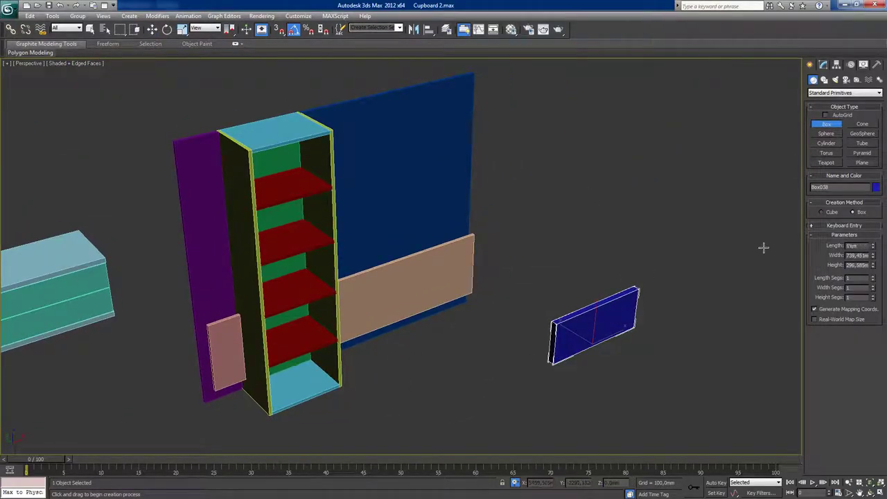
pyautogui.scroll(3, 554, 243)
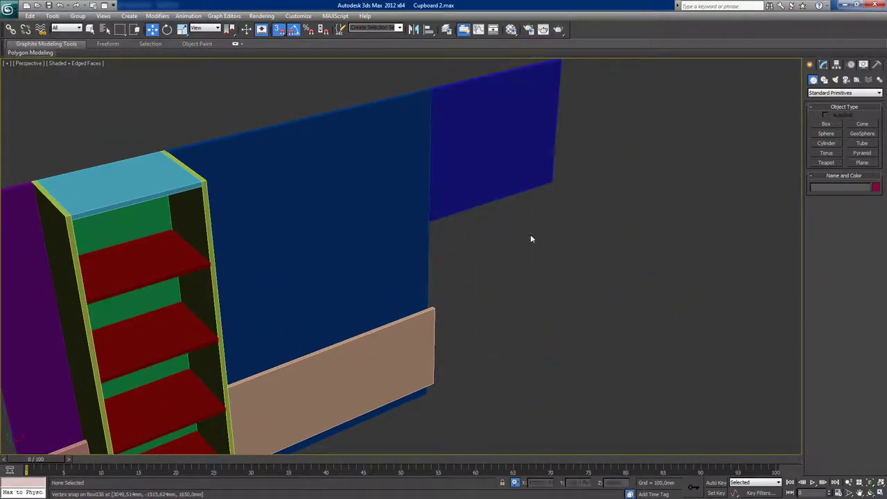
pyautogui.moveTo(559, 404); pyautogui.dragTo(608, 374)
pyautogui.click(608, 311)
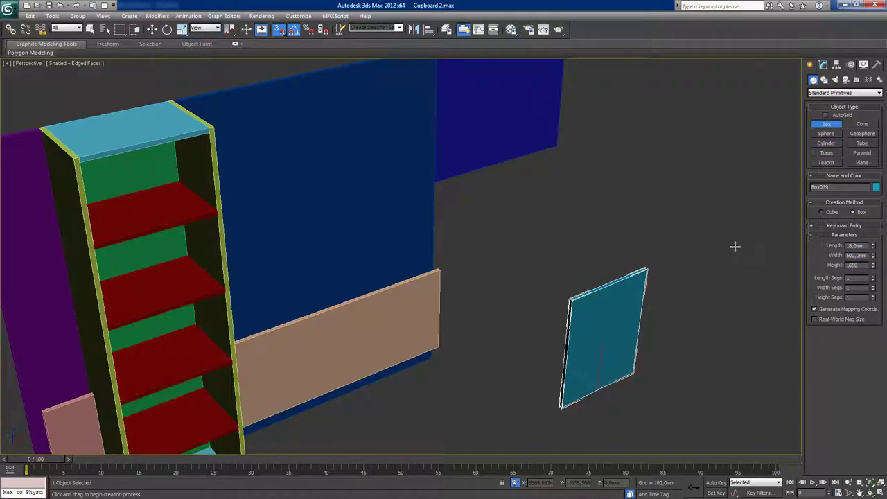
# Step: Reposition the cyan panel by entering a new X coordinate
pyautogui.moveTo(735, 246)
pyautogui.keyDown('alt'); pyautogui.mouseDown(button='middle')
pyautogui.moveTo(548, 311)
pyautogui.moveTo(347, 298)
pyautogui.mouseUp(button='middle'); pyautogui.keyUp('alt')
pyautogui.press('F3')
pyautogui.scroll(3, 262, 286)
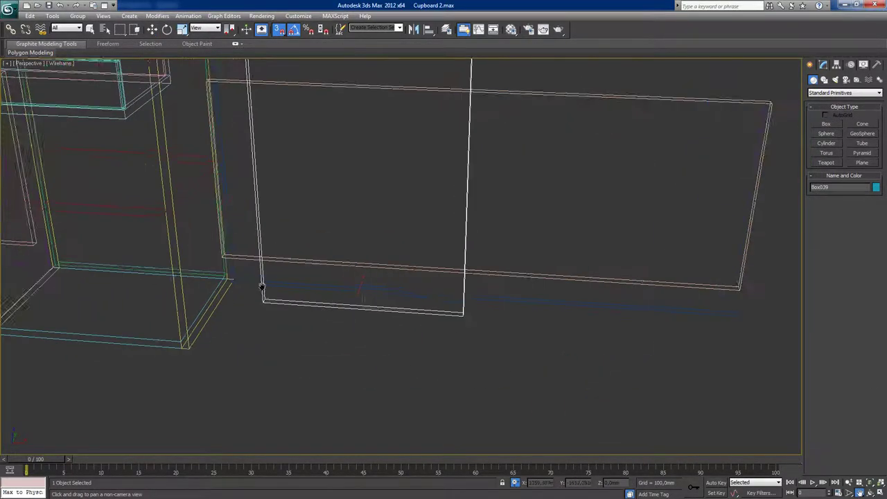
pyautogui.press('w')
pyautogui.press('F3')
pyautogui.press('Return')
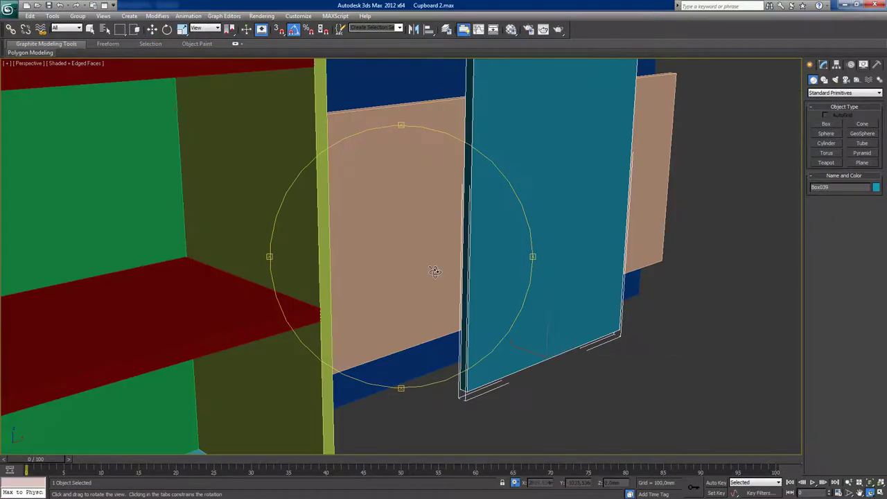
pyautogui.keyDown('alt'); pyautogui.moveTo(436, 271); pyautogui.dragTo(390, 344, button='middle'); pyautogui.keyUp('alt')
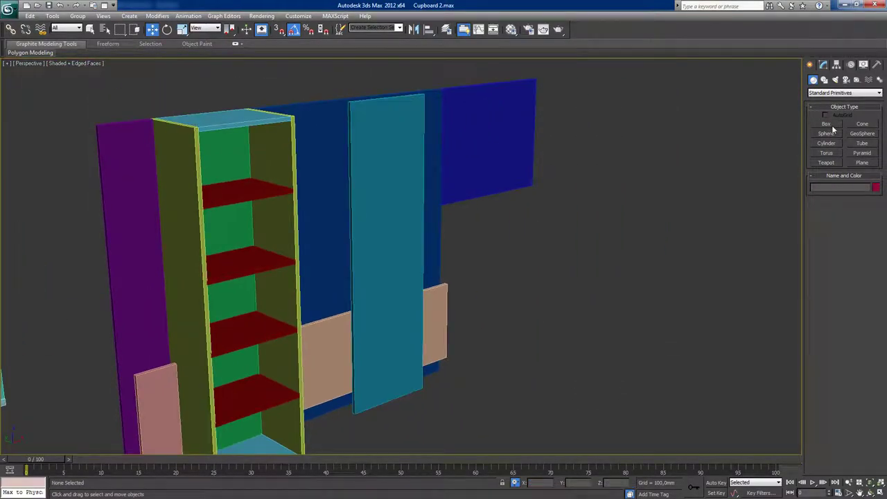
# Step: Create the long 1750 mm blue back panel and vertex-snap it onto the back wall
pyautogui.click(827, 123)
pyautogui.moveTo(517, 408); pyautogui.dragTo(637, 354)
pyautogui.click(644, 325)
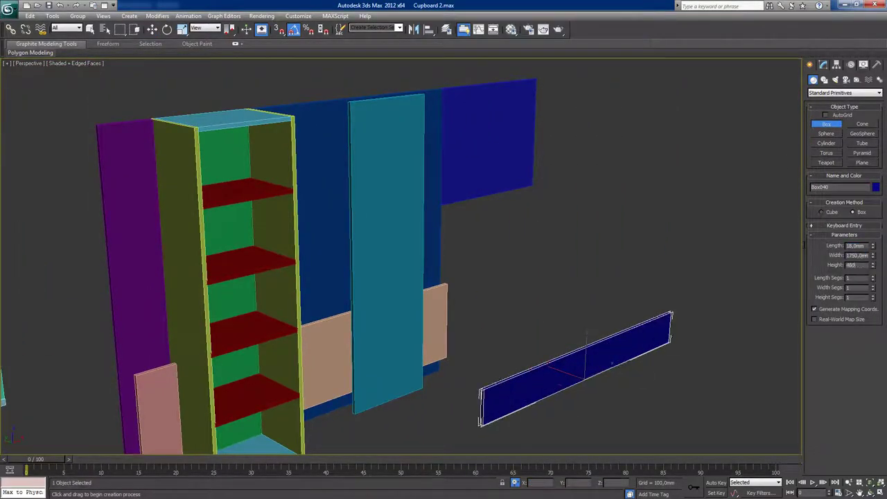
pyautogui.keyDown('alt'); pyautogui.moveTo(670, 316); pyautogui.dragTo(635, 307, button='middle'); pyautogui.keyUp('alt')
pyautogui.press('s')
pyautogui.press('w')
pyautogui.moveTo(537, 377); pyautogui.dragTo(390, 183)
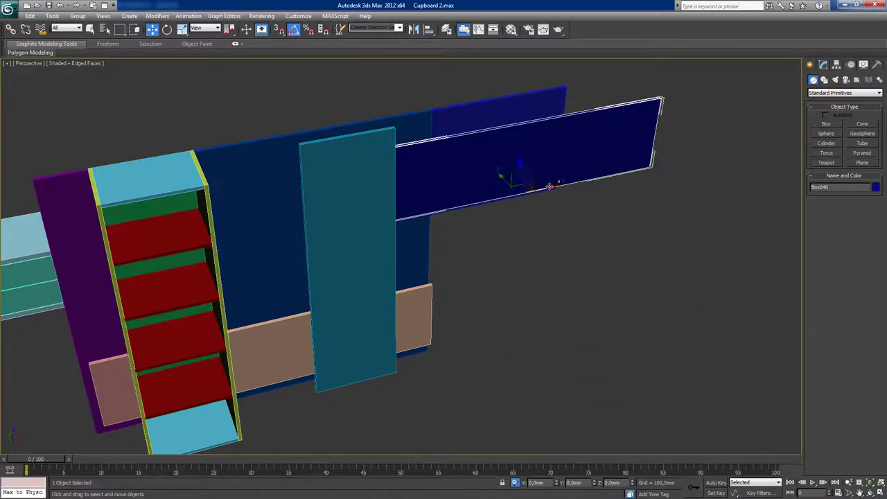
# Step: Select the whole shelving cupboard and set it onto the TV stand
pyautogui.scroll(4, 396, 307)
pyautogui.keyDown('alt'); pyautogui.moveTo(396, 307); pyautogui.dragTo(516, 190, button='middle'); pyautogui.keyUp('alt')
pyautogui.keyDown('alt'); pyautogui.moveTo(610, 319); pyautogui.dragTo(618, 323, button='middle'); pyautogui.keyUp('alt')
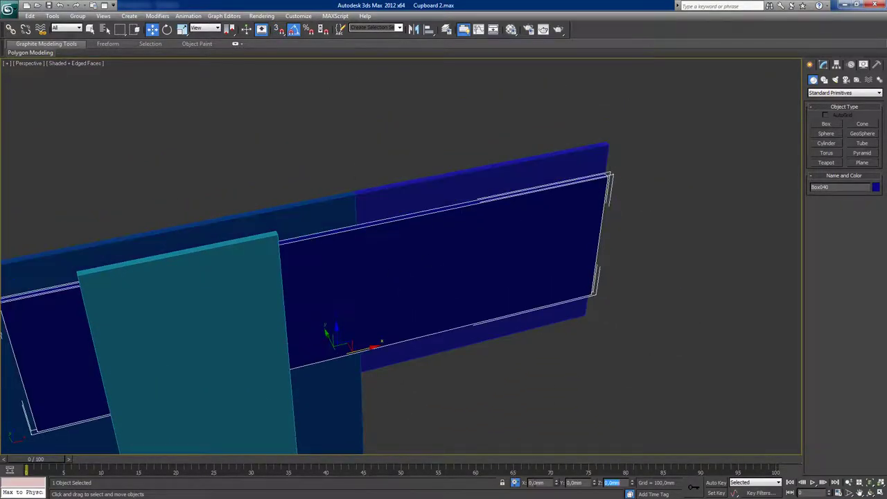
pyautogui.scroll(-5, 618, 323)
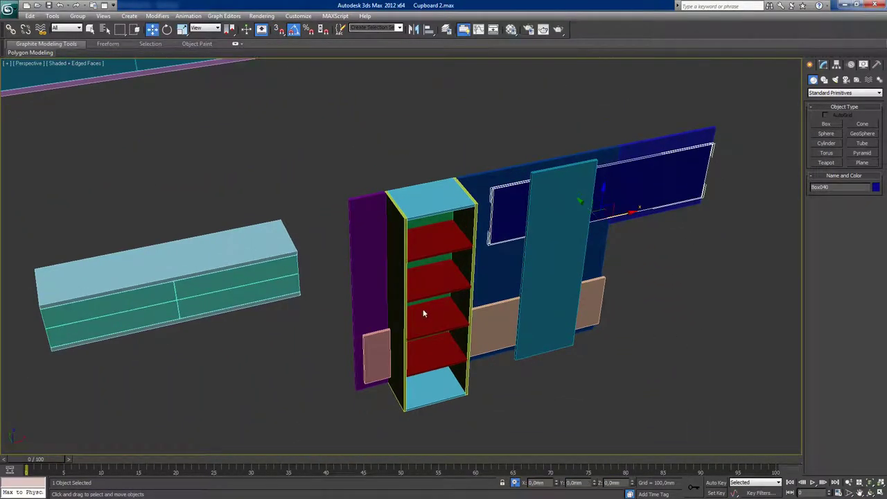
pyautogui.moveTo(326, 118); pyautogui.dragTo(729, 412)
pyautogui.moveTo(730, 413); pyautogui.dragTo(624, 347, button='middle')
pyautogui.moveTo(624, 347); pyautogui.dragTo(271, 256)
# Step: Create a flat green board for the side cabinet's top and bottom
pyautogui.scroll(4, 372, 282)
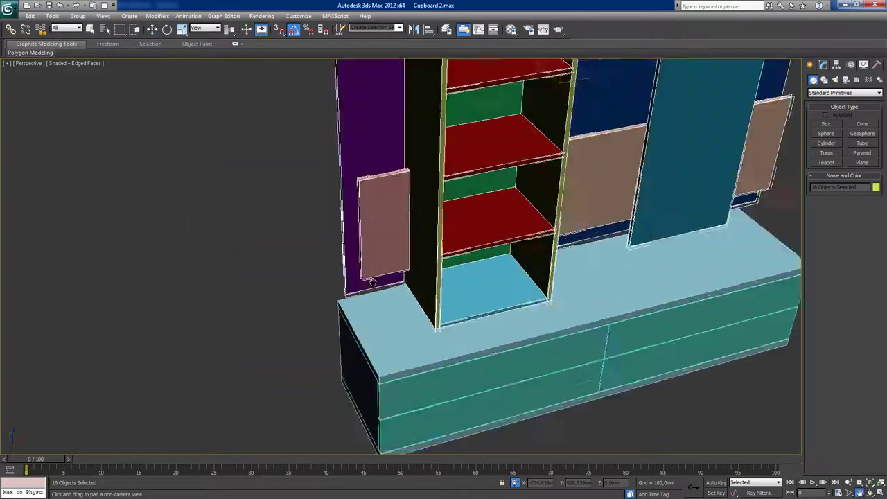
pyautogui.scroll(2, 372, 282)
pyautogui.scroll(-6, 426, 294)
pyautogui.scroll(5, 426, 293)
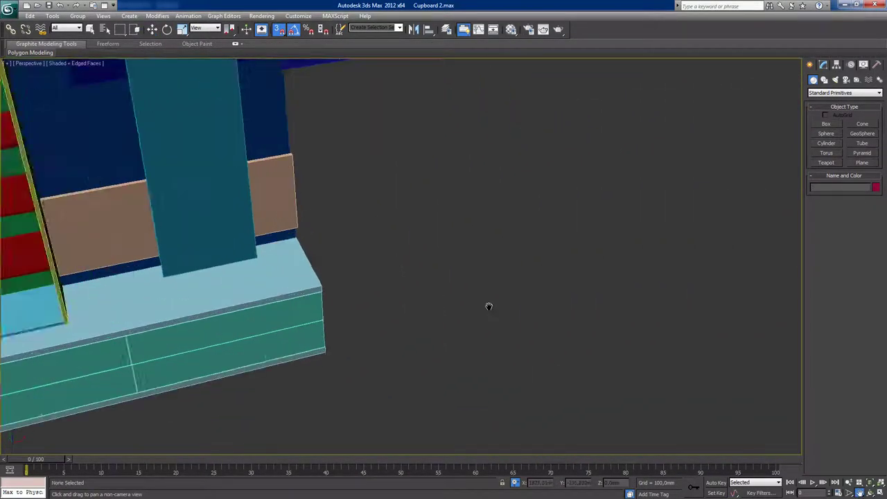
pyautogui.moveTo(489, 307); pyautogui.dragTo(432, 363, button='middle')
pyautogui.moveTo(432, 363); pyautogui.dragTo(618, 312)
pyautogui.click(772, 245)
pyautogui.press('z')
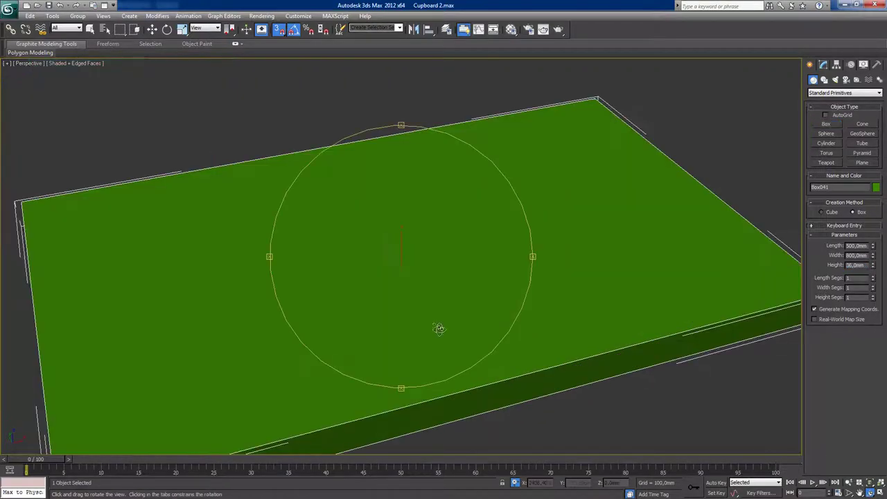
pyautogui.moveTo(439, 329); pyautogui.dragTo(446, 291)
pyautogui.press('w')
pyautogui.scroll(3, 446, 291)
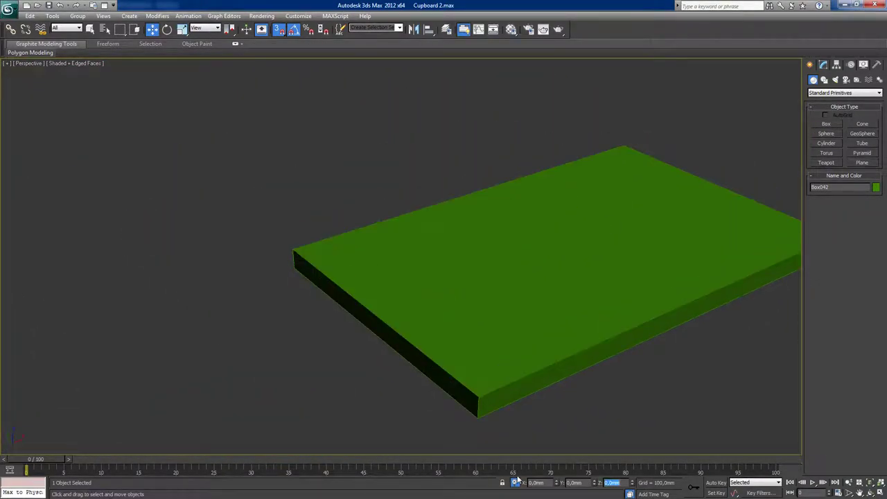
pyautogui.scroll(-4, 426, 287)
pyautogui.scroll(3, 426, 287)
# Step: Create a dark tall side panel and move it between the green boards
pyautogui.click(826, 123)
pyautogui.moveTo(509, 305); pyautogui.dragTo(579, 378)
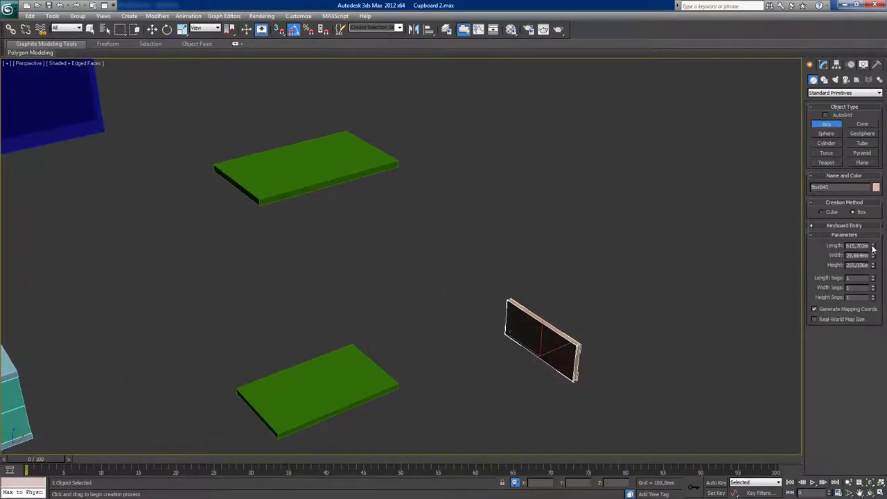
pyautogui.press('Return')
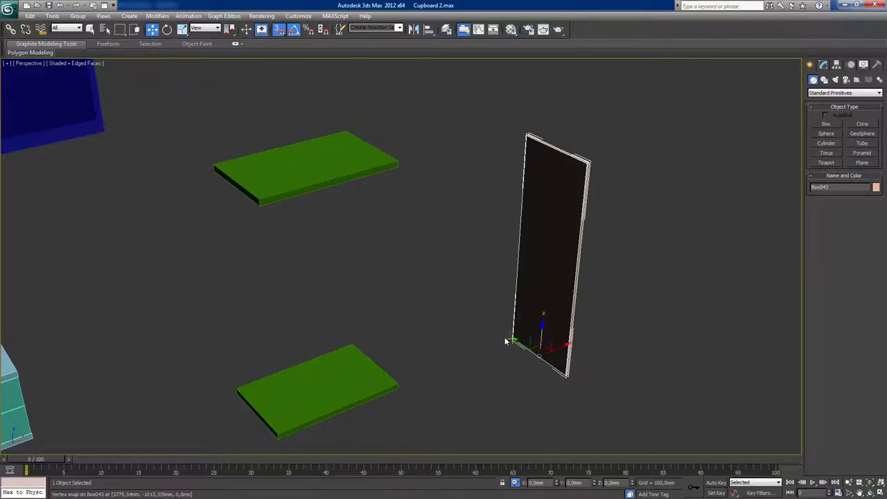
pyautogui.moveTo(509, 340); pyautogui.dragTo(268, 366)
pyautogui.press('F3')
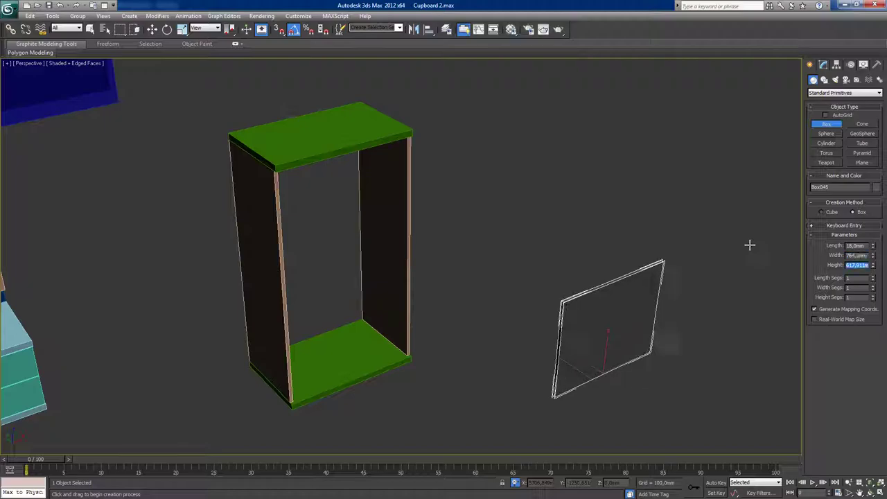
# Step: Create a blue door panel, fit it into the cabinet opening, and check both doors
pyautogui.moveTo(573, 370); pyautogui.dragTo(637, 326)
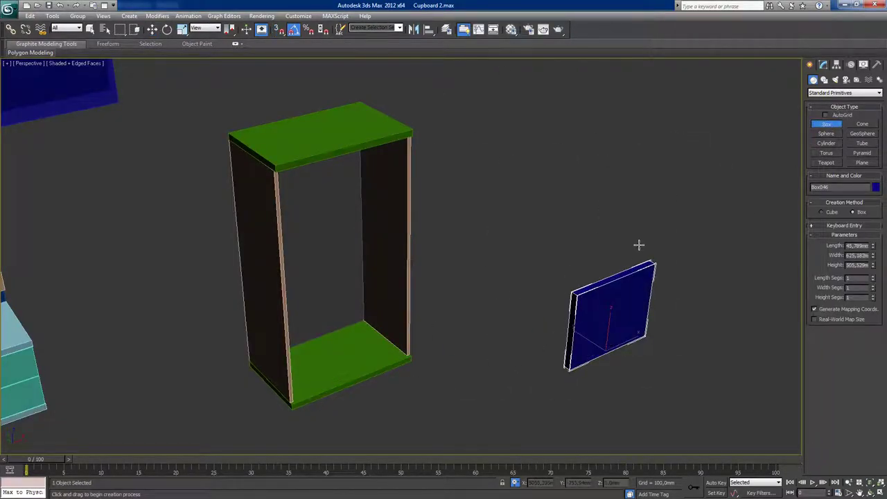
pyautogui.click(664, 186)
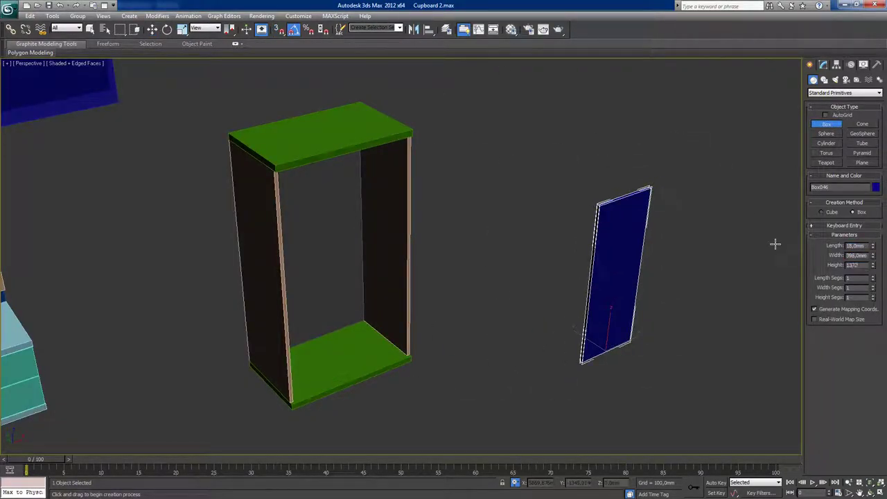
pyautogui.press('w')
pyautogui.moveTo(569, 367); pyautogui.dragTo(350, 374)
pyautogui.scroll(5, 245, 211)
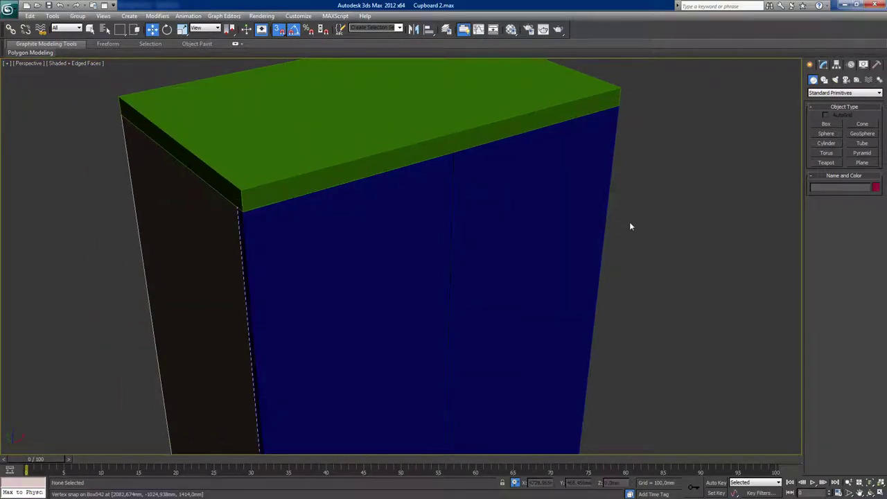
pyautogui.moveTo(631, 227); pyautogui.dragTo(444, 420)
pyautogui.scroll(-10, 483, 352)
pyautogui.hotkey('ctrl', 'd')
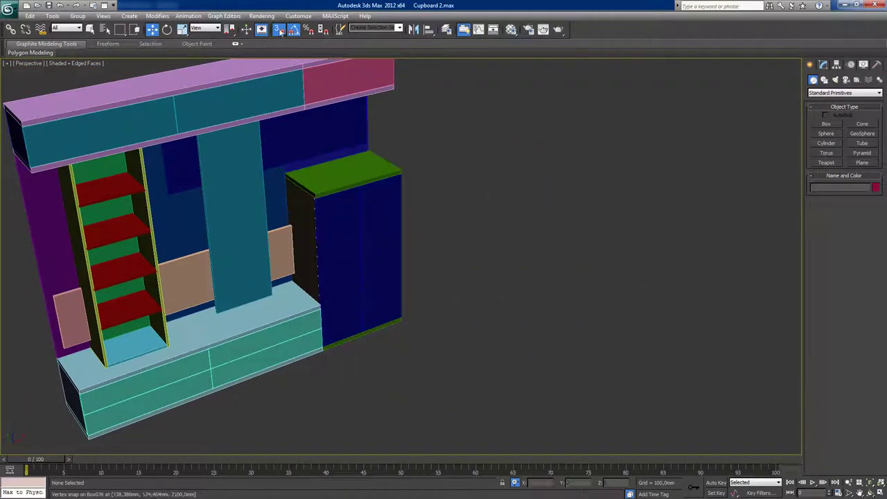
pyautogui.moveTo(483, 352); pyautogui.dragTo(469, 244)
# Step: Assign the wood material to the top board and add a box UVW Map modifier
pyautogui.click(277, 84)
pyautogui.press('m')
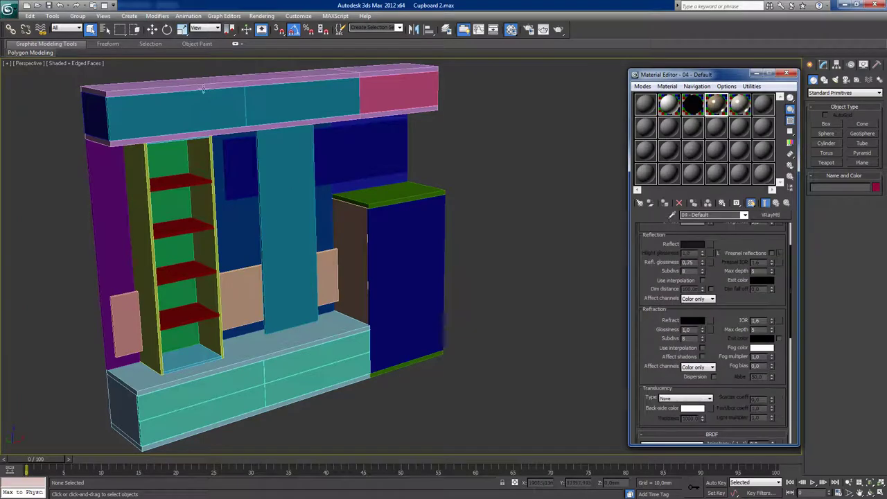
pyautogui.press('z')
pyautogui.moveTo(716, 104); pyautogui.dragTo(347, 208)
pyautogui.click(845, 90)
pyautogui.click(842, 266)
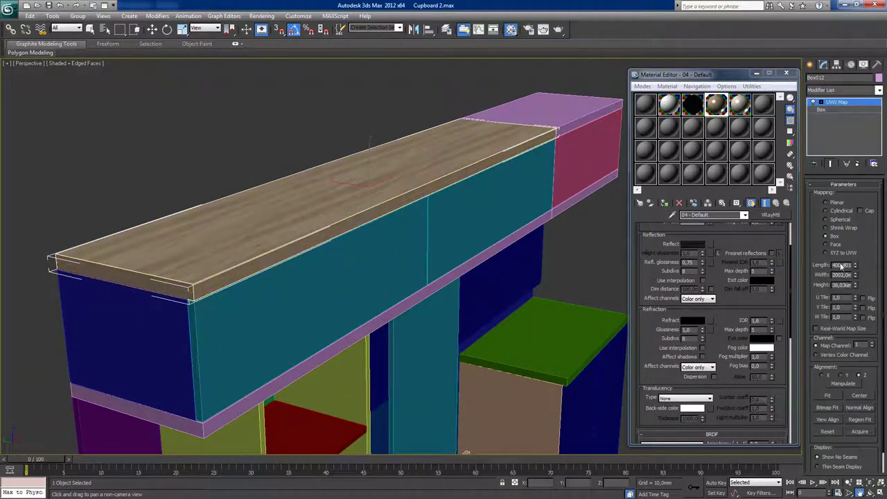
pyautogui.press('w')
# Step: Add box UVW mapping to the lower long board and the small pink panel
pyautogui.click(367, 338)
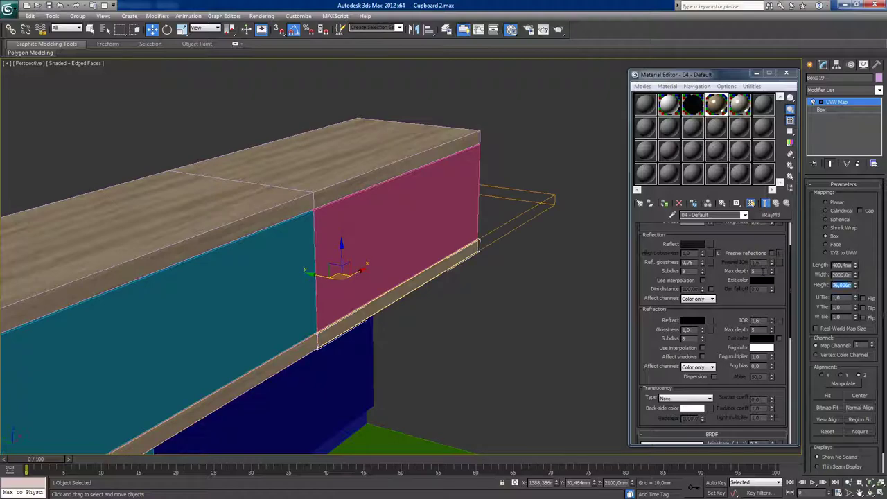
pyautogui.moveTo(486, 333); pyautogui.dragTo(536, 122, button='middle')
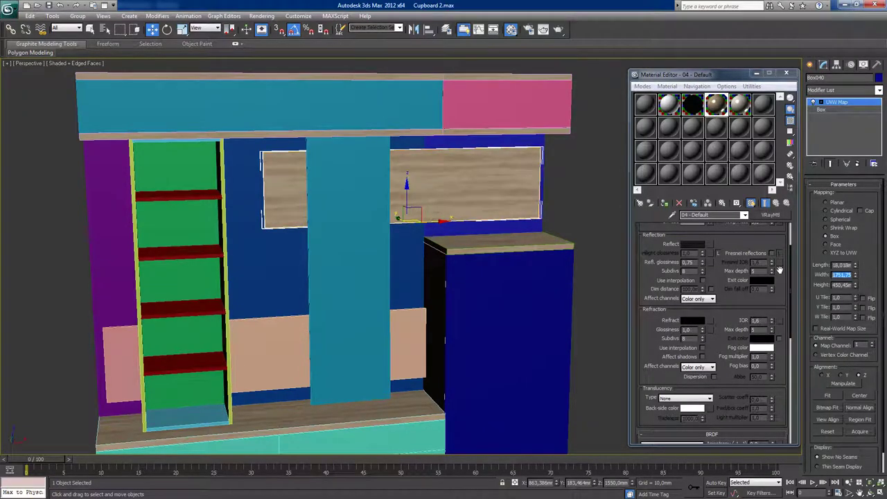
pyautogui.click(121, 361)
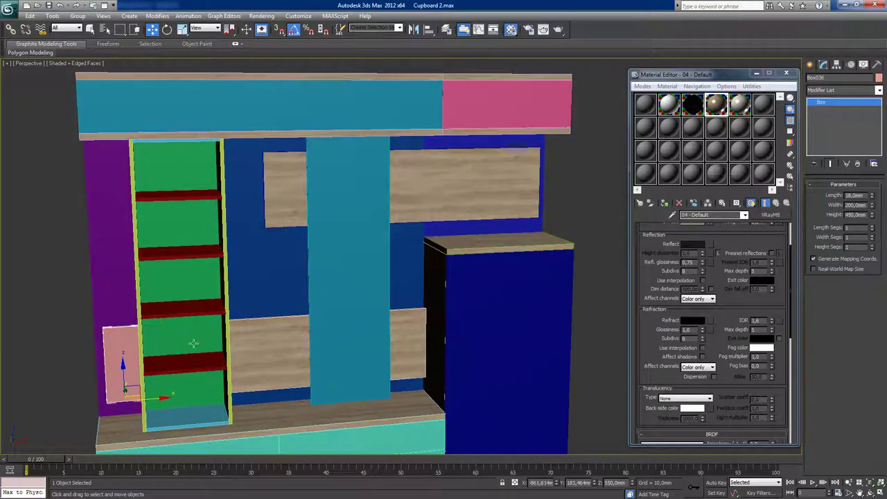
pyautogui.click(879, 90)
pyautogui.click(857, 276)
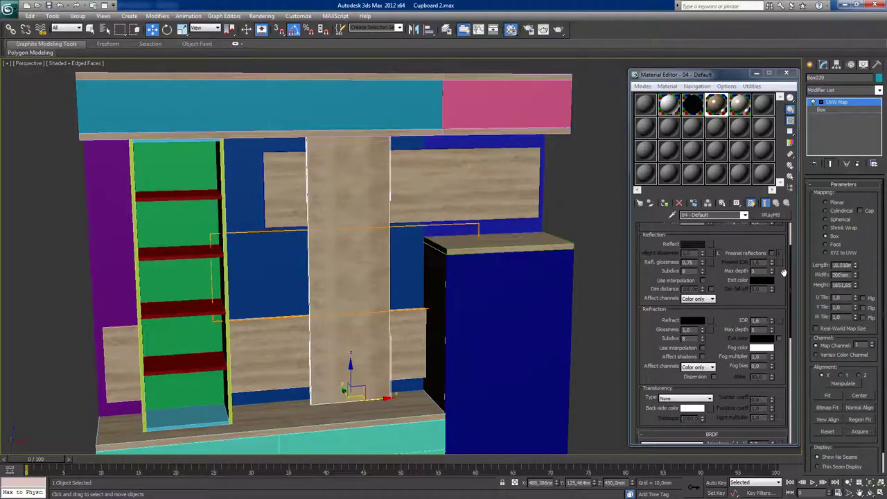
# Step: Add box UVW mapping to the tall left panel and the back shelf panel
pyautogui.keyDown('alt'); pyautogui.moveTo(389, 277); pyautogui.dragTo(237, 277, button='middle'); pyautogui.keyUp('alt')
pyautogui.click(238, 278)
pyautogui.click(879, 90)
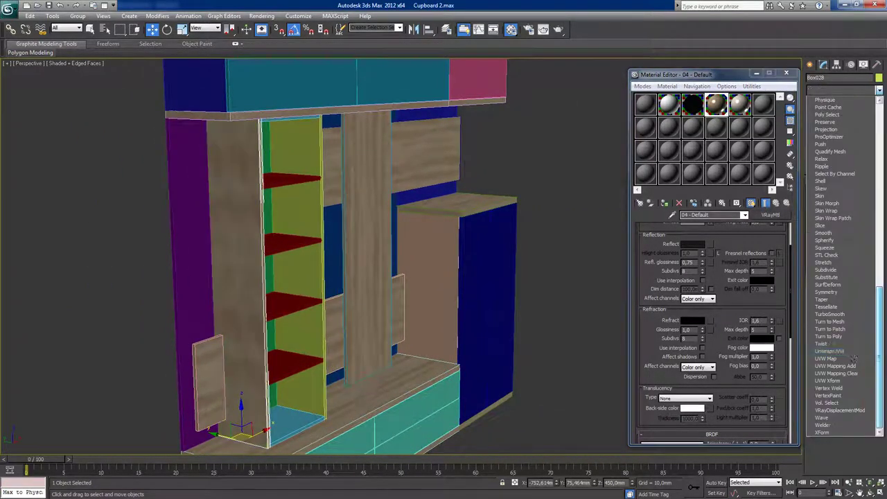
pyautogui.click(854, 358)
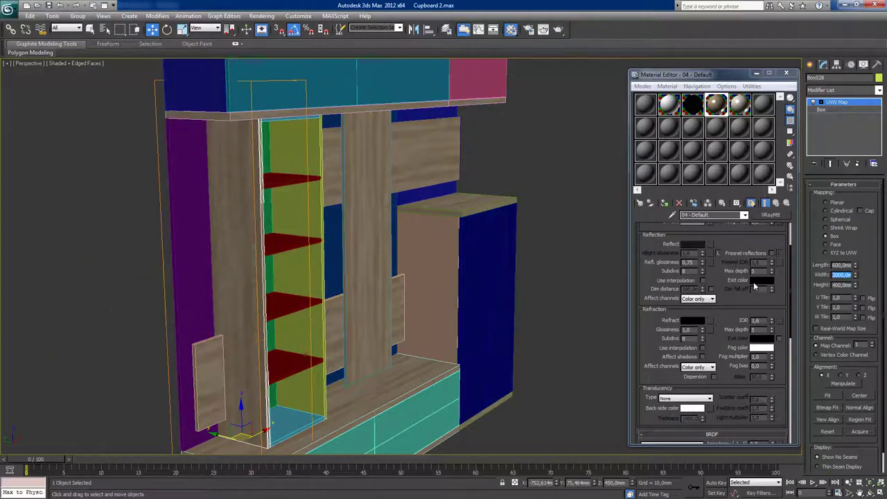
pyautogui.click(291, 208)
pyautogui.click(879, 90)
pyautogui.click(847, 357)
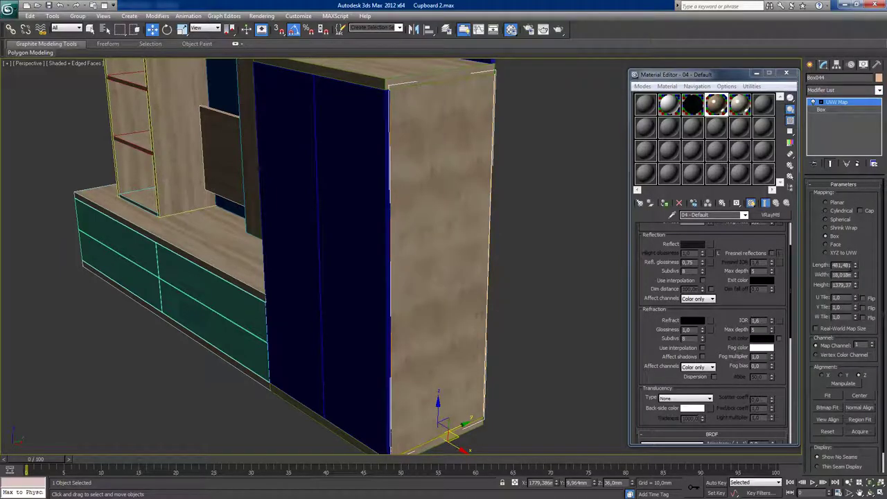
# Step: Set the upper boards' UVW Map width and height to 600 mm each
pyautogui.click(862, 492)
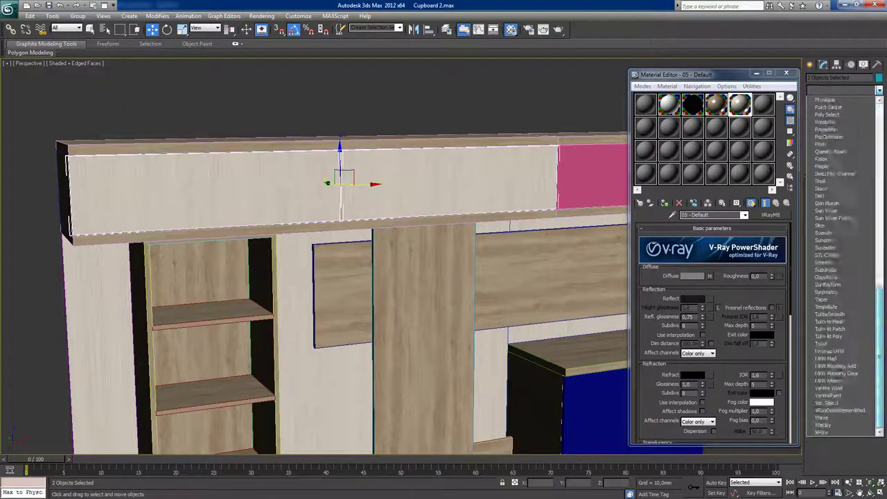
pyautogui.write('800')
pyautogui.press('Return')
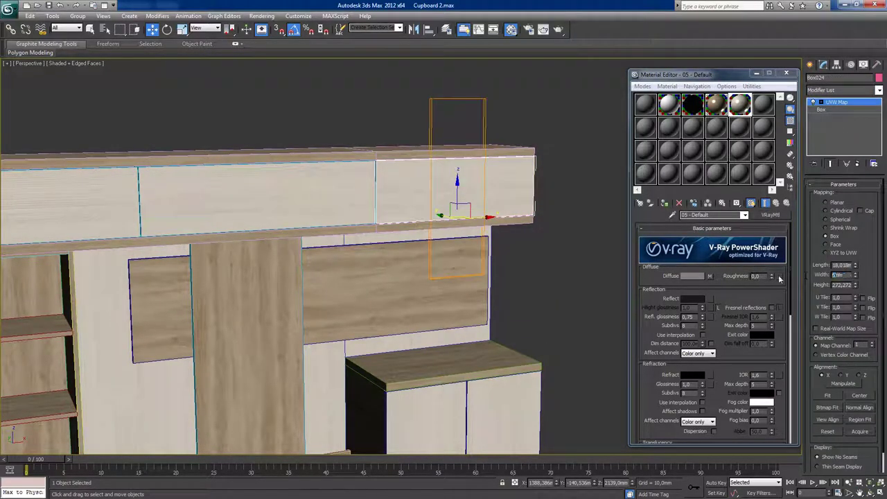
pyautogui.press('Tab')
pyautogui.write('600')
pyautogui.hotkey('shift', 'Tab')
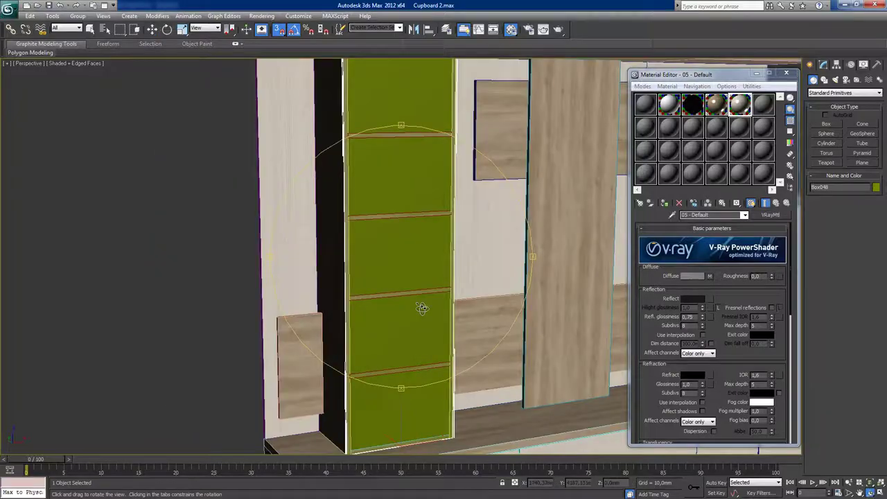
pyautogui.moveTo(421, 308); pyautogui.dragTo(357, 312)
pyautogui.scroll(-5, 356, 311)
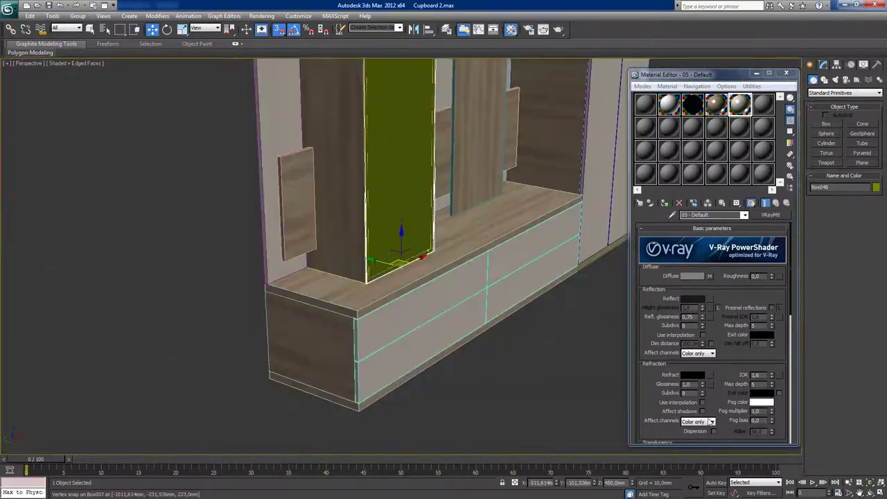
pyautogui.scroll(-3, 257, 284)
pyautogui.click(850, 483)
# Step: Convert the top boards to Editable Poly and chamfer their front edges by 2 mm
pyautogui.click(786, 73)
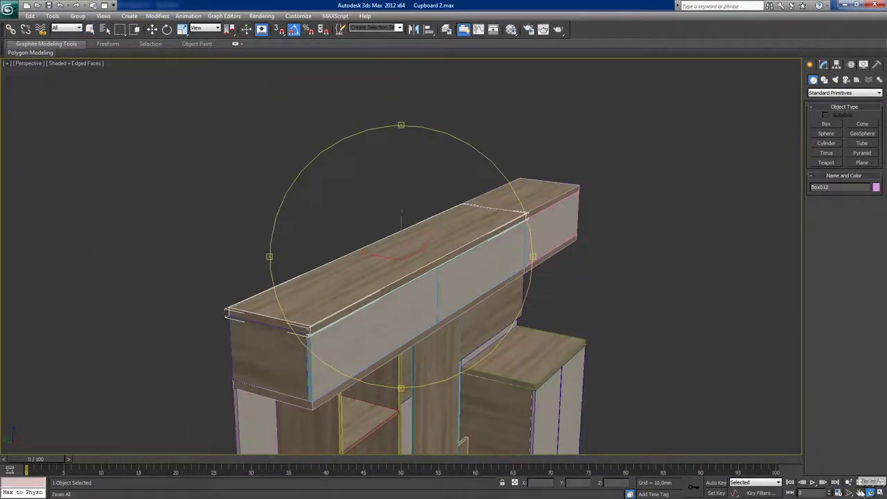
pyautogui.rightClick(426, 337)
pyautogui.click(548, 466)
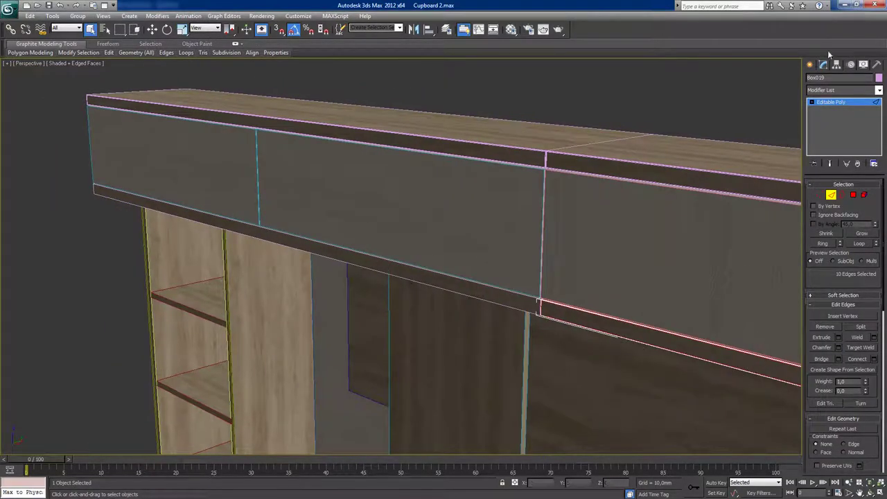
pyautogui.rightClick(461, 282)
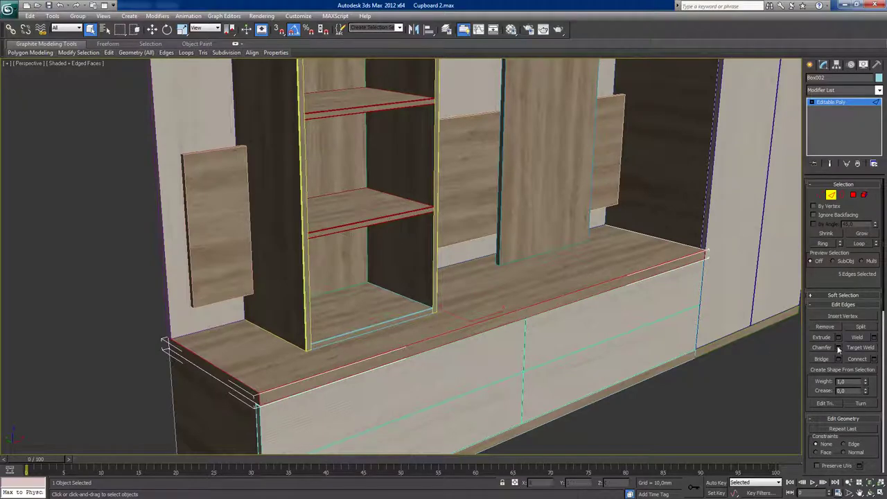
pyautogui.click(839, 348)
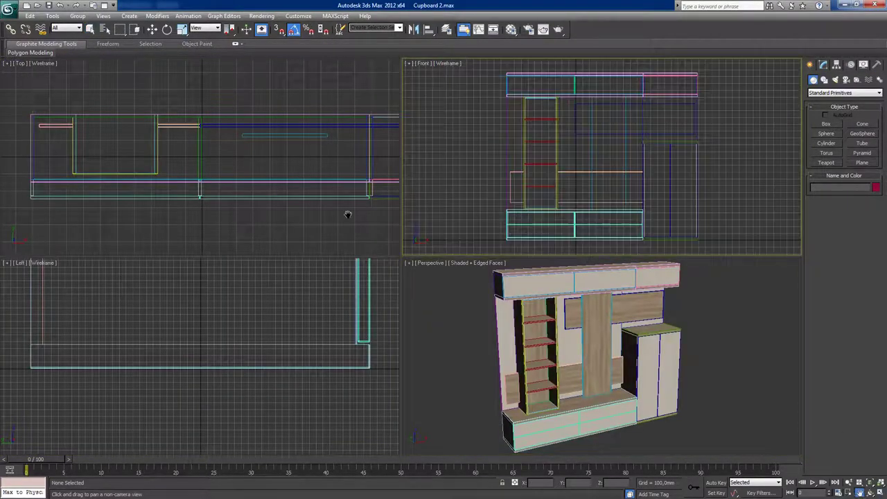
# Step: Draw warm VRay plane lights over the upper panel, centre panel, lower niche and left side
pyautogui.moveTo(357, 135); pyautogui.dragTo(679, 205)
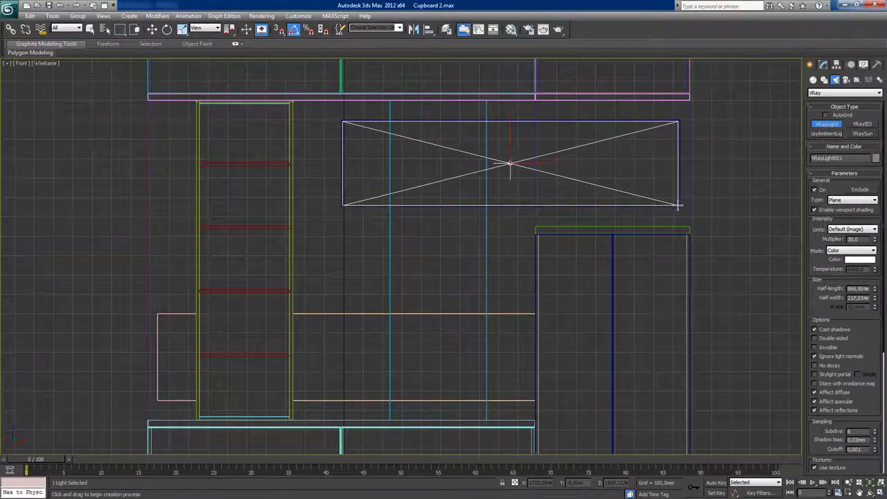
pyautogui.click(859, 260)
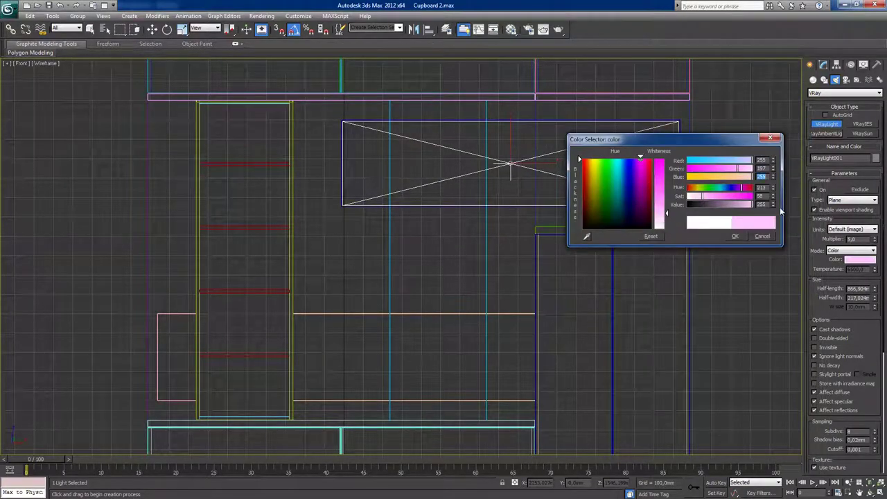
pyautogui.moveTo(391, 102); pyautogui.dragTo(485, 418)
pyautogui.moveTo(294, 314); pyautogui.dragTo(534, 400)
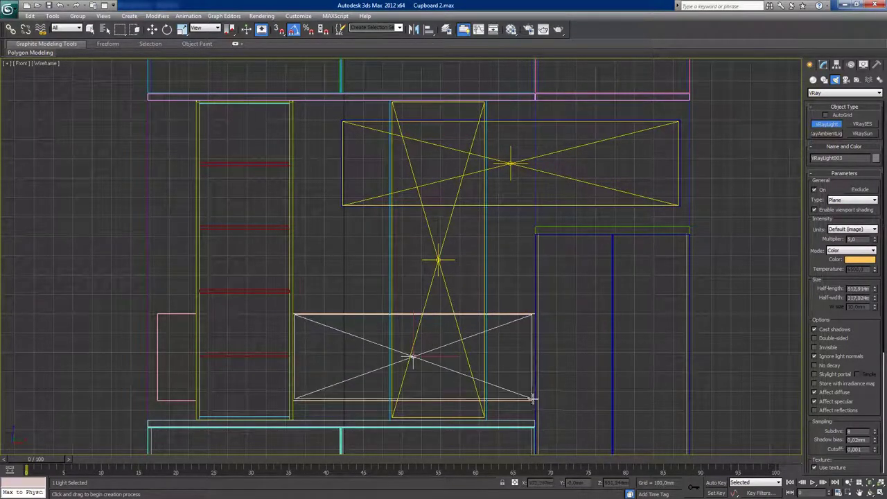
pyautogui.moveTo(158, 314); pyautogui.dragTo(194, 400)
# Step: In the top view, draw another plane light inside the shelving niche
pyautogui.press('w')
pyautogui.hotkey('alt', 'w')
pyautogui.click(257, 159)
pyautogui.hotkey('alt', 'w')
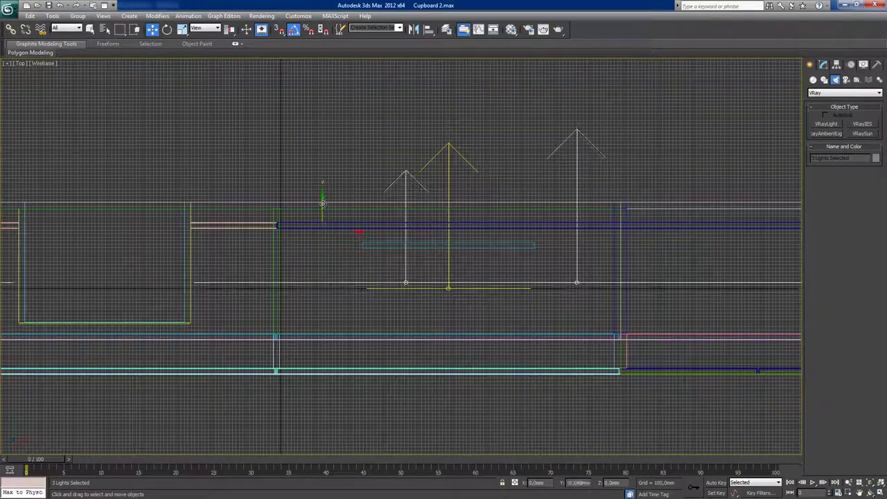
pyautogui.scroll(3, 315, 258)
pyautogui.scroll(-3, 315, 258)
pyautogui.click(826, 124)
pyautogui.moveTo(217, 192); pyautogui.dragTo(531, 244)
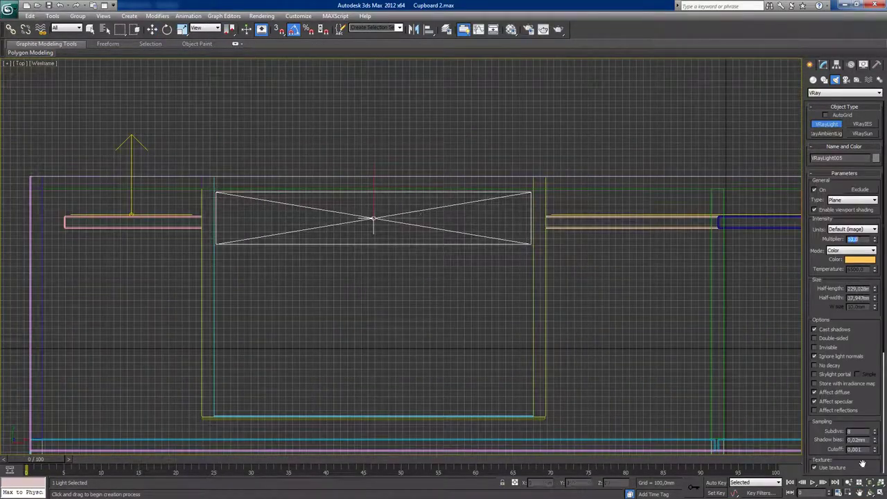
# Step: Clone the shelf light down to the next shelf in the front view
pyautogui.press('f')
pyautogui.keyDown('shift'); pyautogui.moveTo(288, 291); pyautogui.dragTo(288, 305); pyautogui.keyUp('shift')
pyautogui.click(445, 294)
pyautogui.scroll(3, 441, 250)
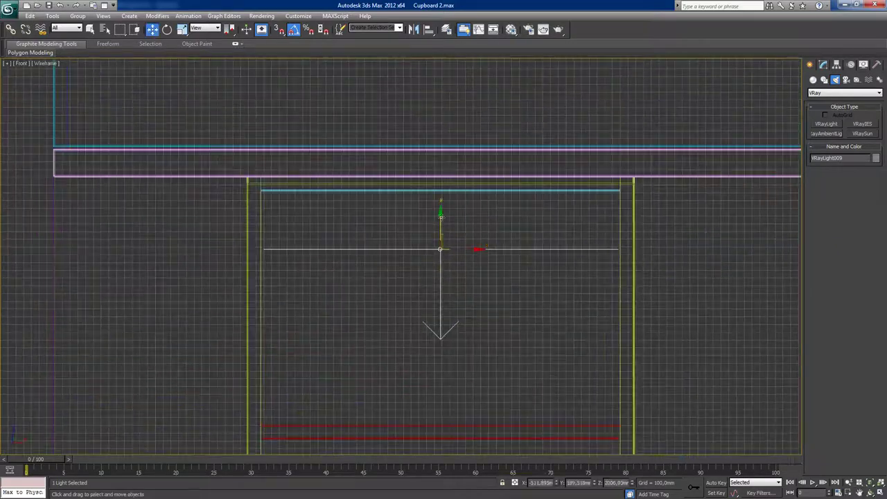
pyautogui.moveTo(441, 249); pyautogui.dragTo(402, 277, button='middle')
pyautogui.scroll(2, 428, 354)
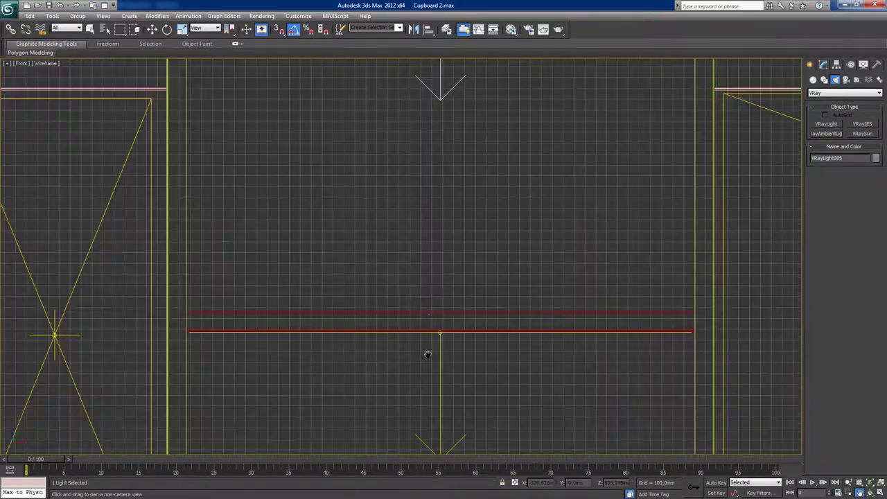
# Step: Return to the full perspective view, fit all objects, and select everything
pyautogui.hotkey('alt', 'w')
pyautogui.press('z')
pyautogui.hotkey('alt', 'w')
pyautogui.hotkey('ctrl', 'a')
# Step: Group all the selected cupboard objects into one group
pyautogui.click(78, 15)
pyautogui.click(92, 29)
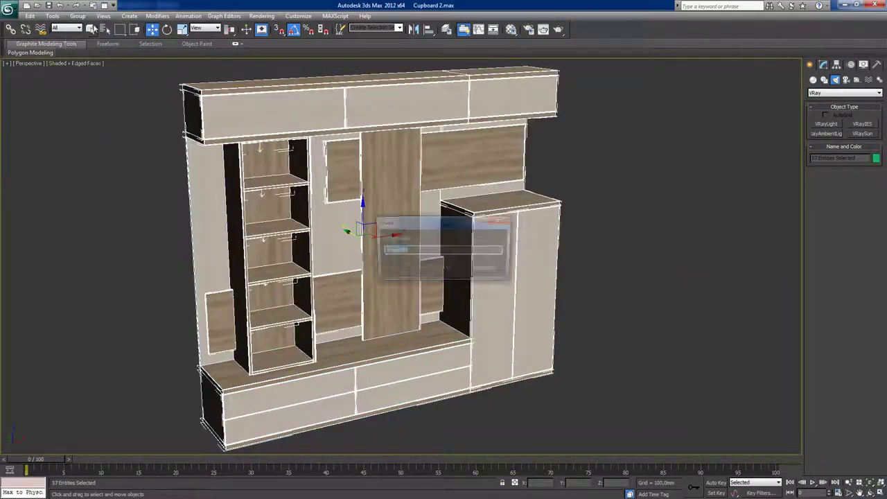
pyautogui.press('Return')
# Step: Draw a large room box around the cupboard with length 14000 mm
pyautogui.scroll(-5, 620, 317)
pyautogui.click(826, 124)
pyautogui.moveTo(173, 398); pyautogui.dragTo(565, 167)
pyautogui.click(549, 78)
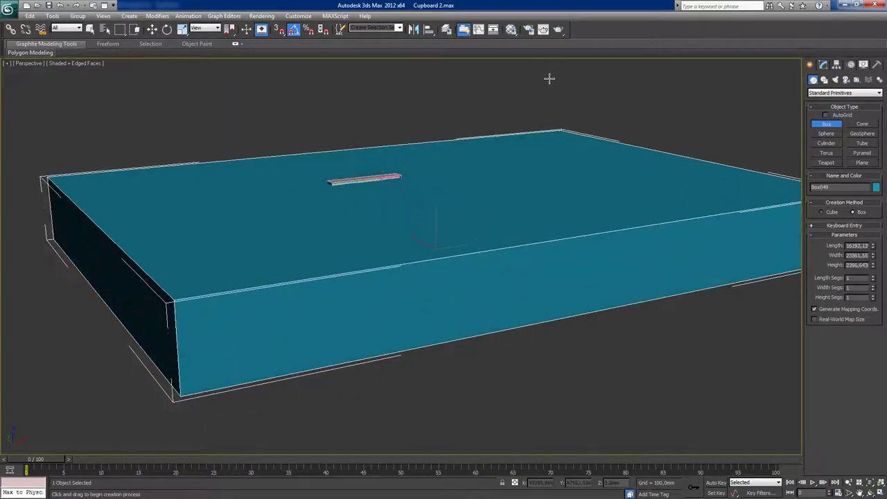
pyautogui.doubleClick(858, 245)
pyautogui.write('14000')
pyautogui.press('Return')
pyautogui.press('Return')
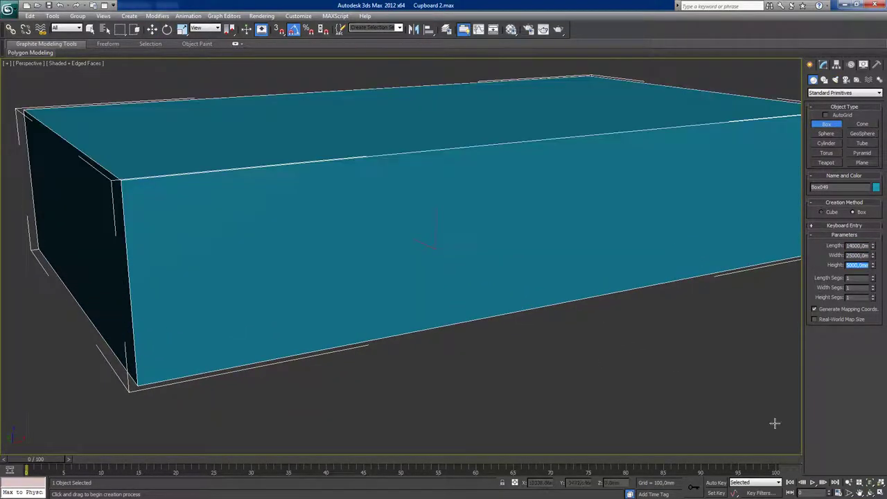
pyautogui.press('F3')
# Step: Convert the room box to Editable Poly and apply the white material to it
pyautogui.press('l')
pyautogui.scroll(2, 497, 310)
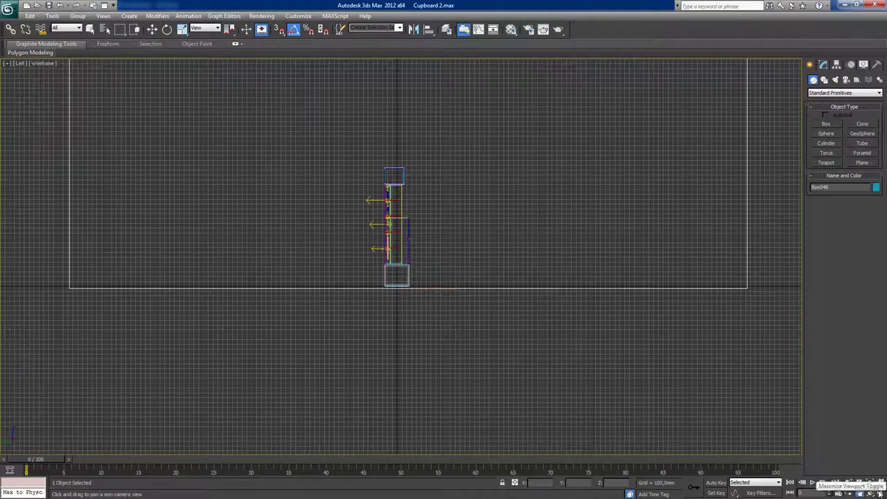
pyautogui.press('p')
pyautogui.rightClick(498, 326)
pyautogui.click(495, 377)
pyautogui.press('F3')
pyautogui.press('m')
pyautogui.moveTo(668, 104); pyautogui.dragTo(469, 201)
pyautogui.press('m')
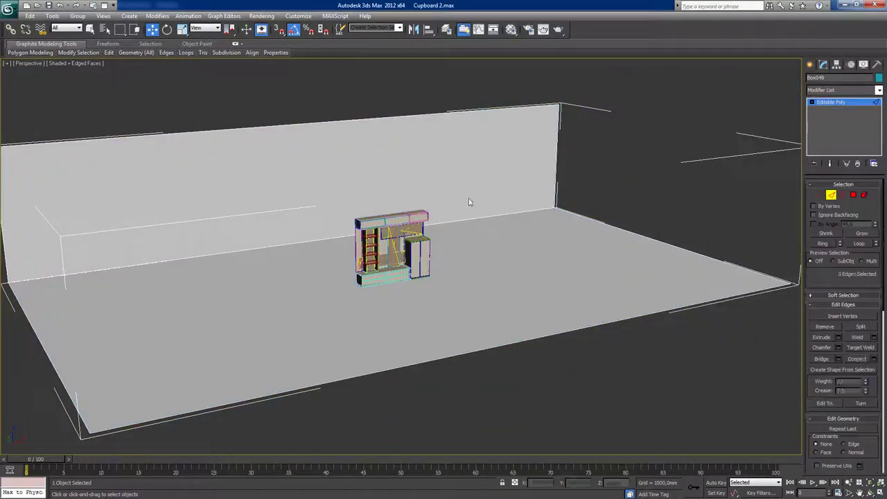
# Step: Select the cupboard group, switch to the camera view, and start the V-Ray render
pyautogui.click(409, 257)
pyautogui.press('c')
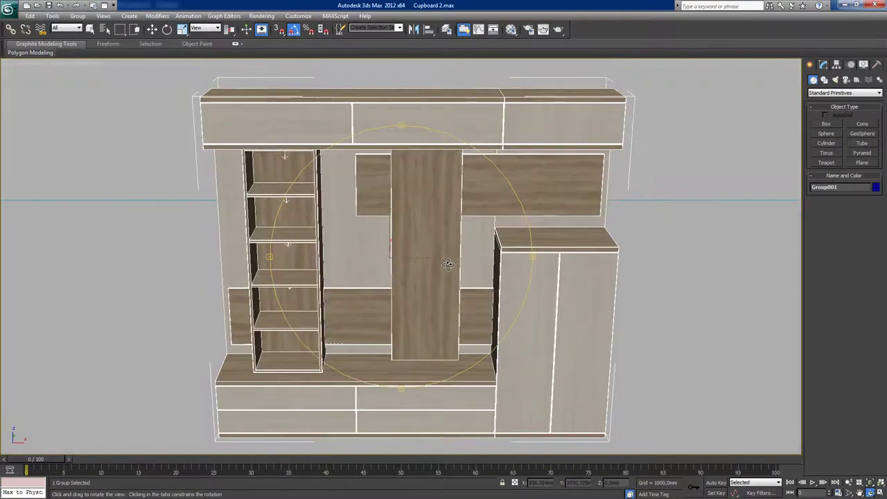
pyautogui.hotkey('shift', 'q')
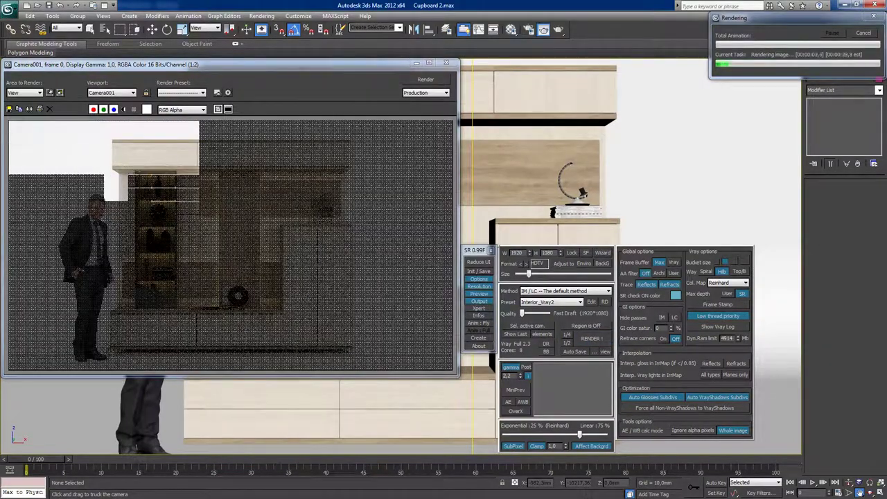